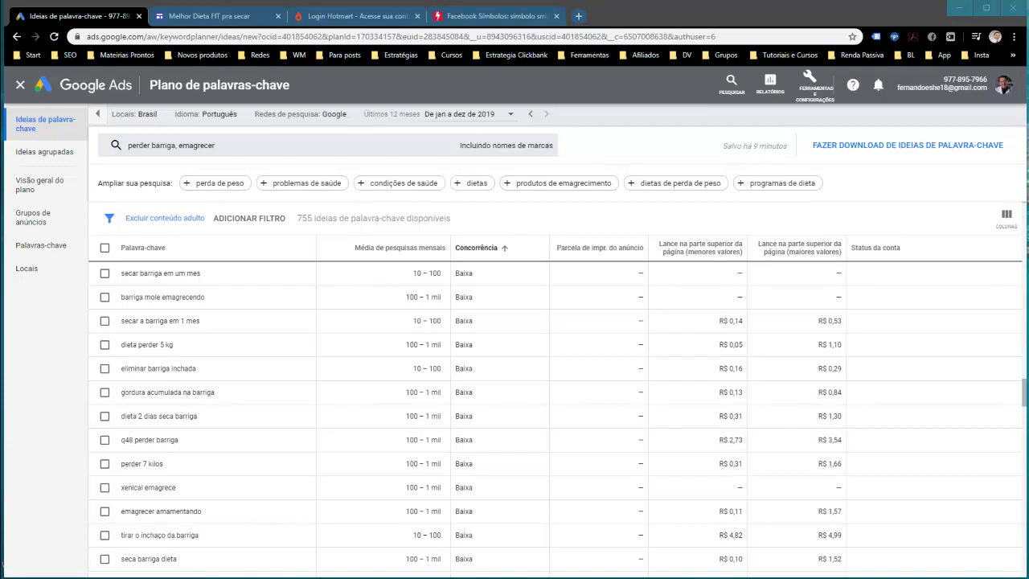
Step: Switch to the Melhor Dieta FIT pra secar site and review the list of chosen keywords in the untitled Notepad file
left_click(210, 16)
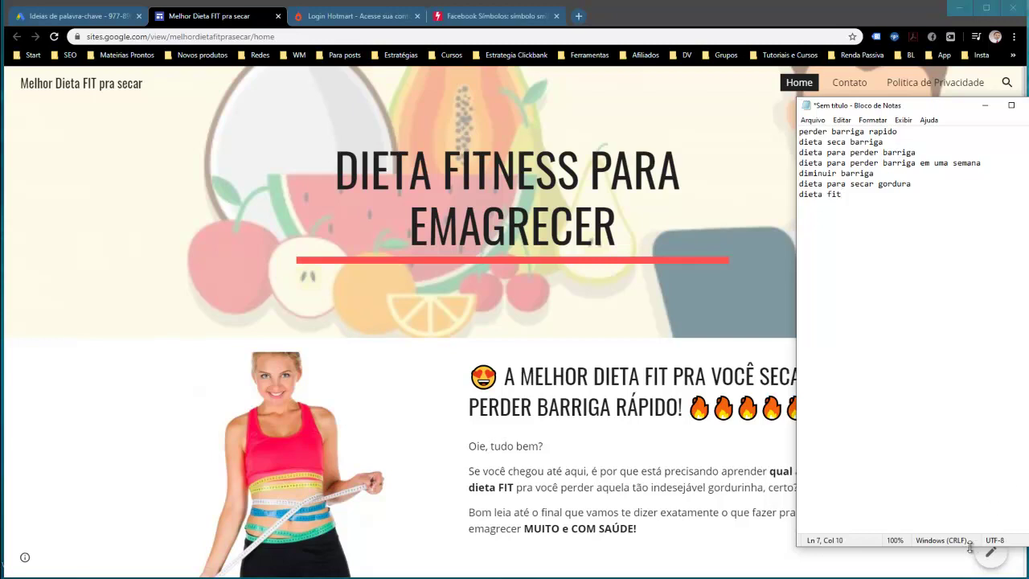
key("Return")
left_click_drag(817, 201, 788, 124)
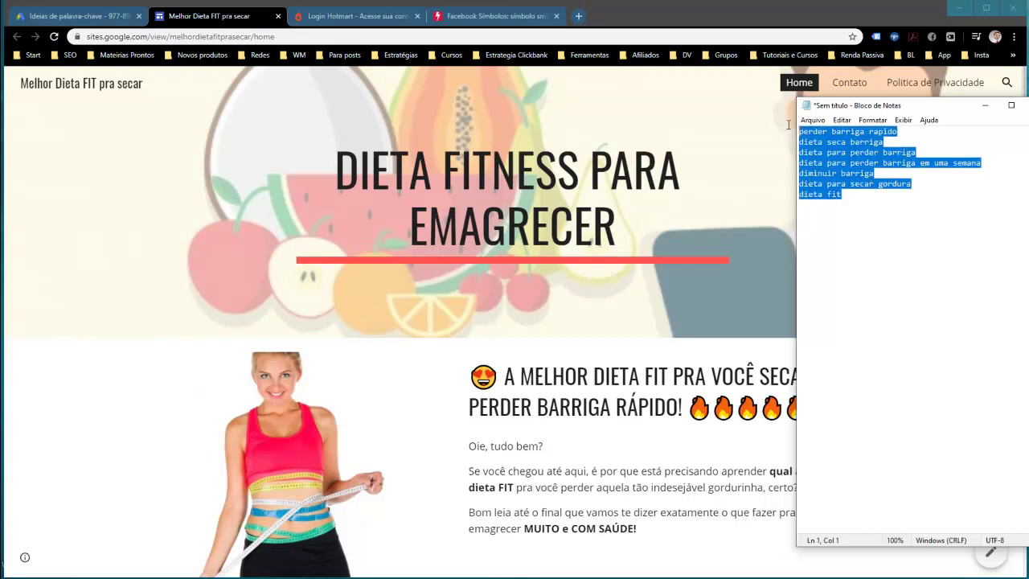
left_click(903, 234)
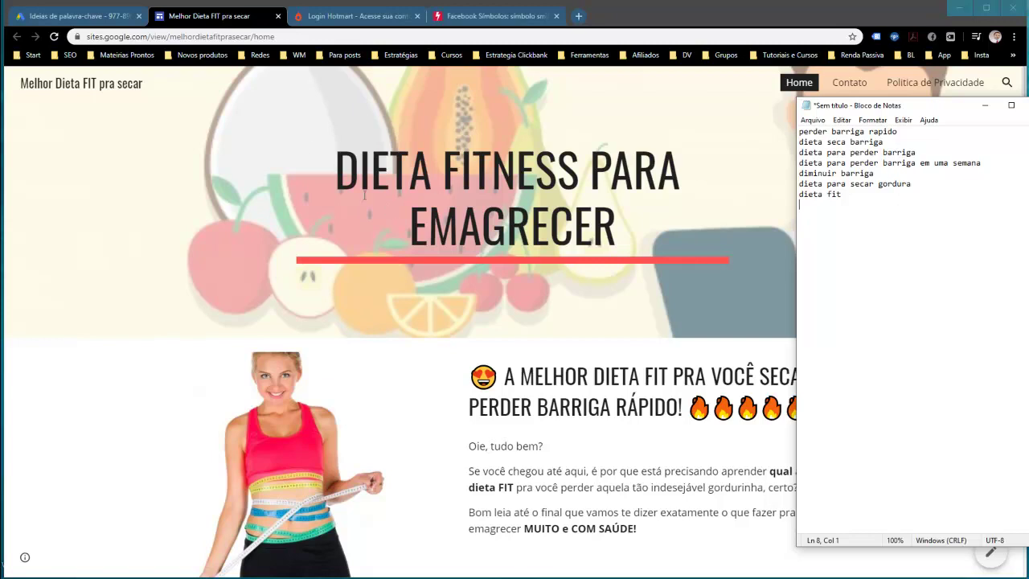
left_click(846, 195)
left_click_drag(846, 195, 799, 193)
left_click(862, 213)
left_click_drag(920, 258, 796, 127)
left_click(894, 225)
left_click(465, 171)
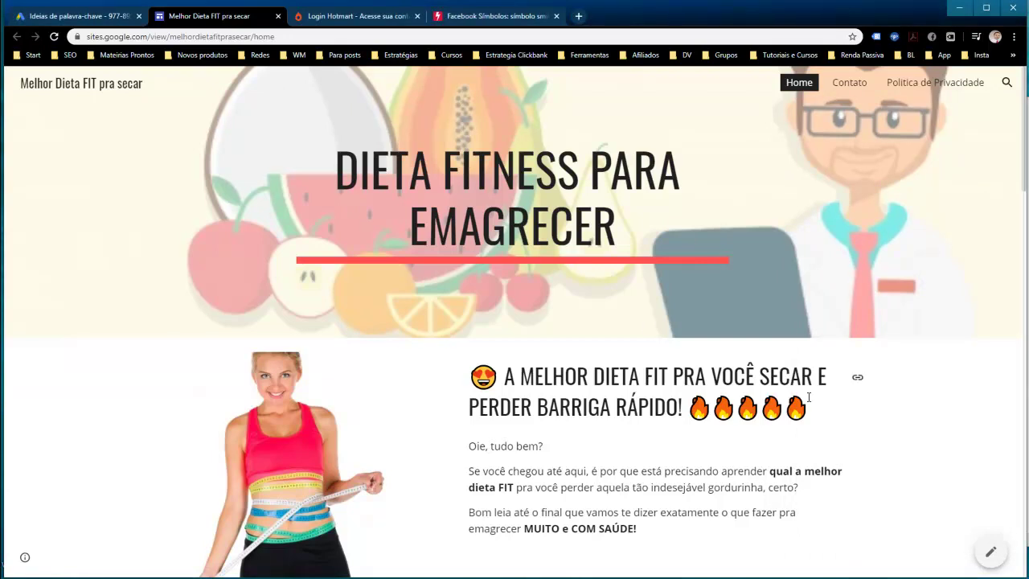
Step: Examine the emojis and the phrase "PERDER BARRIGA RÁPIDO!" in the site's main headline
left_click_drag(809, 418, 687, 410)
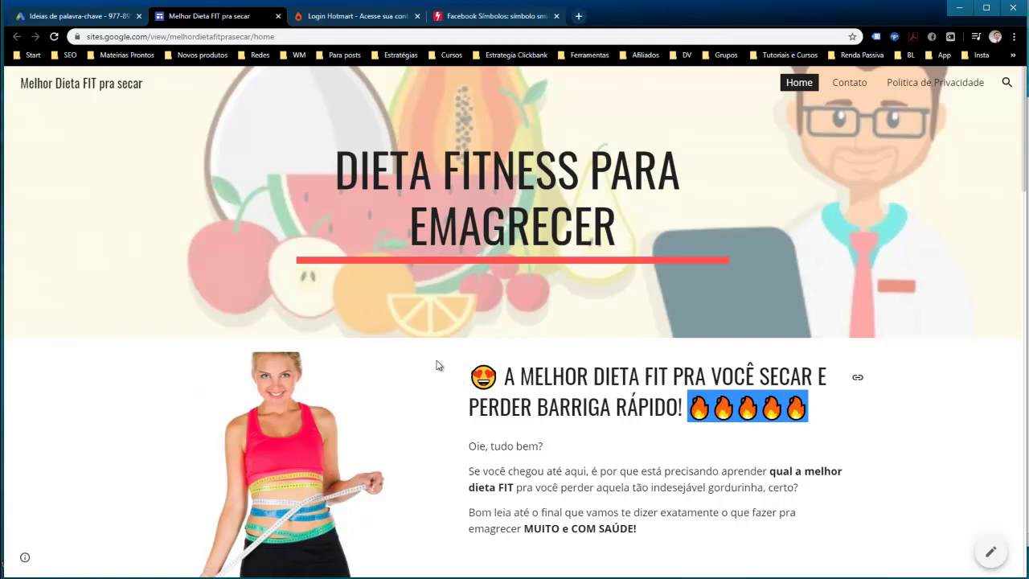
left_click_drag(468, 386, 499, 385)
left_click(820, 426)
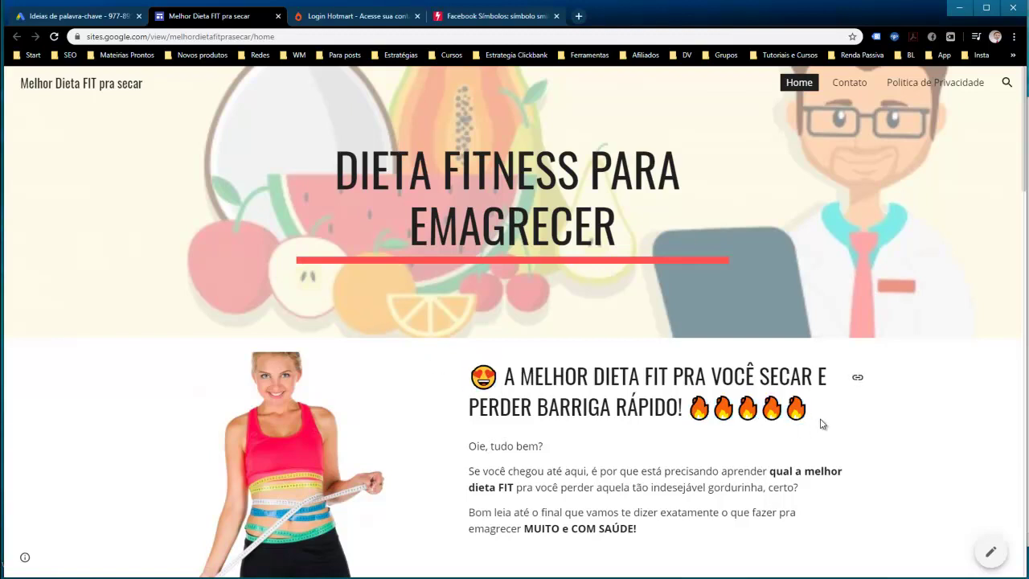
left_click_drag(822, 424, 688, 408)
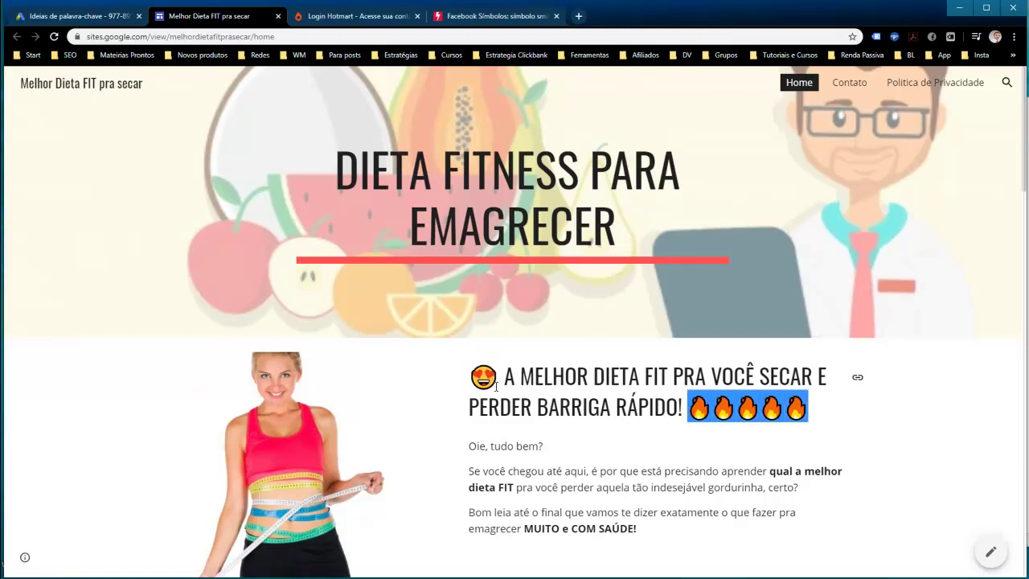
left_click(460, 204)
scroll(641, 343, "down", 1)
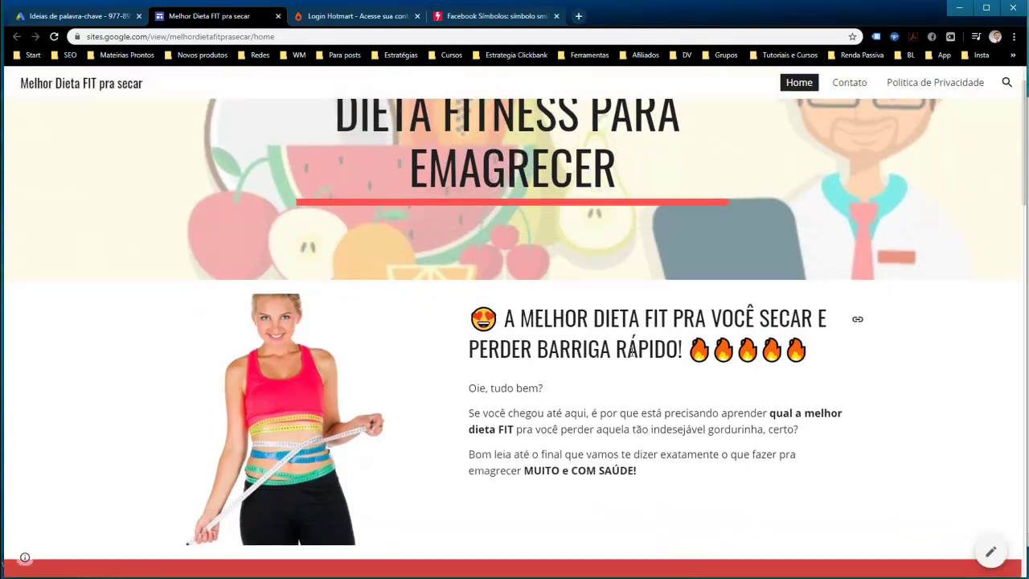
left_click_drag(469, 348, 685, 348)
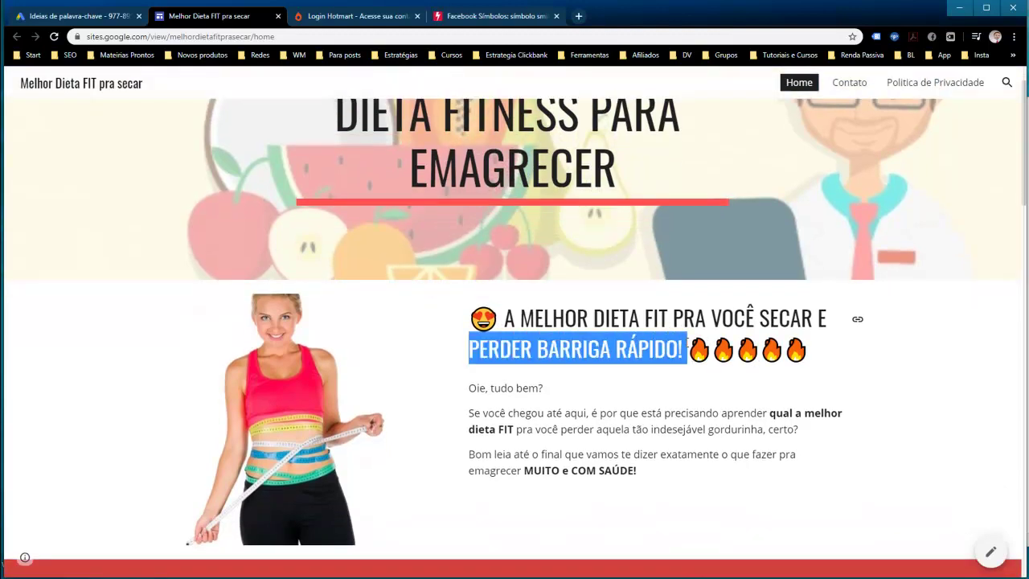
left_click(799, 406)
Step: Compare the Notepad keyword list with the page and review its content down to the price and call-to-action section
key("alt+Tab")
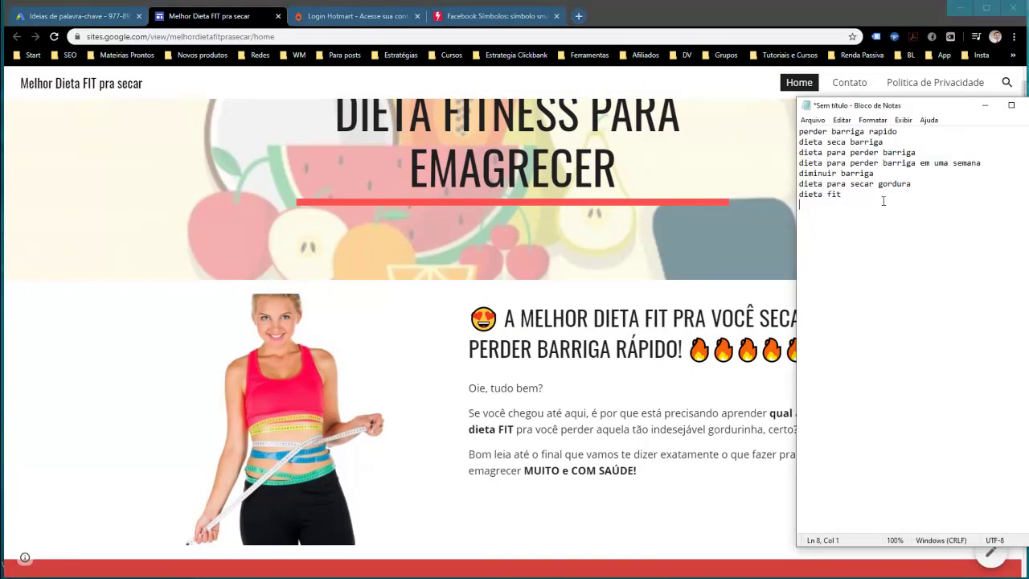
scroll(609, 475, "down", 10)
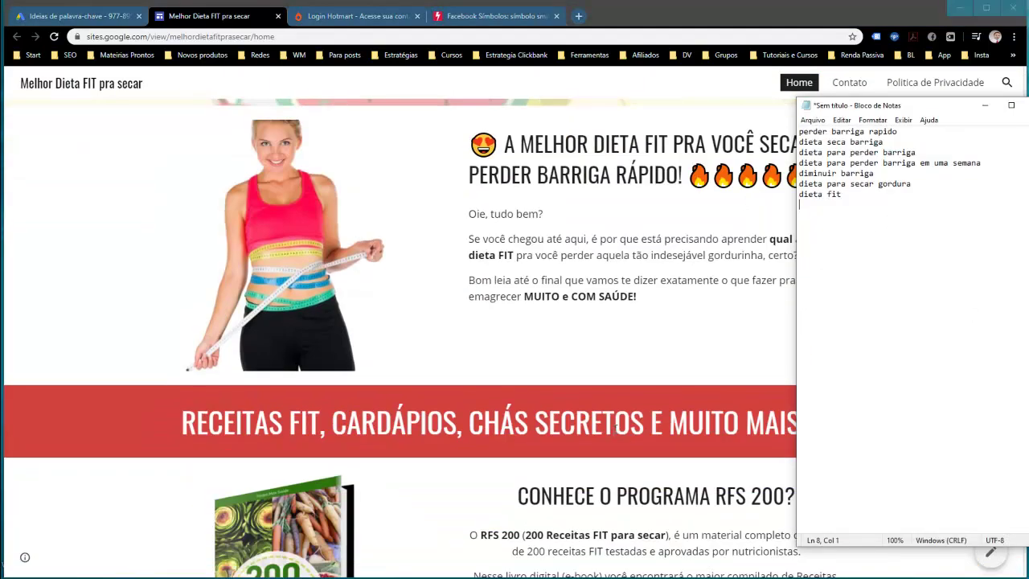
left_click(636, 419)
scroll(643, 386, "down", 1)
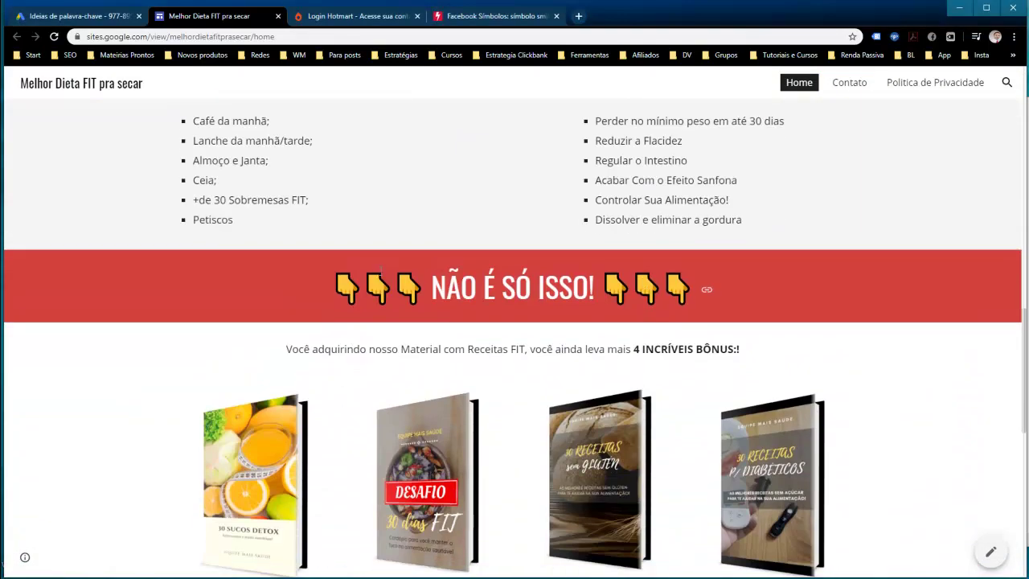
scroll(643, 328, "down", 2)
scroll(644, 329, "down", 3)
left_click_drag(358, 361, 687, 337)
left_click(683, 363)
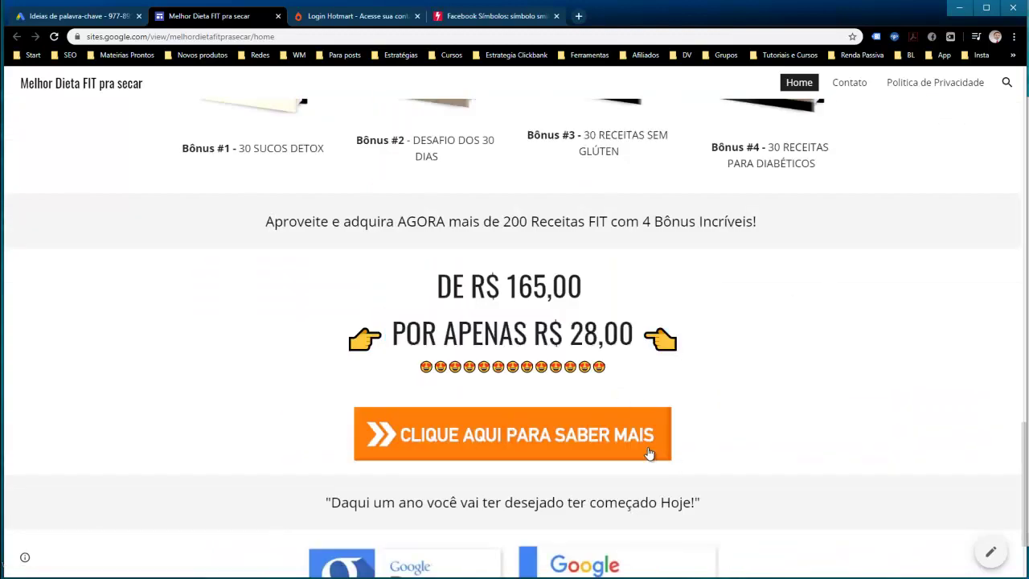
scroll(613, 415, "up", 5)
scroll(626, 400, "up", 10)
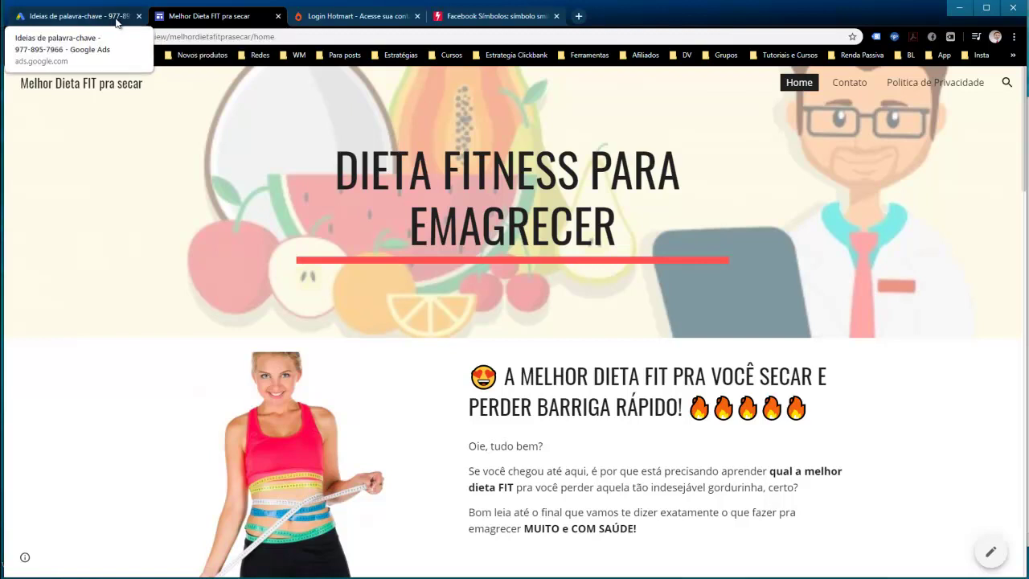
Step: Switch to Google Ads and open the keyword planner (Planejador de palavras-chave)
left_click(72, 15)
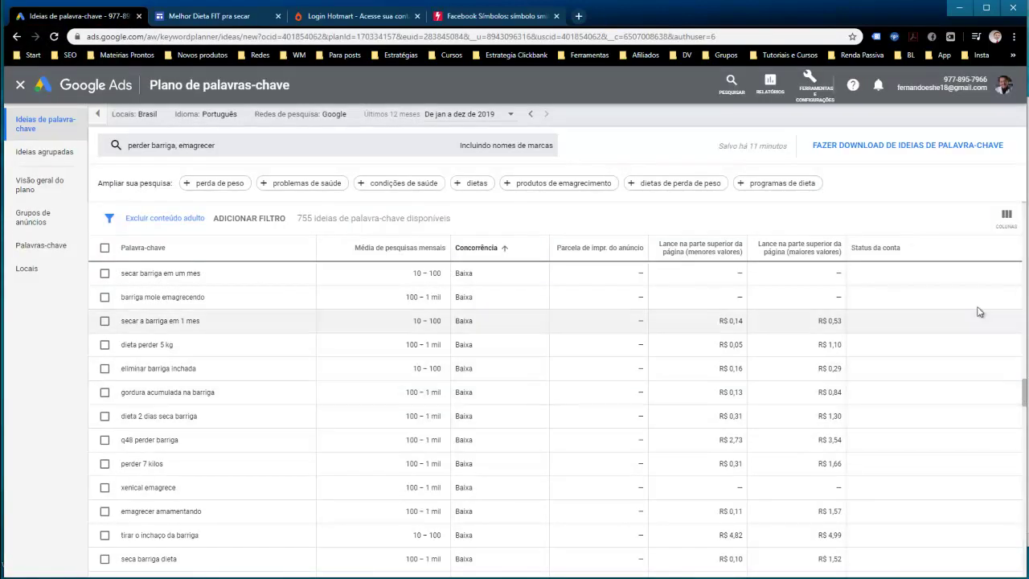
left_click(828, 97)
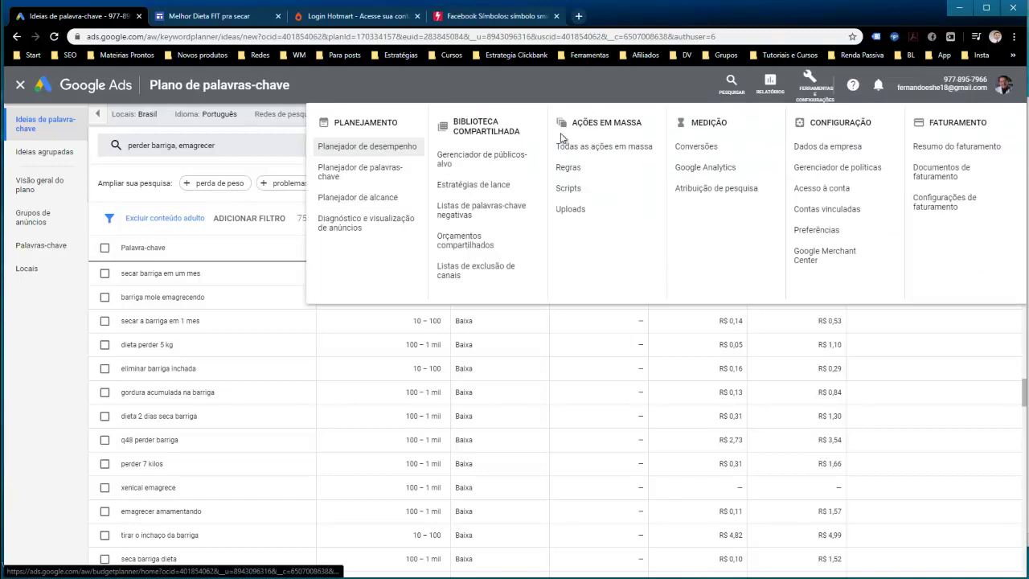
left_click(375, 153)
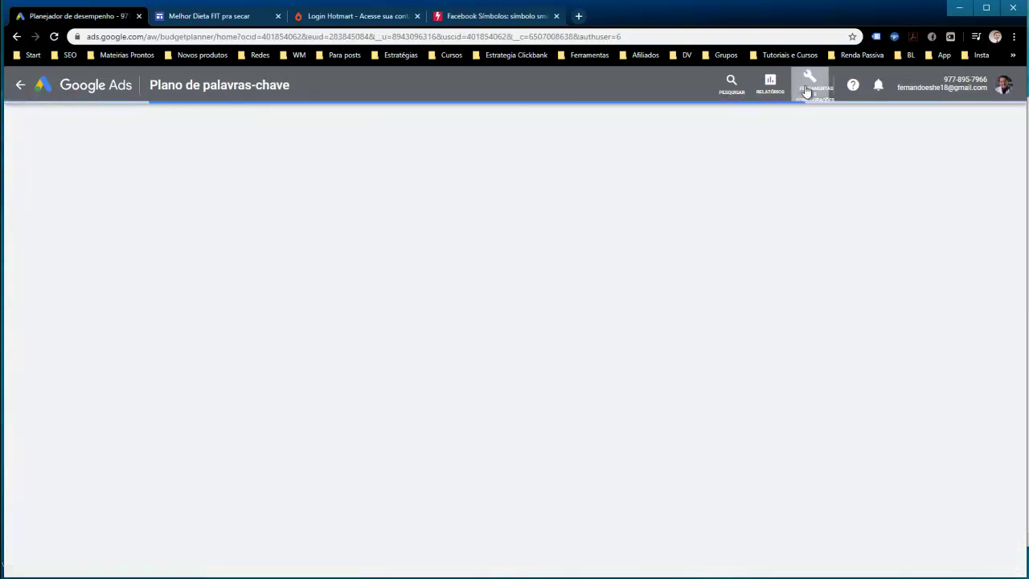
left_click(365, 173)
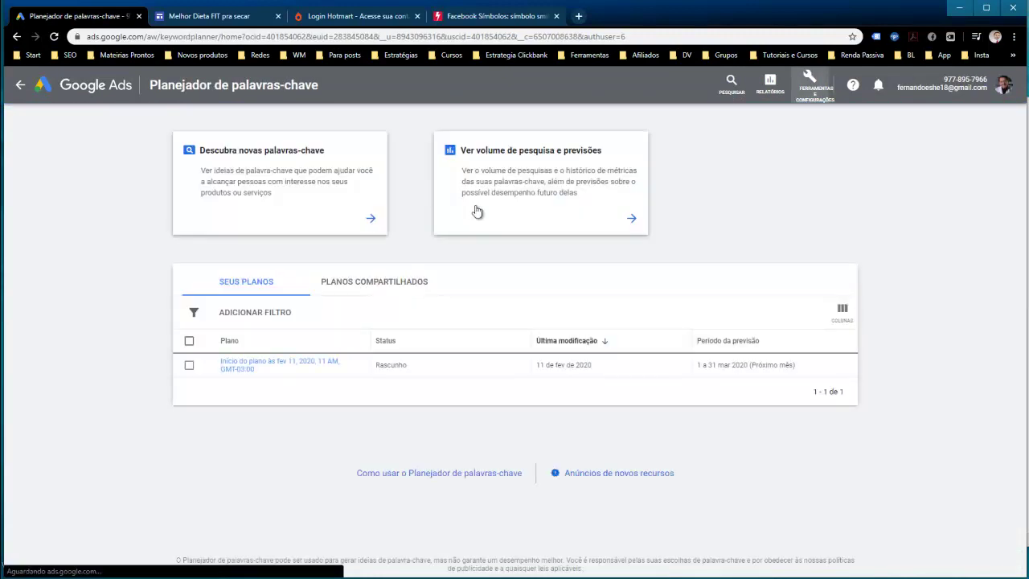
Step: Get the search volume and forecasts for the keyword "perder barriga"
left_click(542, 168)
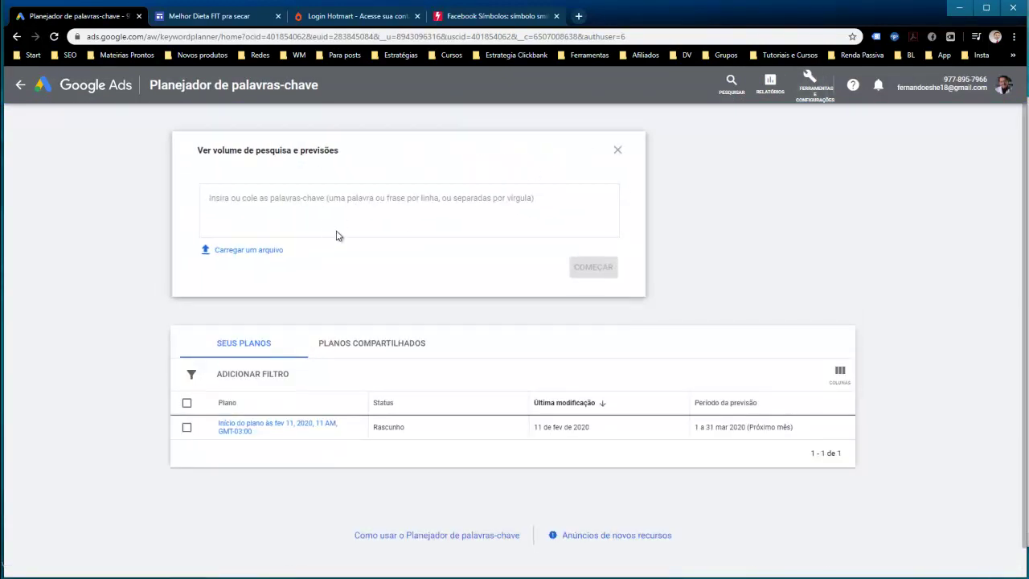
left_click(372, 227)
type("perder barriga")
key("Return")
left_click(595, 268)
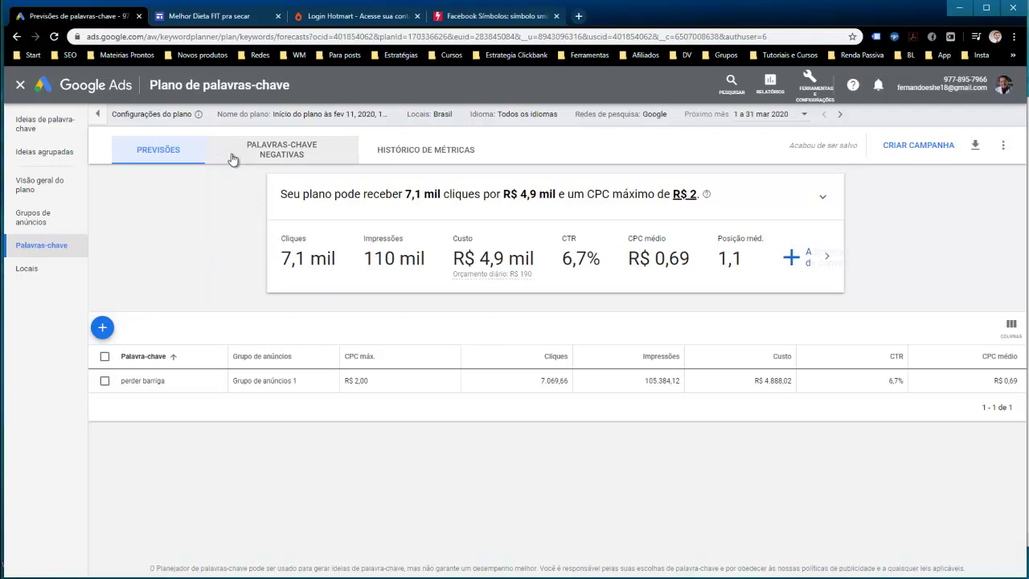
Step: Try to add the keyword "secar barriga" to the plan
left_click(103, 327)
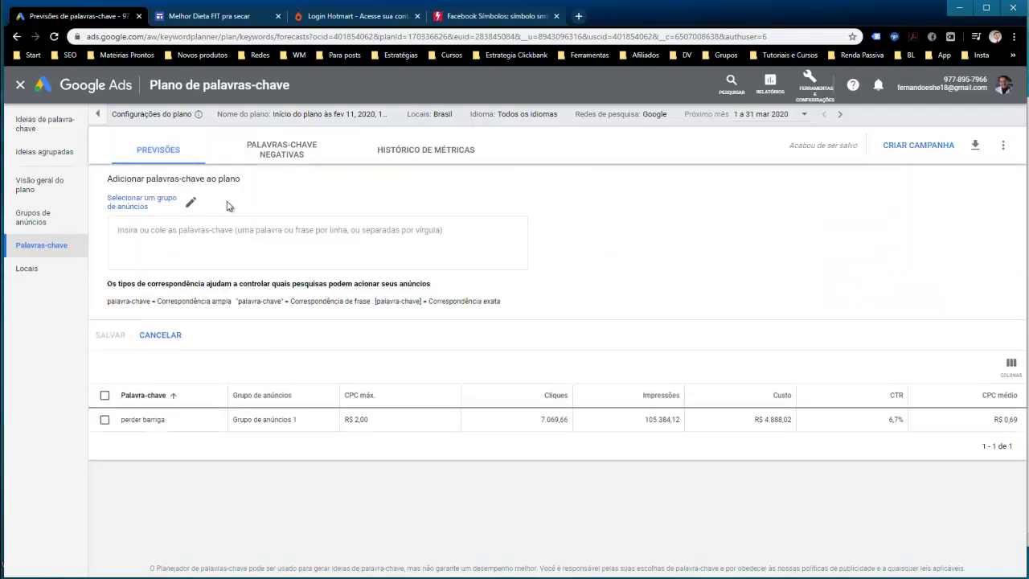
type("secar barriga")
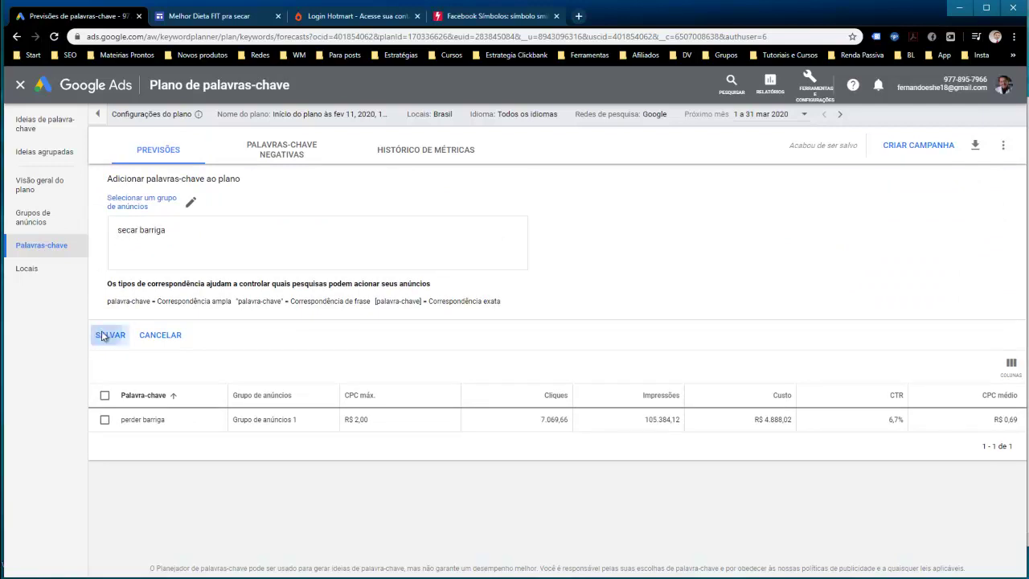
left_click(102, 335)
left_click(186, 244)
double_click(163, 266)
left_click(163, 267)
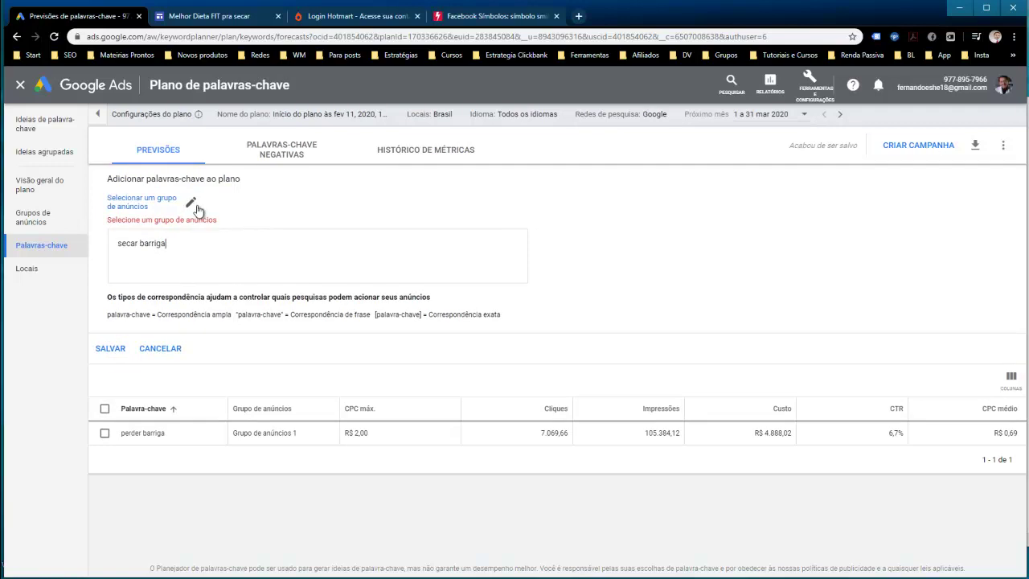
Step: Generate keyword ideas (Ideias de palavra-chave) for "perder barriga"
left_click(51, 128)
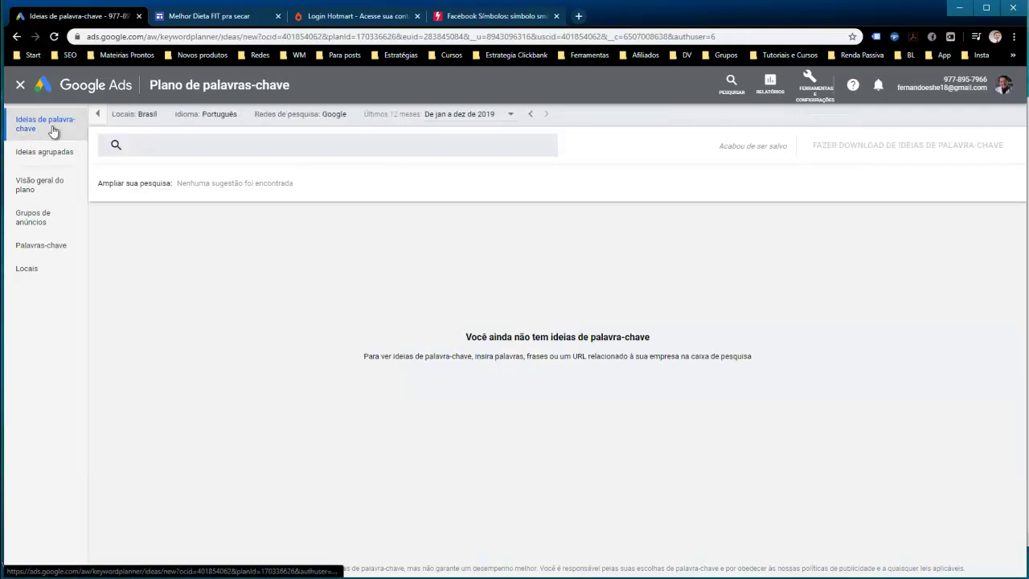
left_click(219, 153)
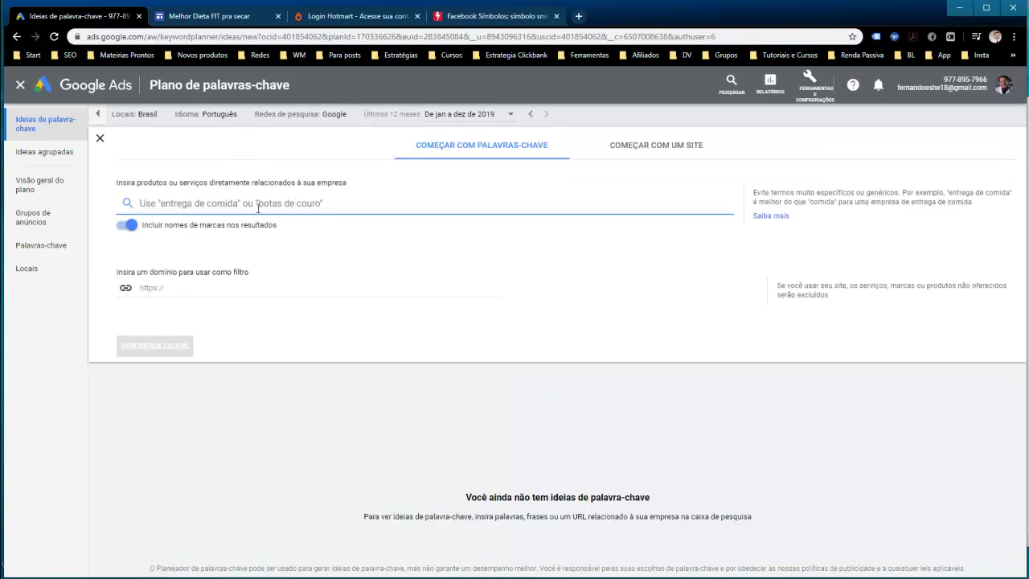
type("perder barriga")
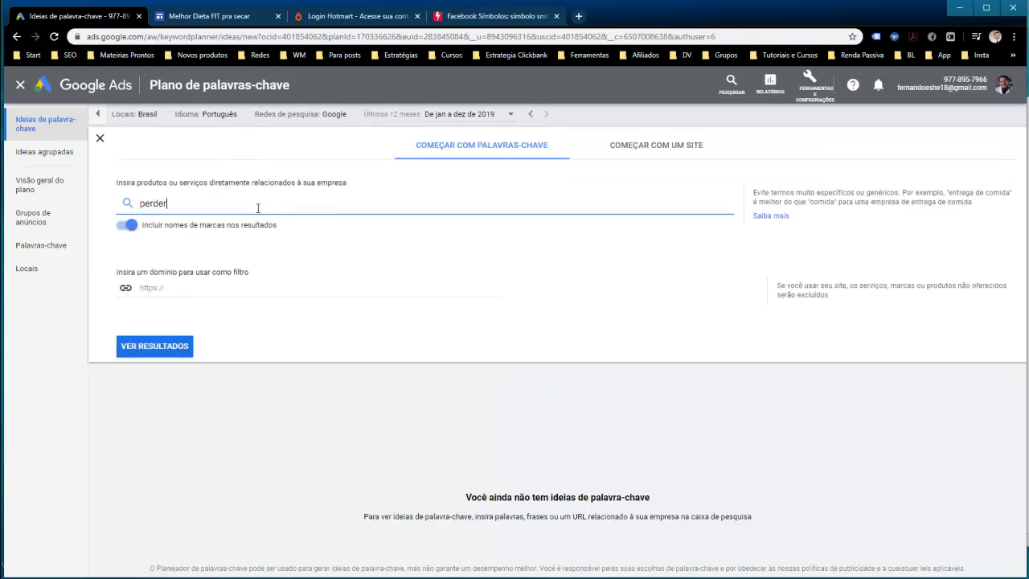
key("Return")
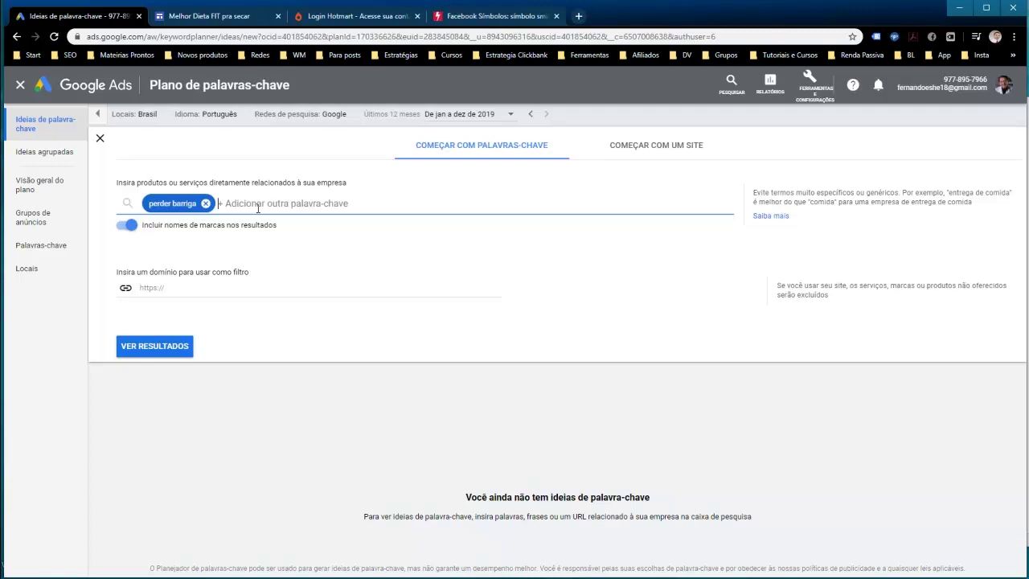
left_click(182, 344)
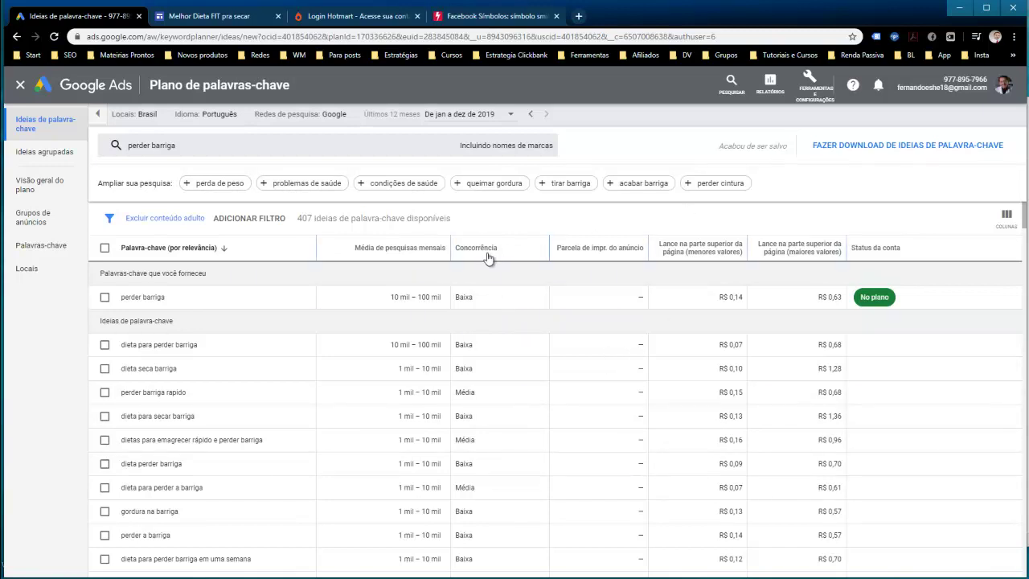
Step: Examine the competition and the top-of-page bids for "dieta para perder barriga", and bring up the Notepad keyword list
mouse_move(487, 253)
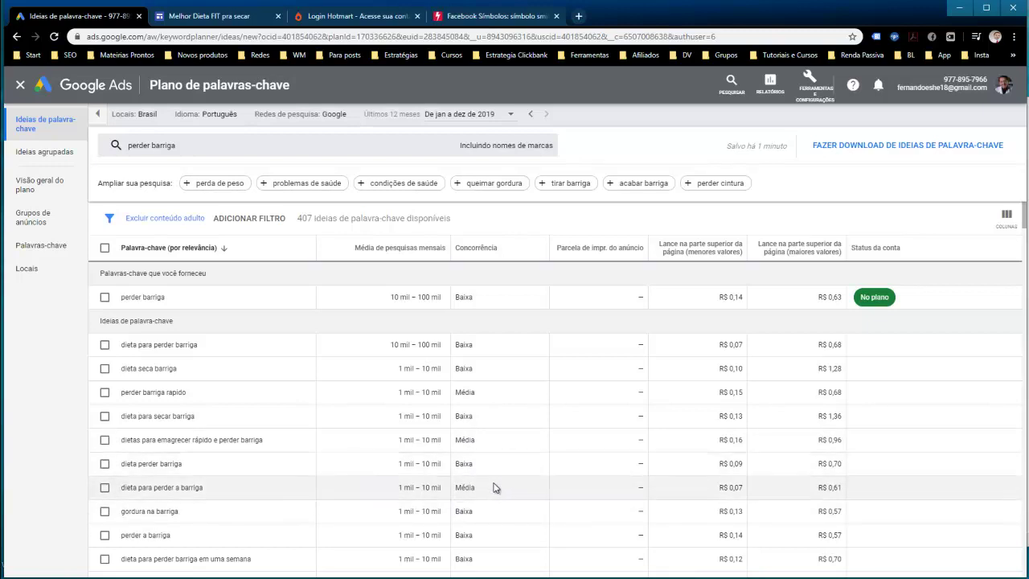
mouse_move(711, 267)
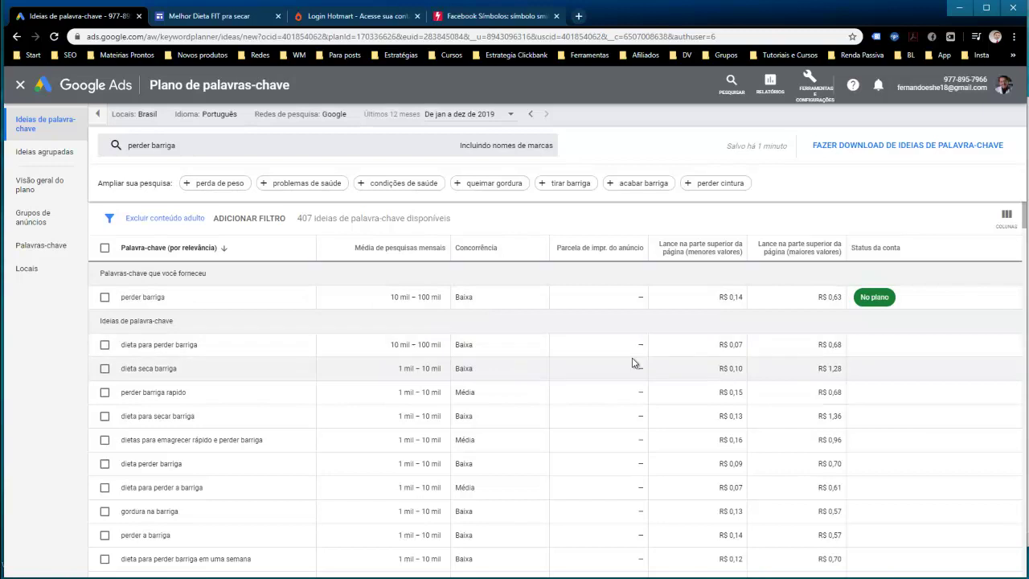
left_click_drag(843, 345, 718, 346)
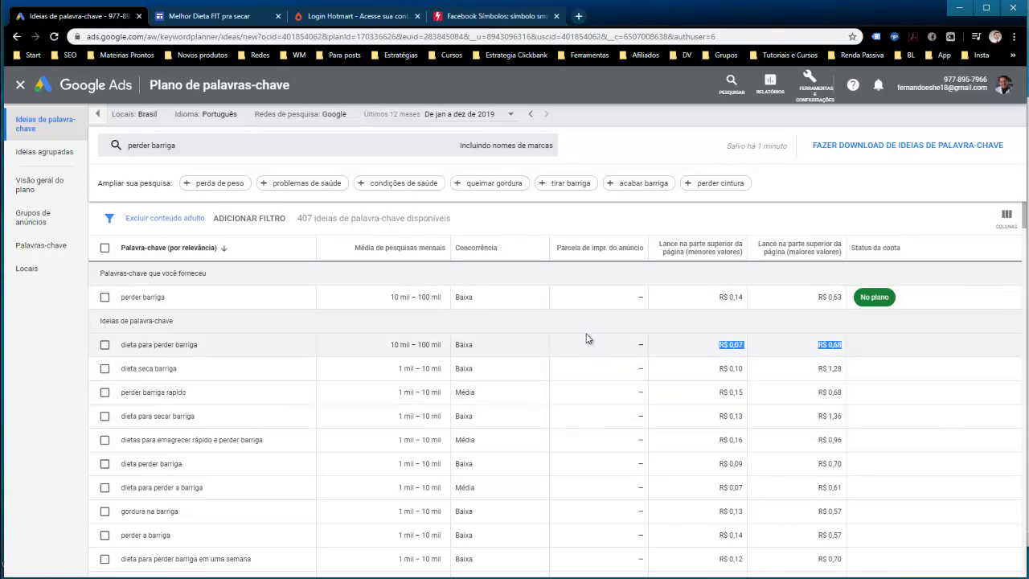
key("alt+Tab")
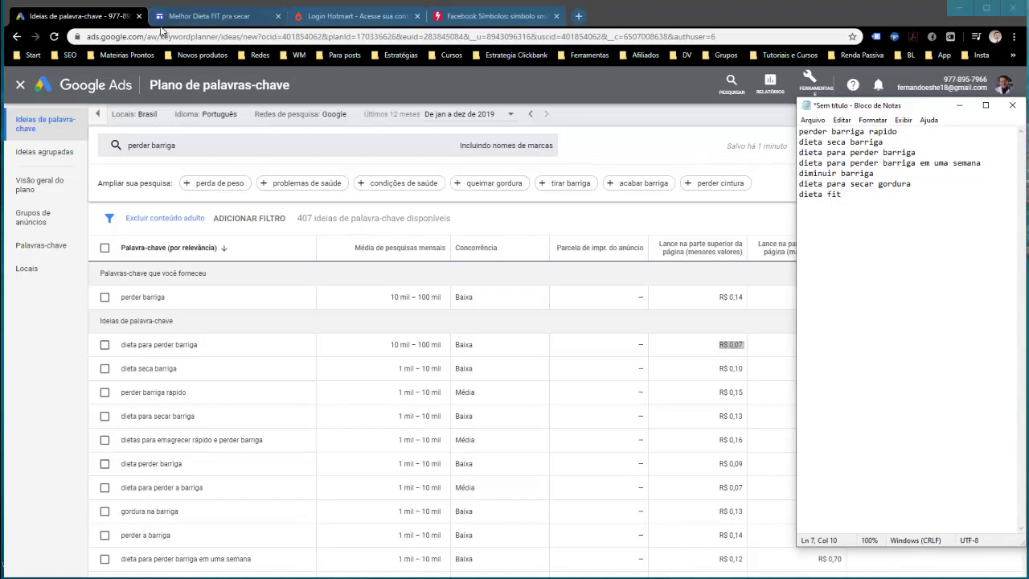
Step: Start a new campaign with the Tráfego do site goal and the Rede de pesquisa type, and continue to its settings
left_click(46, 86)
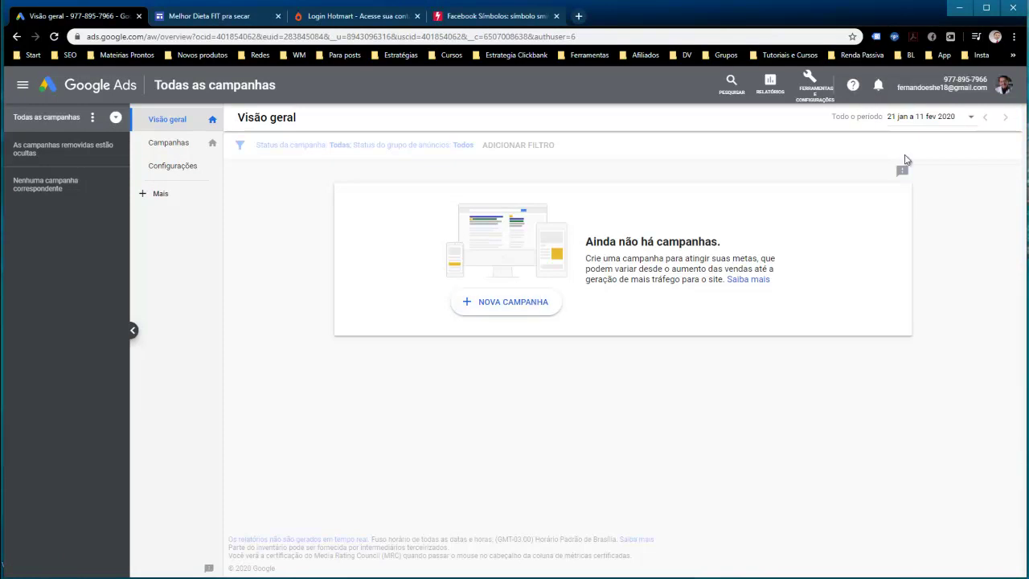
left_click(545, 310)
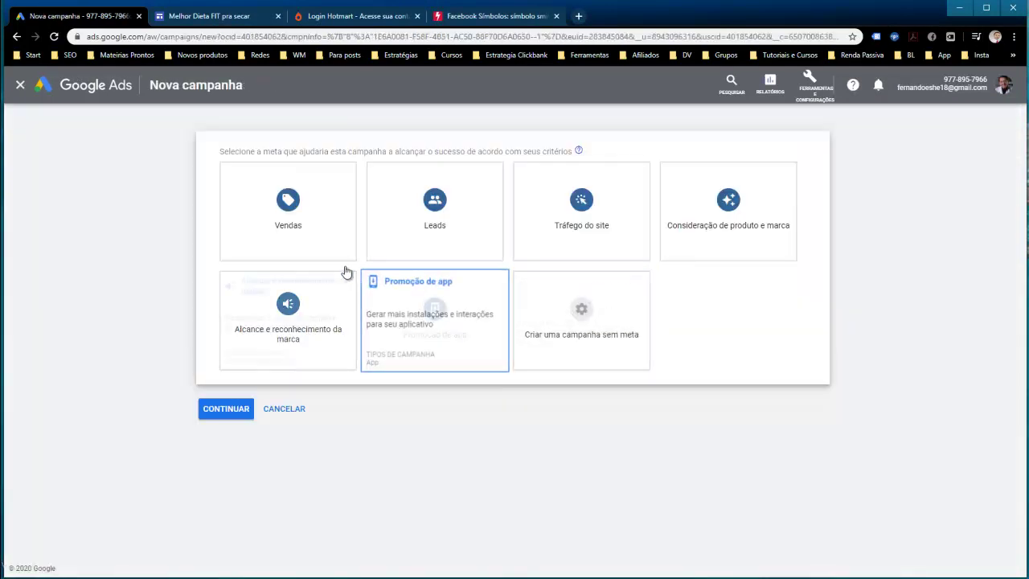
left_click(585, 234)
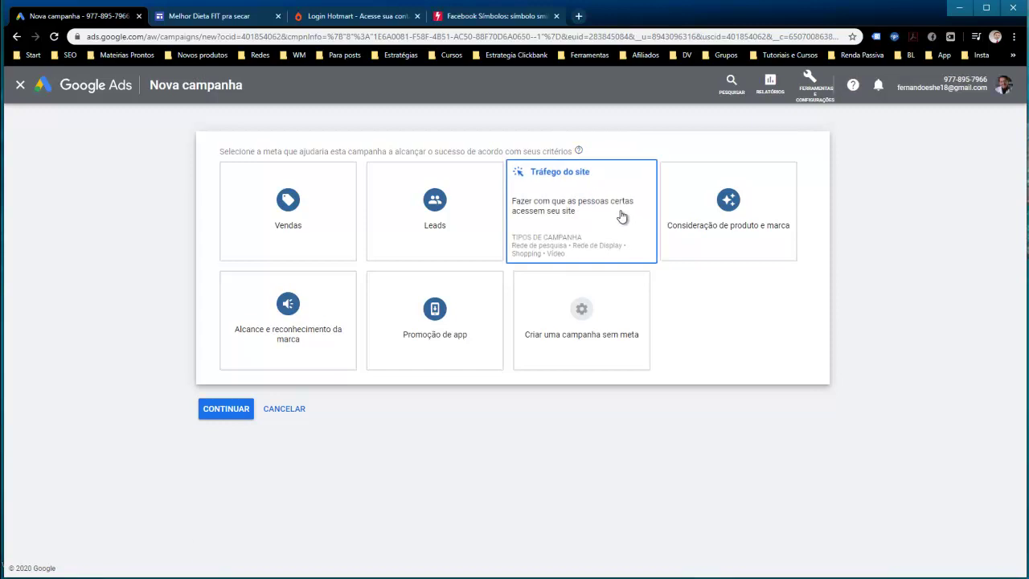
left_click(622, 215)
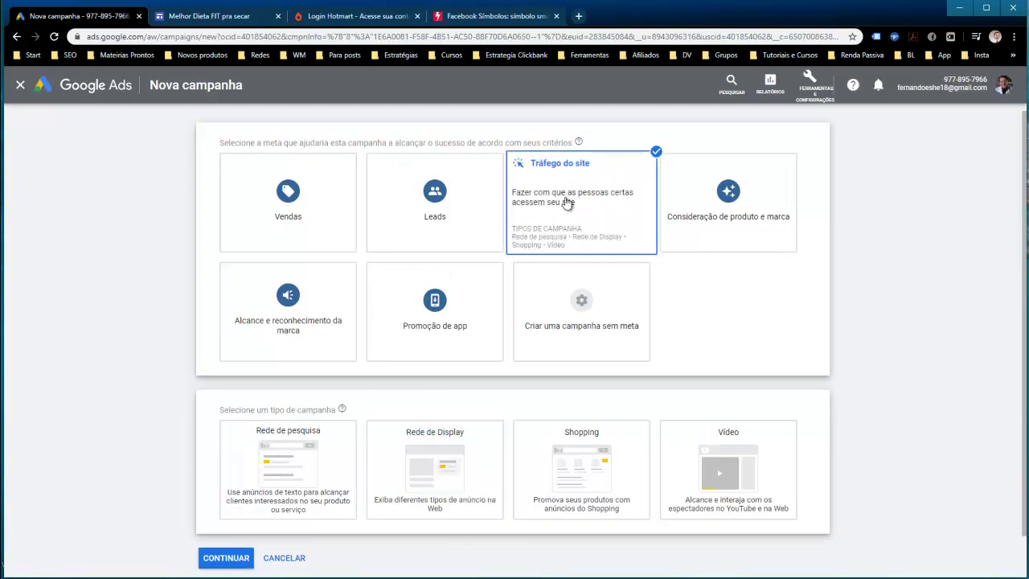
scroll(277, 522, "down", 1)
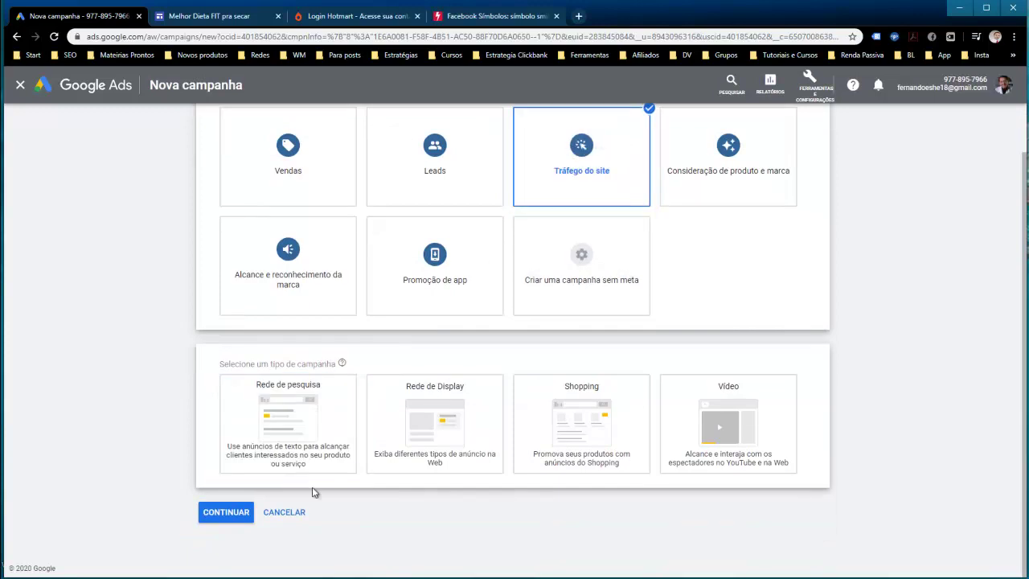
left_click(291, 428)
scroll(241, 442, "down", 1)
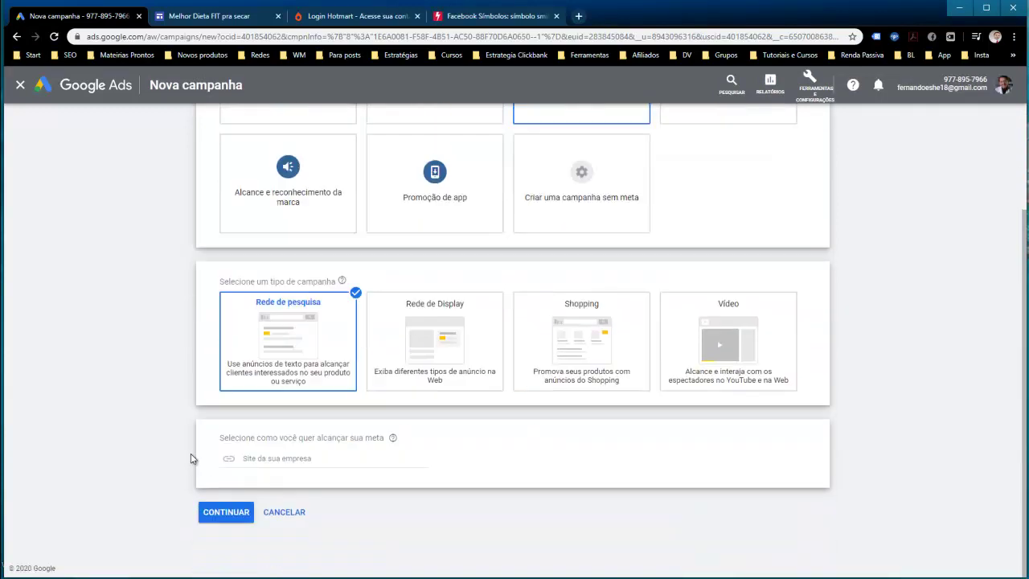
left_click(243, 515)
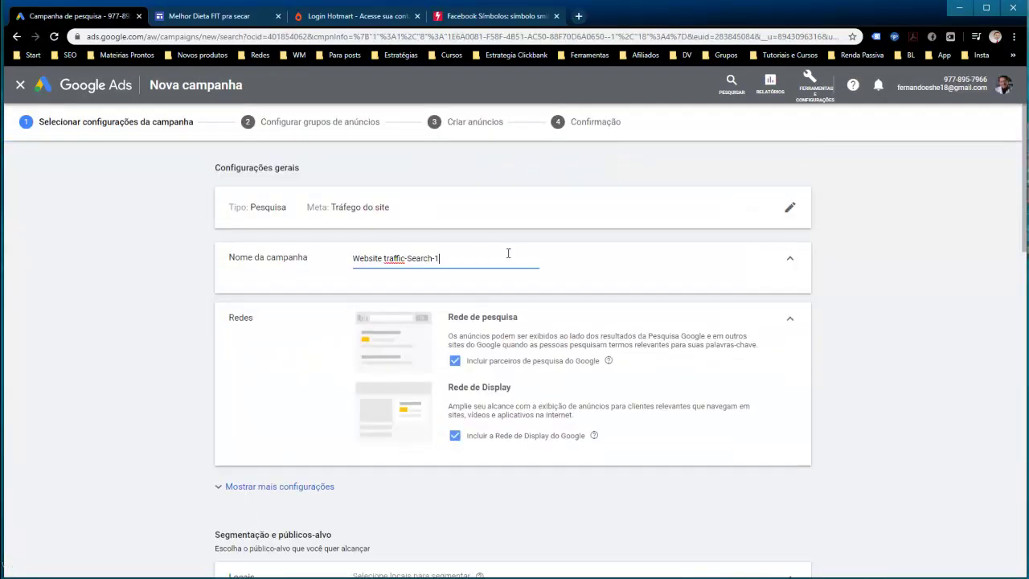
Step: Name the campaign "[TESTE] - [TRAFEGO] - KW FIT"
left_click_drag(477, 259, 161, 249)
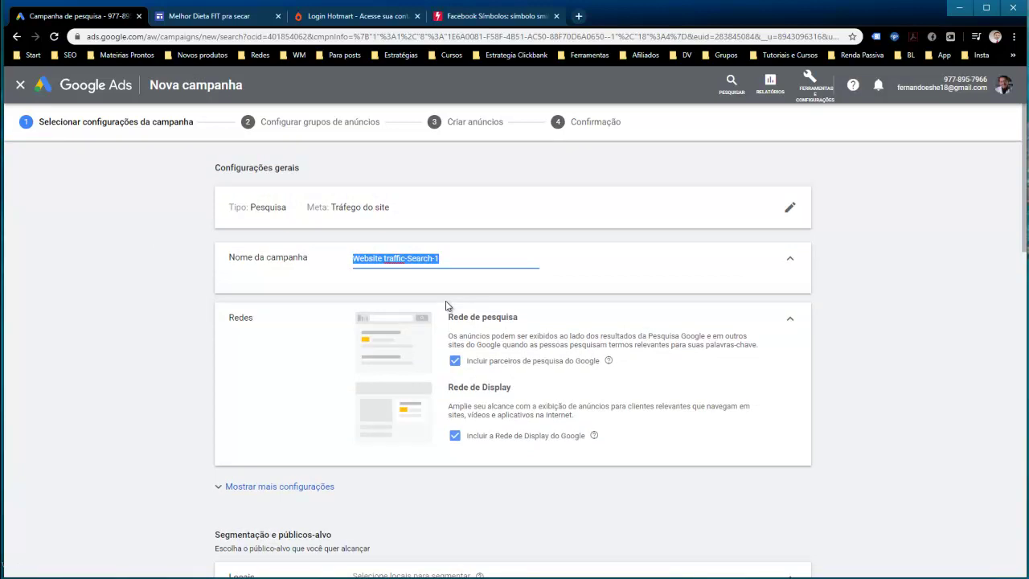
key("BackSpace")
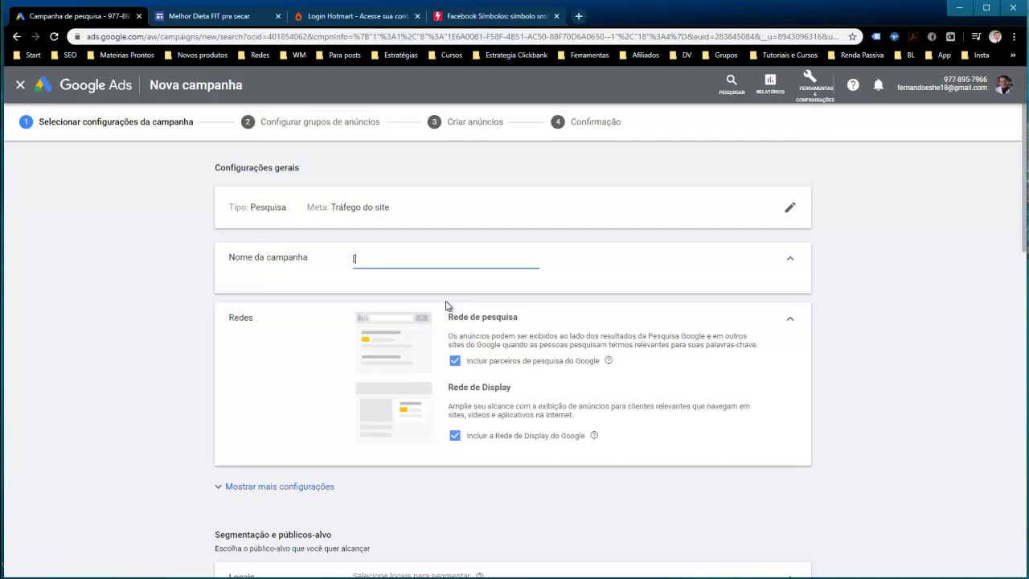
type("TE")
type("PALA")
key("BackSpace")
type("KW FI")
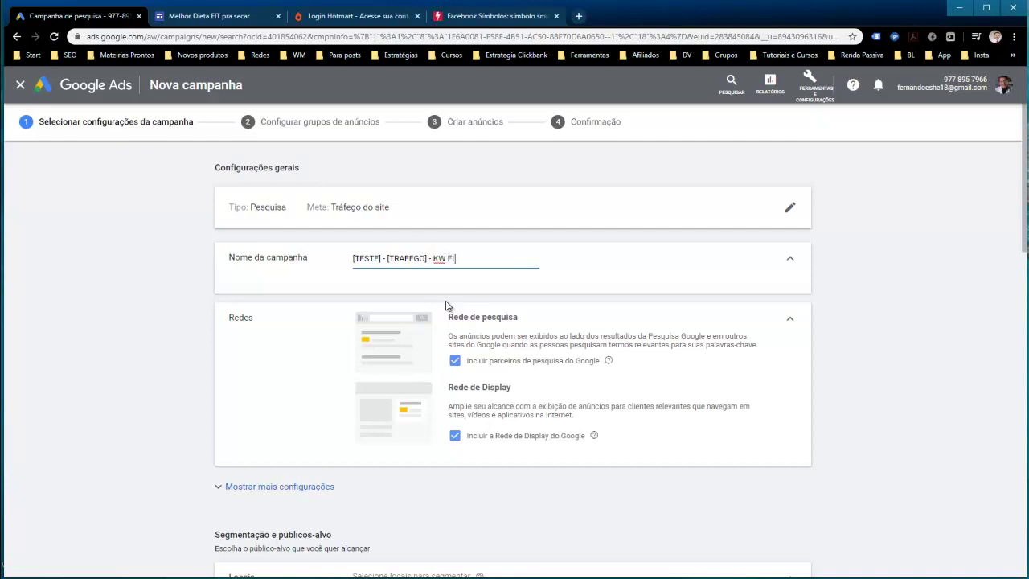
type("T")
Step: Exclude Google search partners and the Display Network from the campaign, and check the additional general settings
left_click(455, 360)
left_click(455, 453)
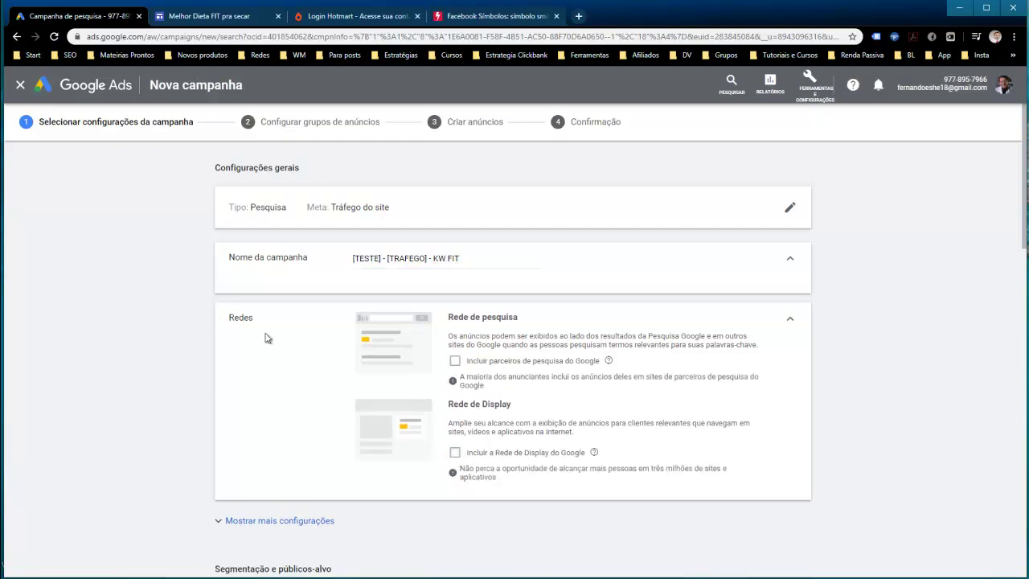
scroll(36, 306, "down", 2)
left_click(285, 348)
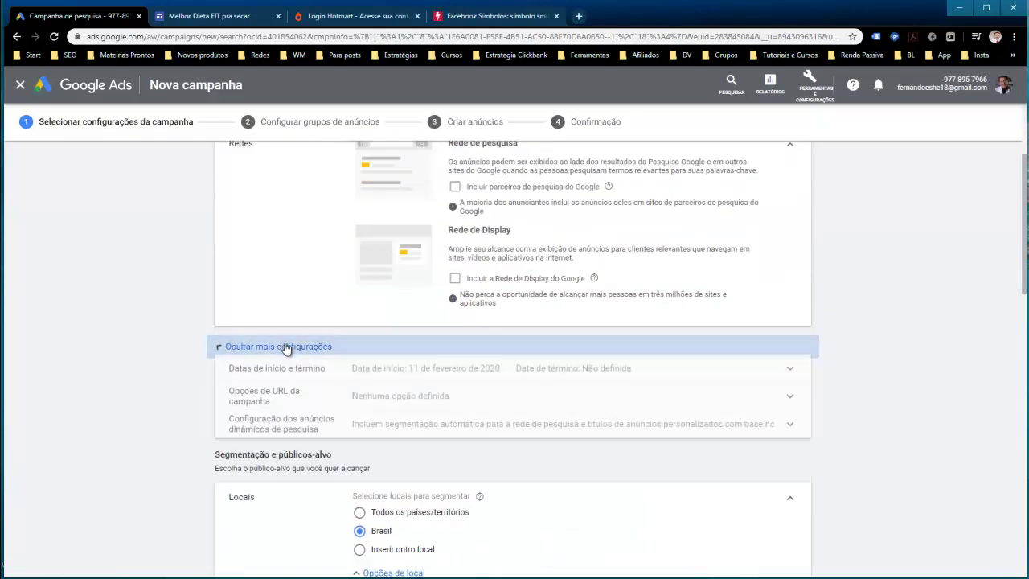
left_click(287, 346)
Step: Add Inglês to the campaign's target languages alongside Português
scroll(337, 346, "down", 2)
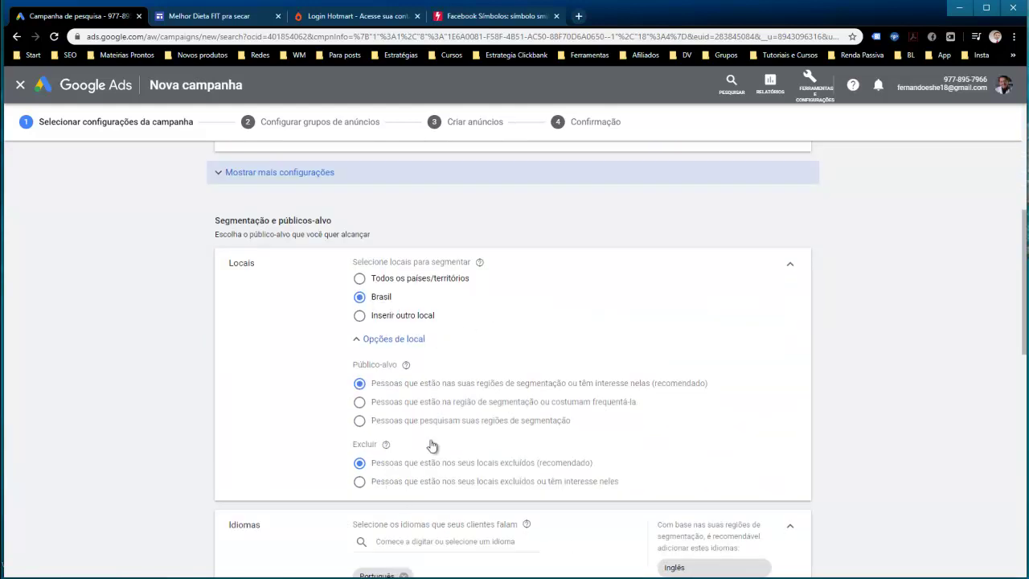
scroll(310, 434, "down", 2)
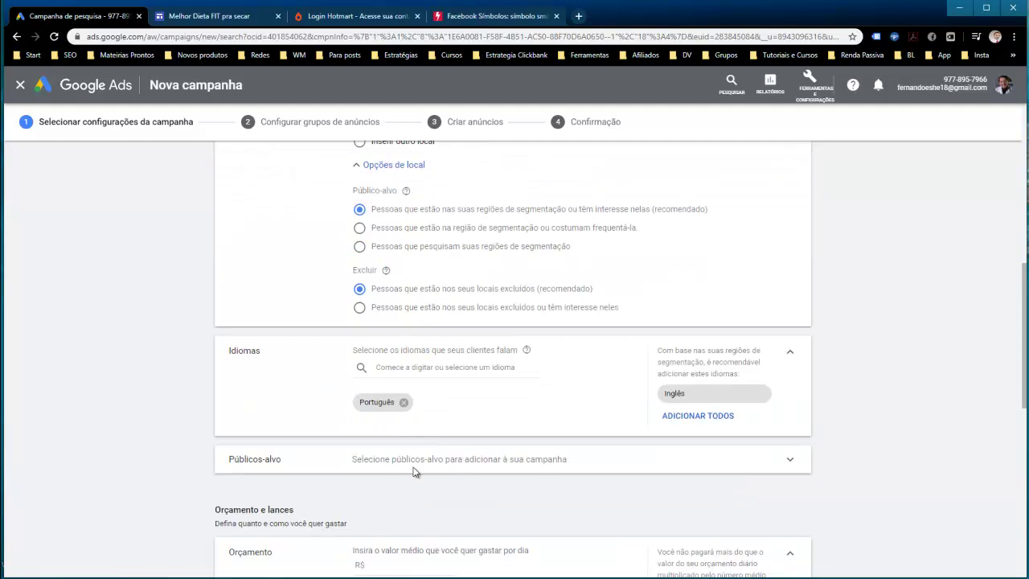
left_click(424, 369)
type("ING")
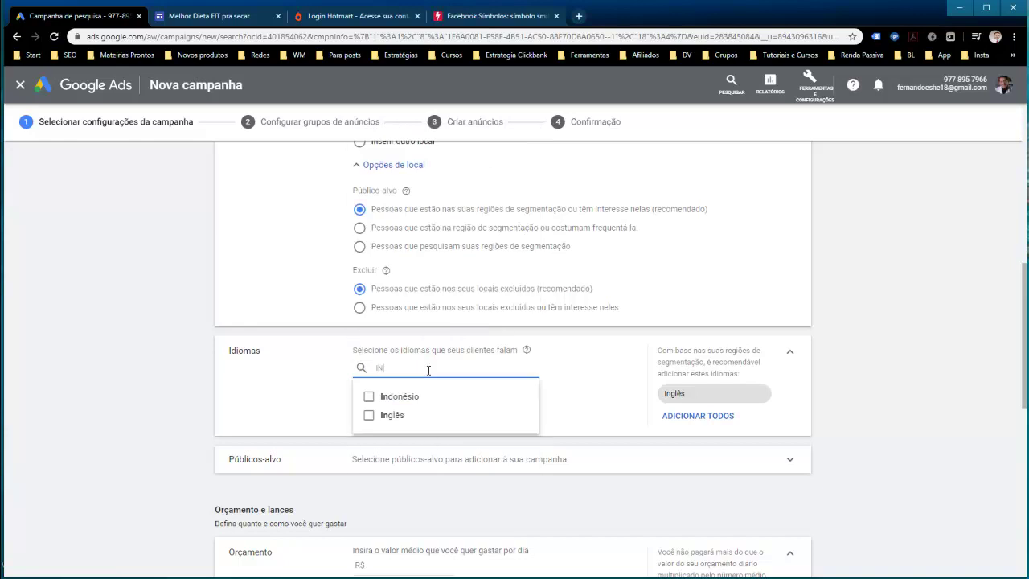
left_click(411, 405)
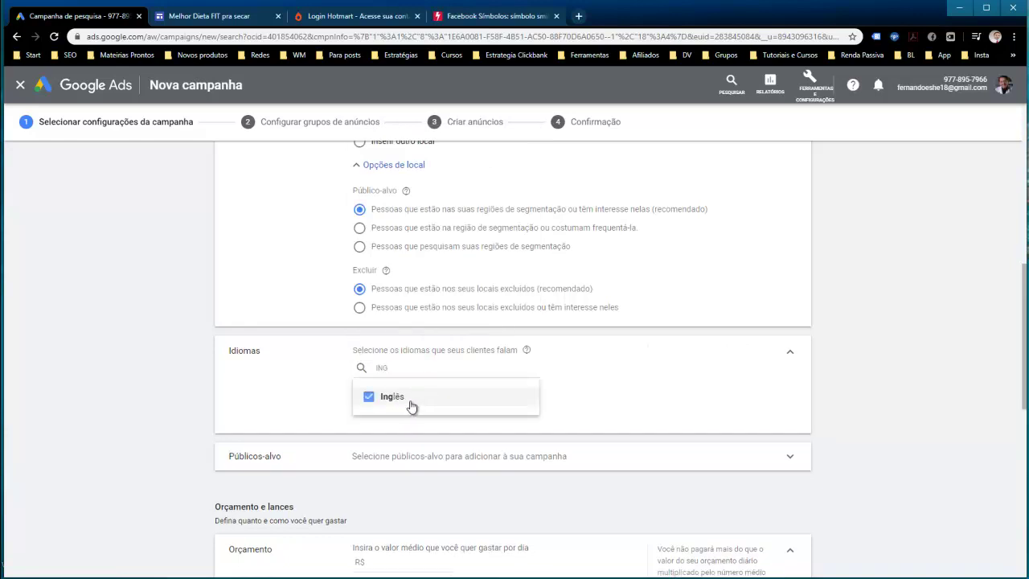
left_click(308, 398)
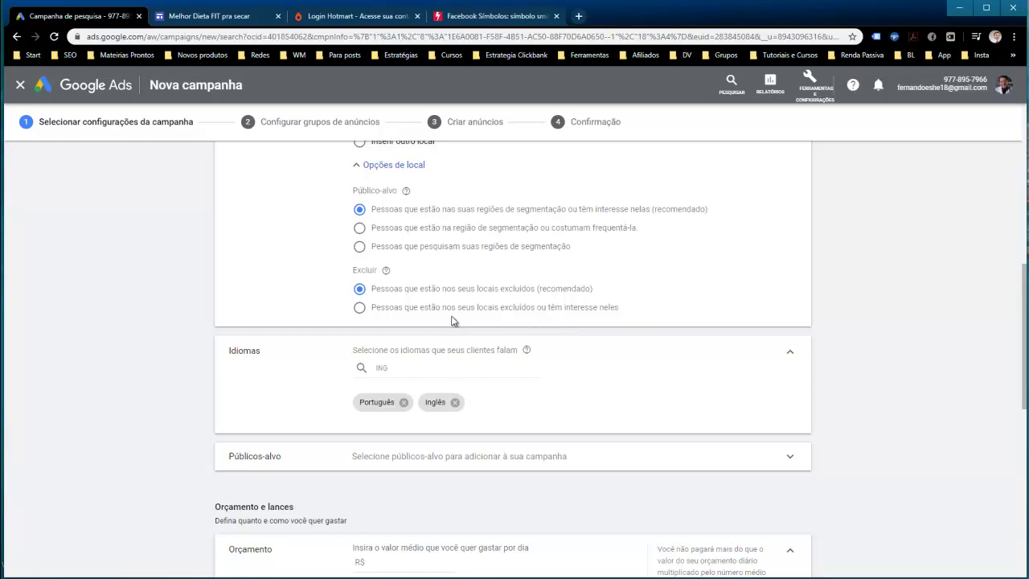
Step: Leave the target audiences unset and set the average daily budget to R$ 10,00
scroll(451, 326, "down", 2)
left_click(436, 340)
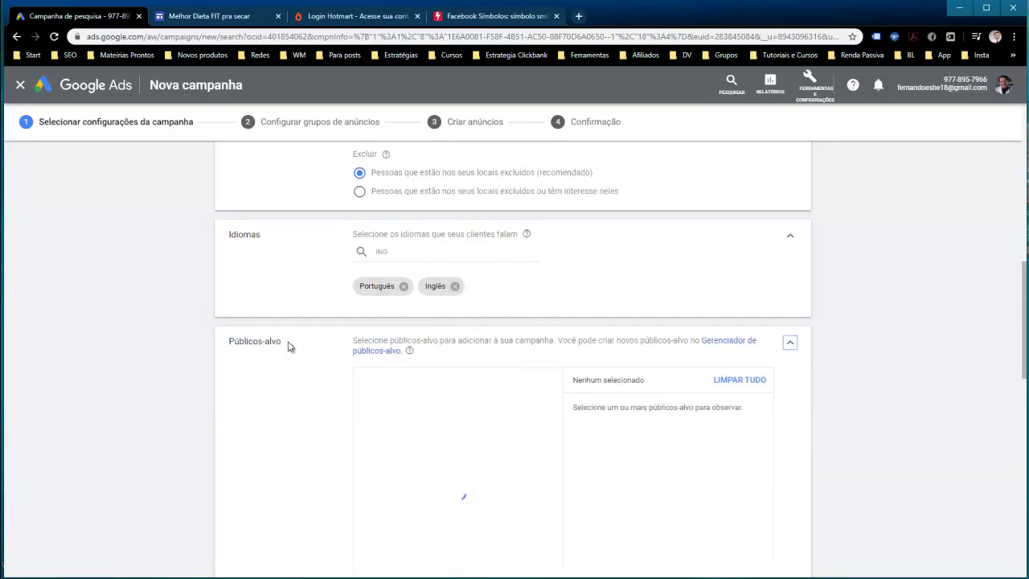
left_click(791, 344)
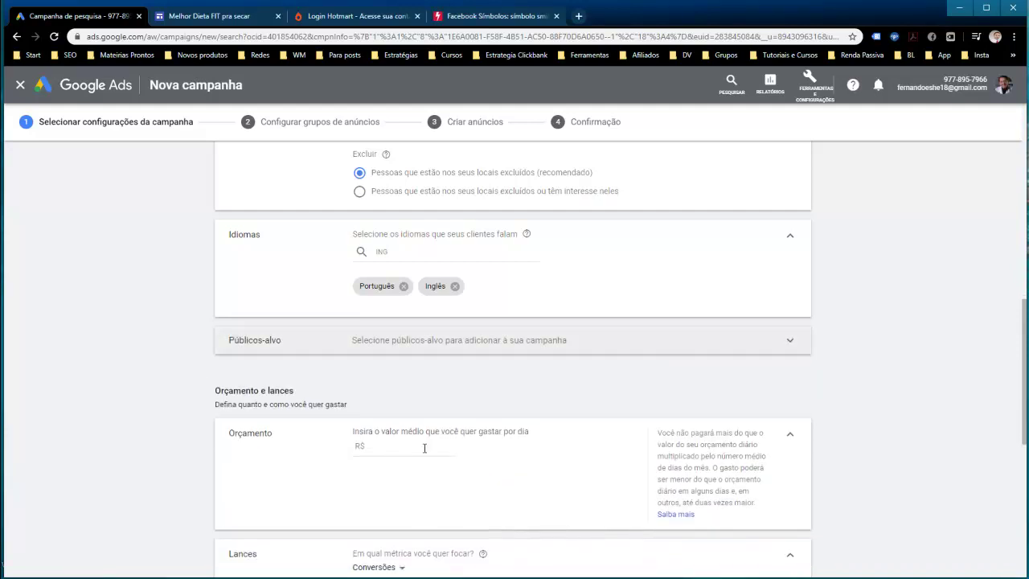
left_click(454, 448)
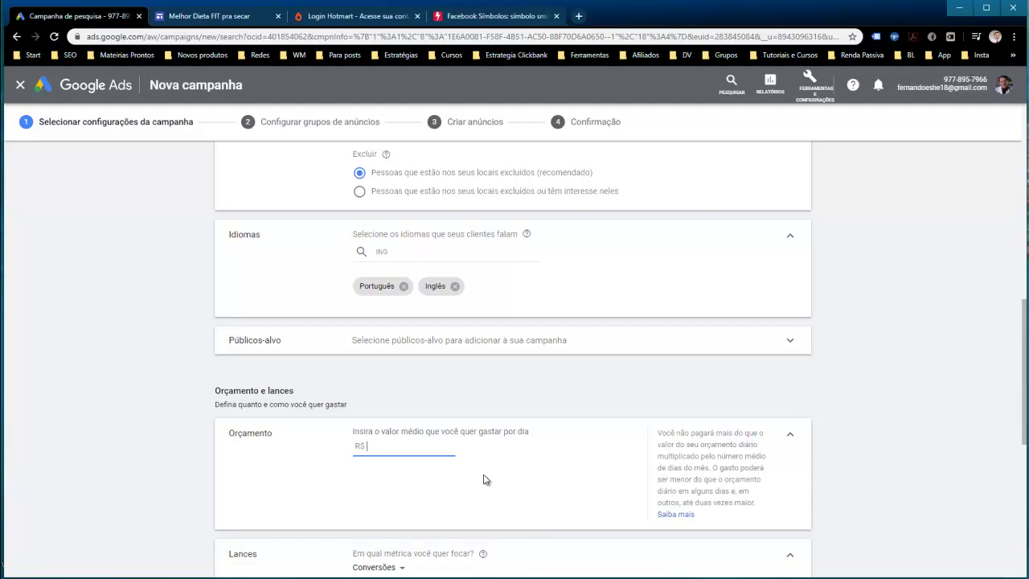
left_click(515, 476)
Step: Focus bidding on Cliques and set a maximum CPC bid limit of R$ 2,00
scroll(100, 377, "down", 3)
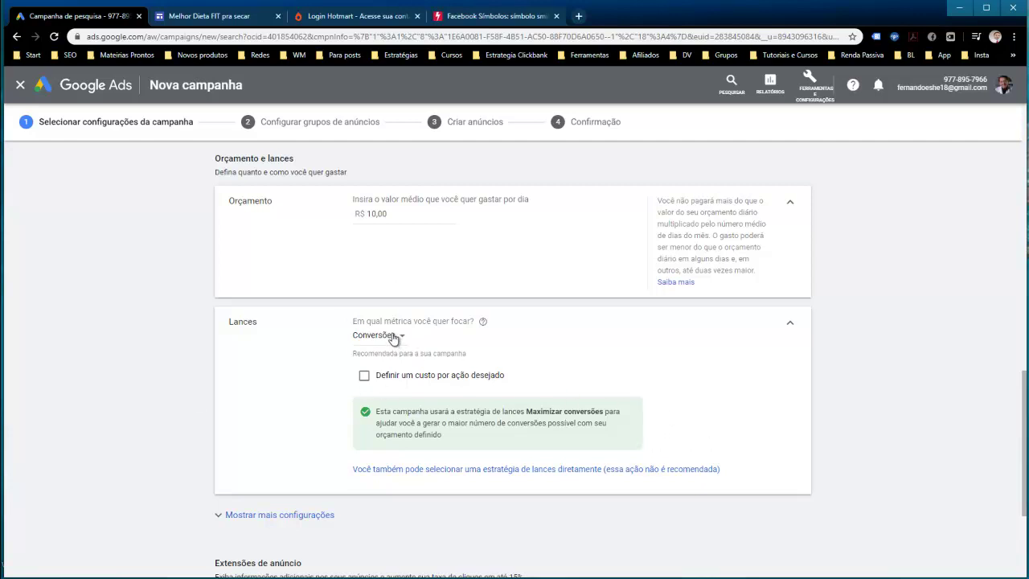
left_click(393, 337)
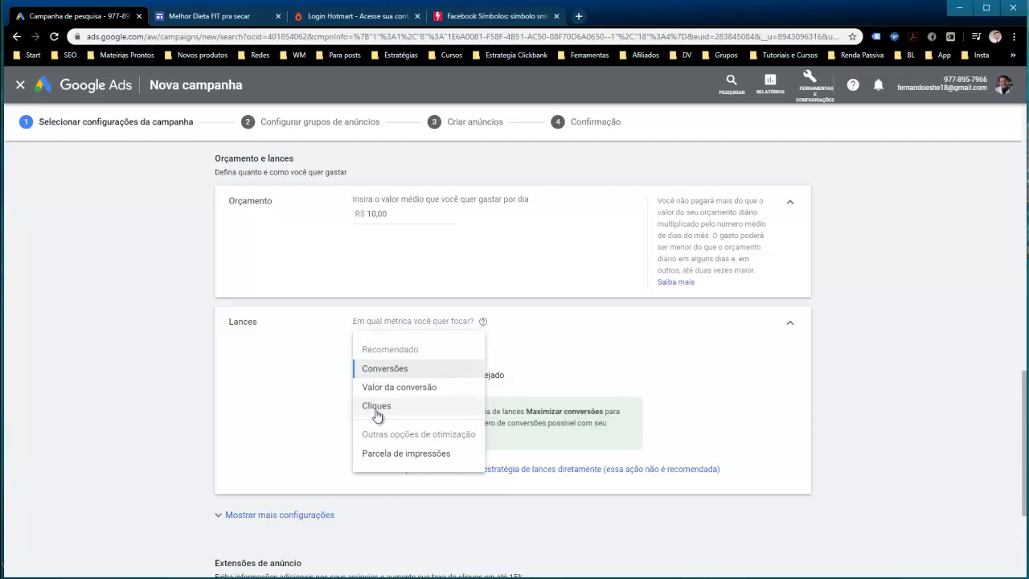
left_click(378, 406)
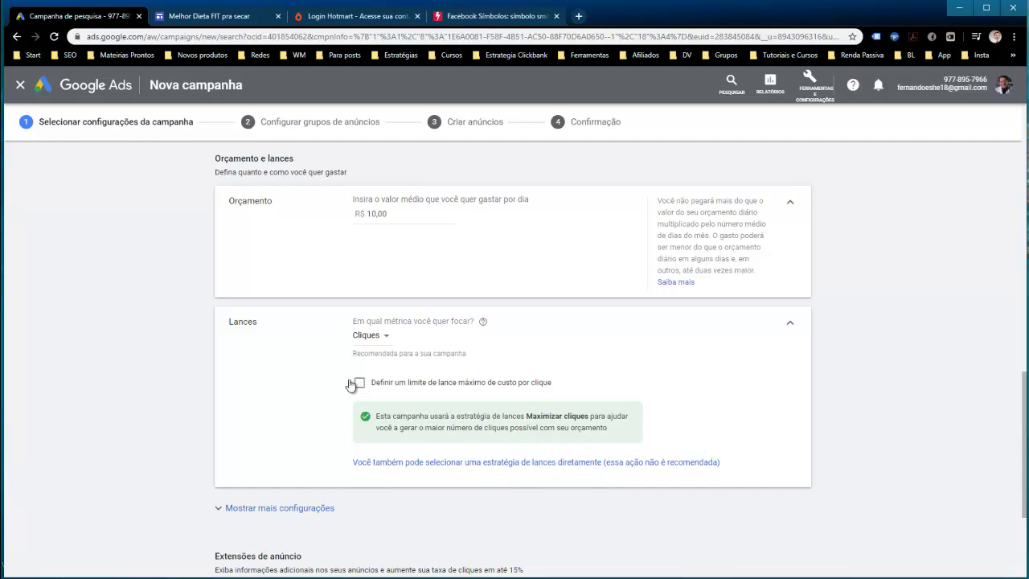
left_click(359, 382)
left_click(394, 417)
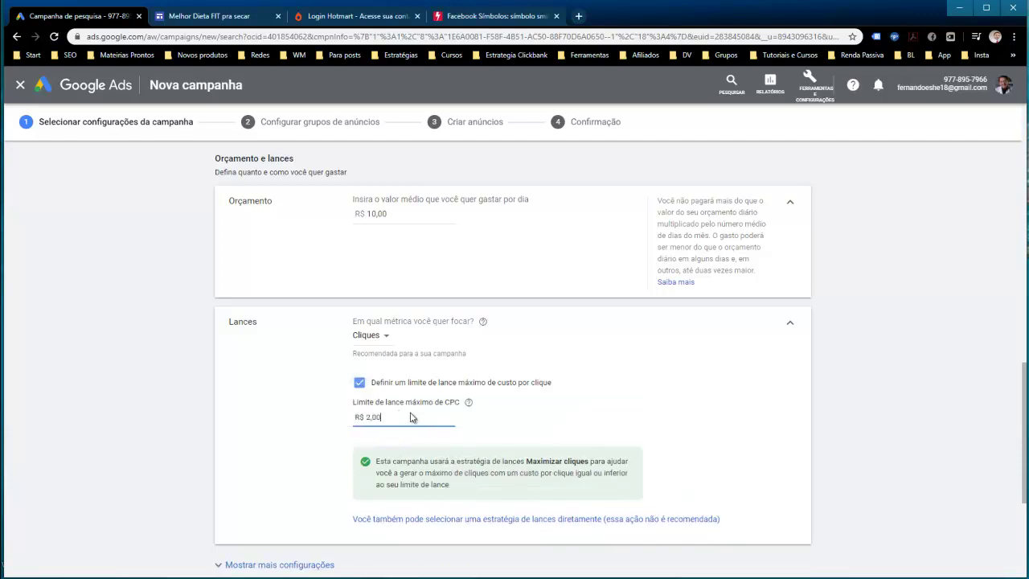
left_click(533, 427)
Step: Expand the ad schedule in the additional bidding settings and add six more rows to it
scroll(524, 391, "down", 2)
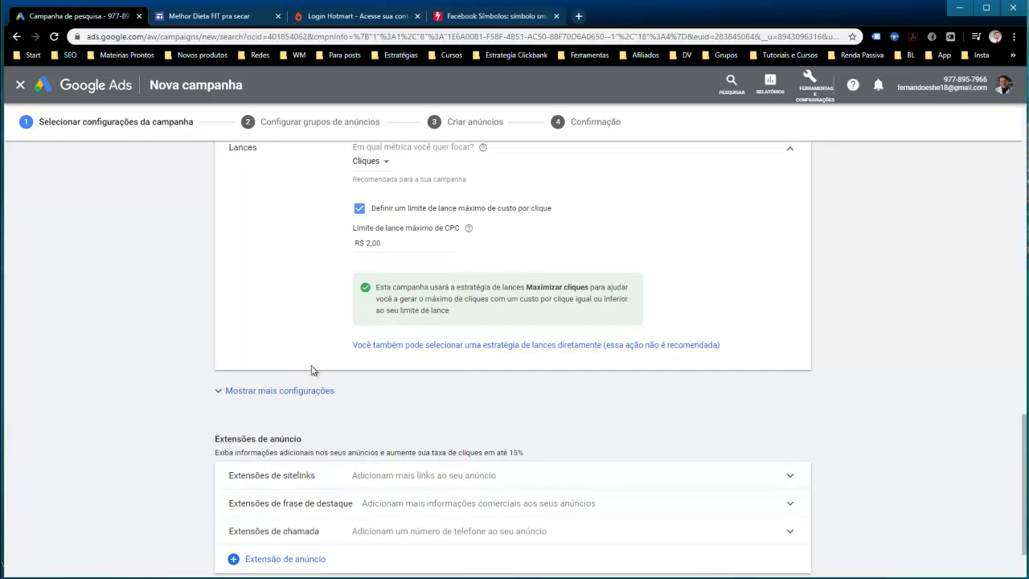
left_click(297, 393)
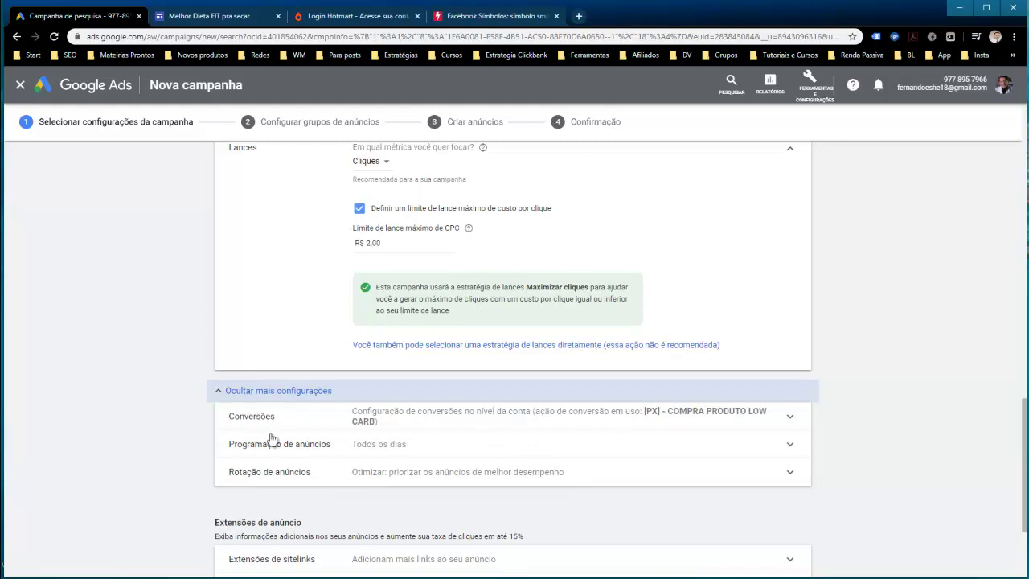
left_click(354, 452)
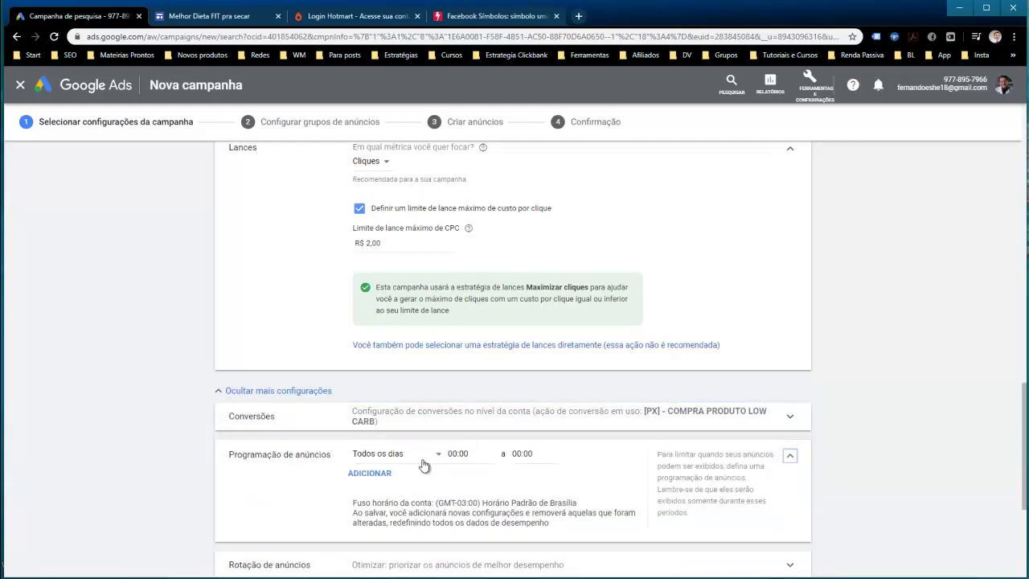
scroll(421, 457, "down", 1)
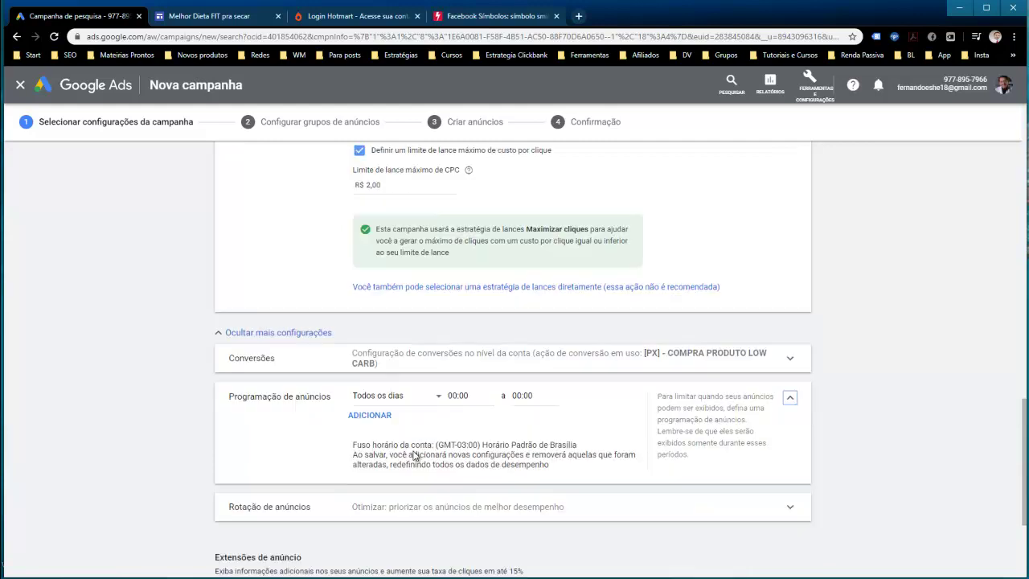
left_click(427, 402)
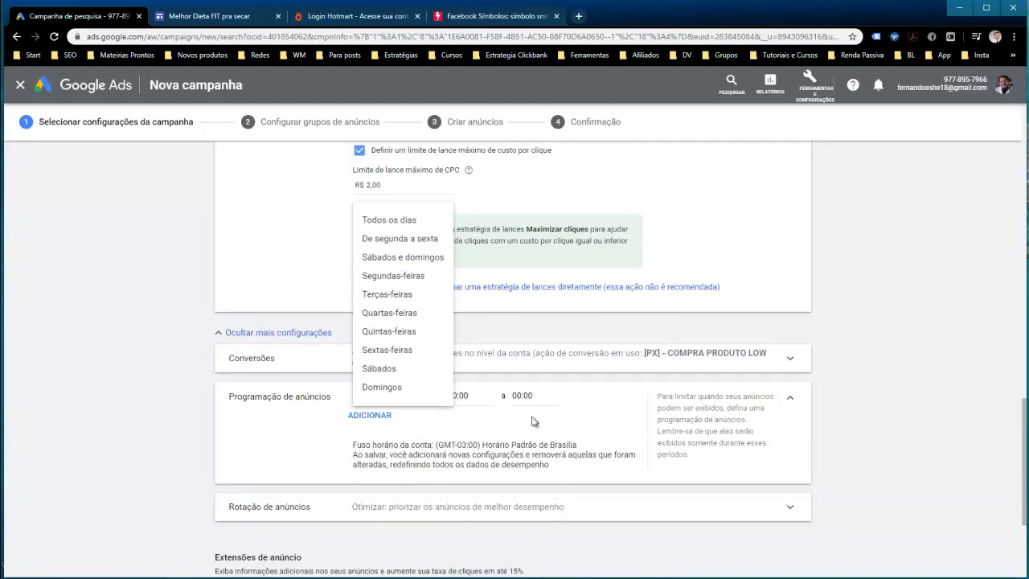
left_click(422, 424)
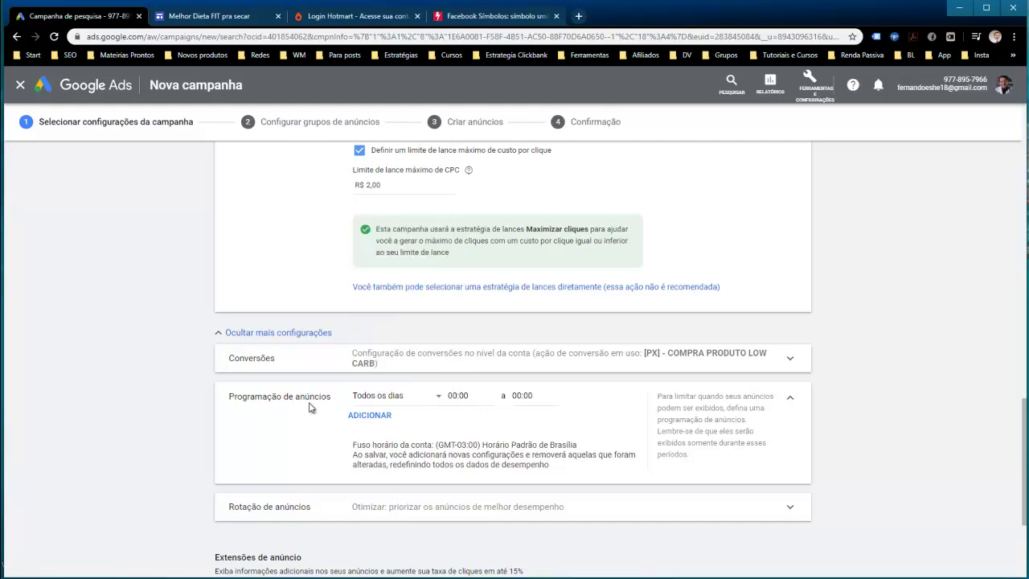
left_click(403, 399)
left_click(373, 416)
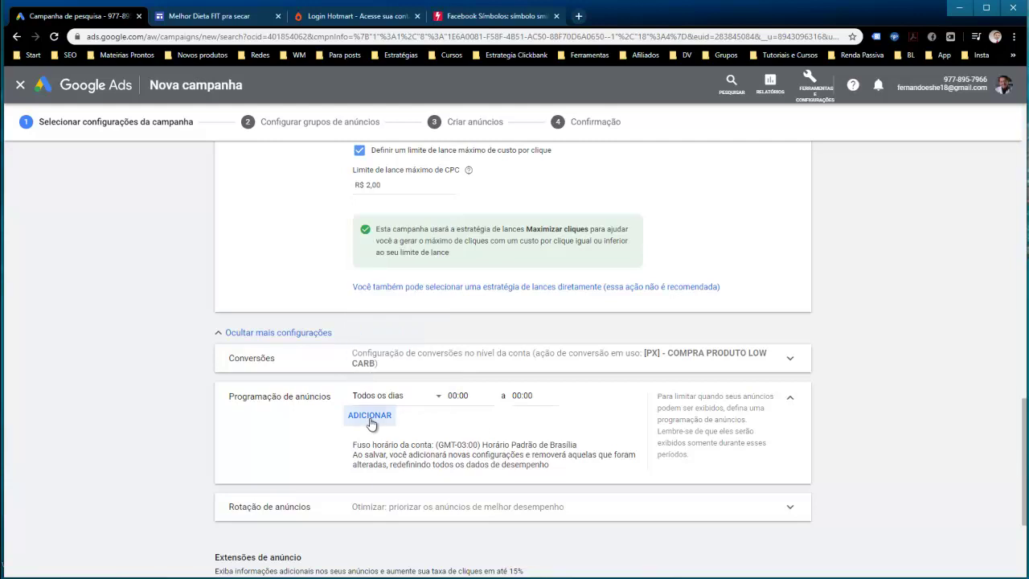
left_click(373, 416)
left_click(371, 434)
left_click(369, 453)
left_click(374, 471)
left_click(382, 489)
left_click(386, 517)
Step: Assign the seven ad schedule rows one day each, from Domingos and Sábados back through Sextas-feiras to Segundas-feiras
left_click(393, 412)
left_click(384, 387)
left_click(402, 437)
left_click(380, 388)
left_click(381, 432)
left_click(378, 379)
left_click(382, 453)
left_click(391, 387)
left_click(393, 471)
left_click(387, 390)
left_click(394, 488)
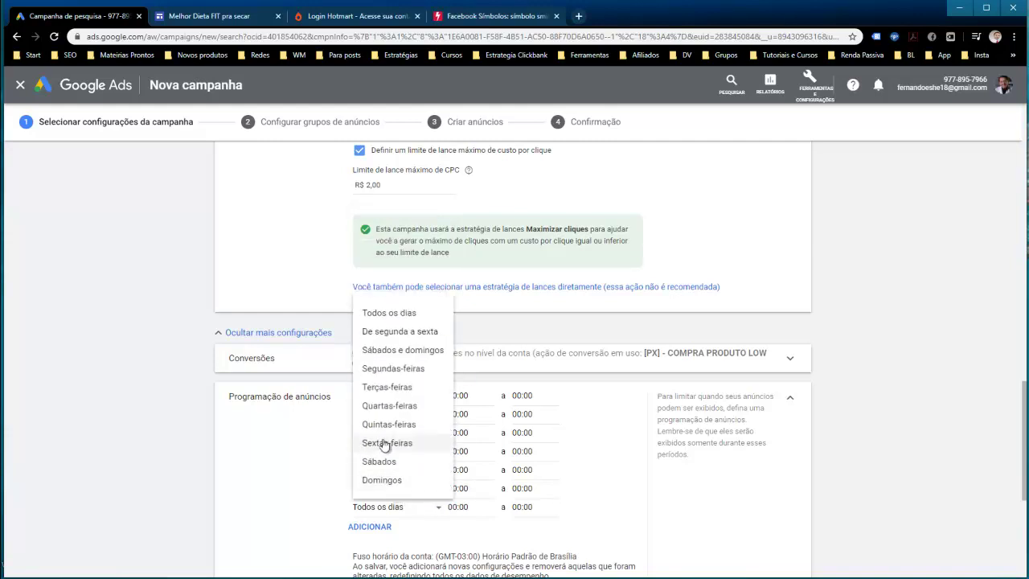
left_click(386, 397)
left_click(394, 507)
left_click(390, 379)
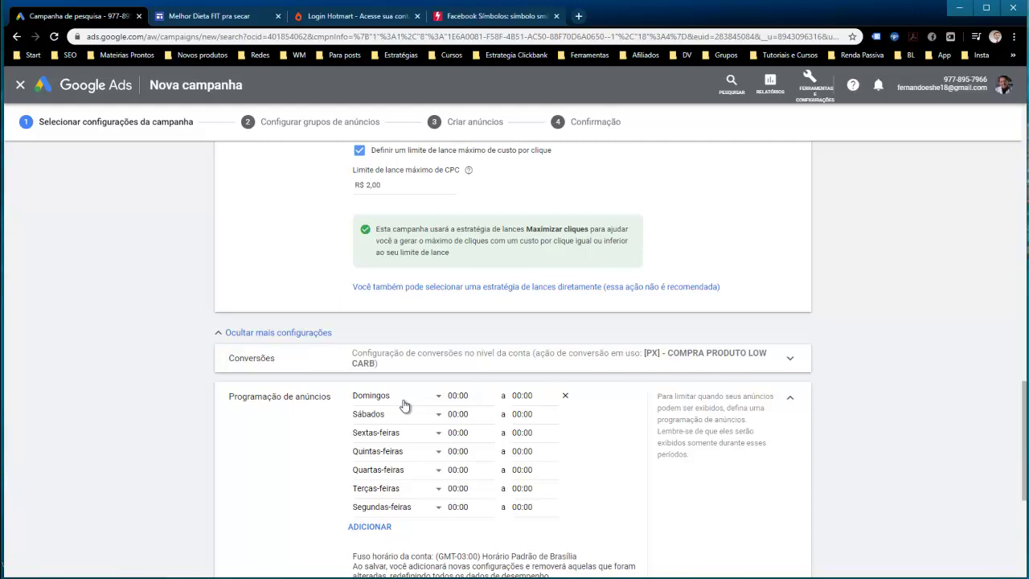
scroll(408, 406, "down", 1)
scroll(412, 407, "down", 1)
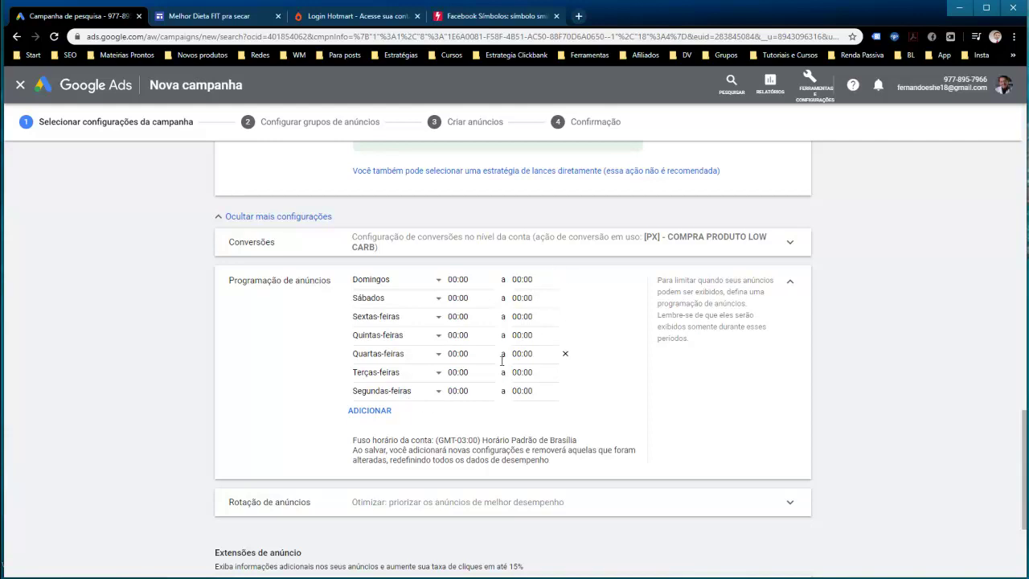
scroll(71, 394, "down", 3)
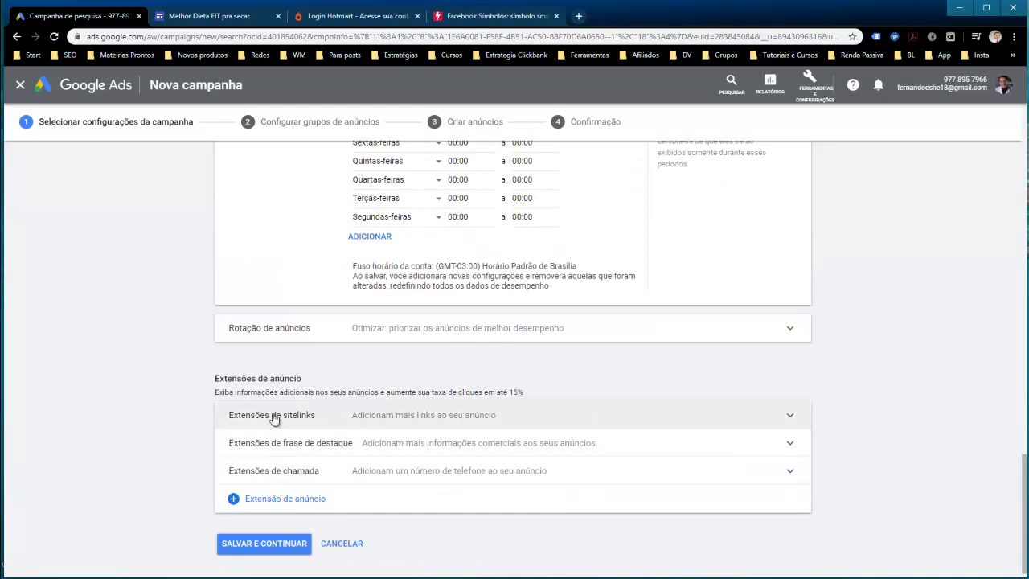
Step: Save the campaign settings and name the ad group AD 1 - CAMPANHA FIT
left_click(272, 544)
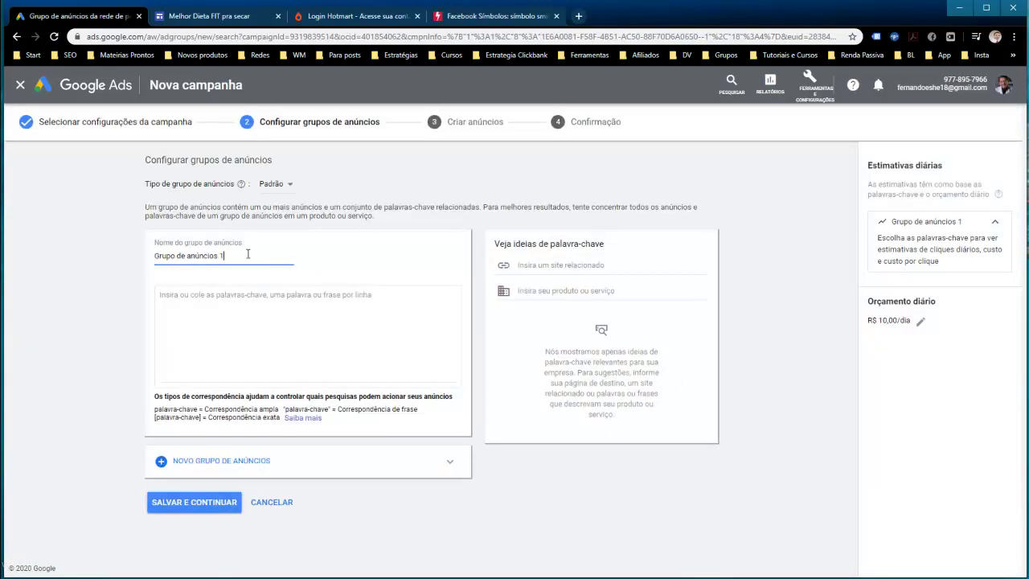
triple_click(247, 254)
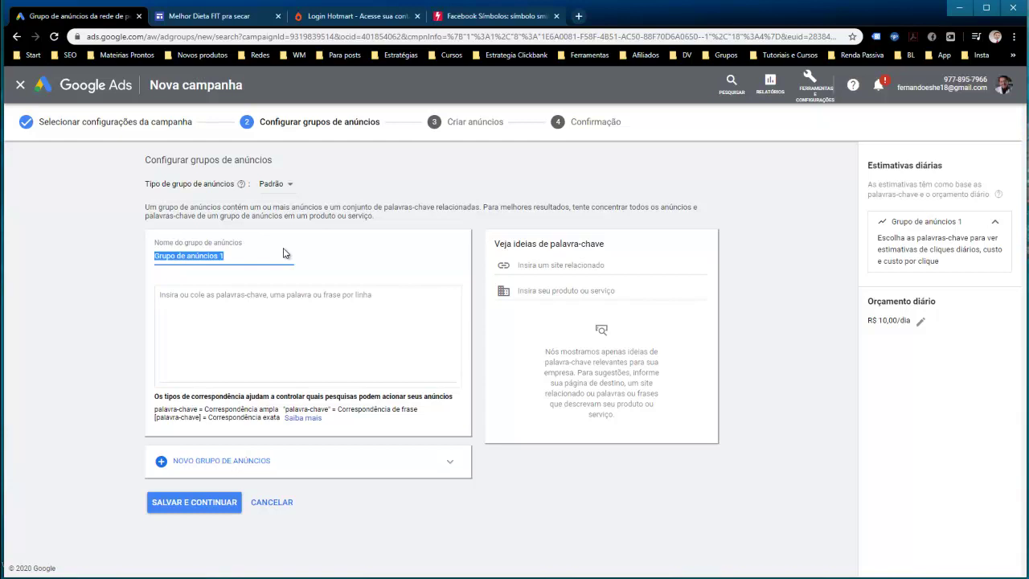
key("BackSpace")
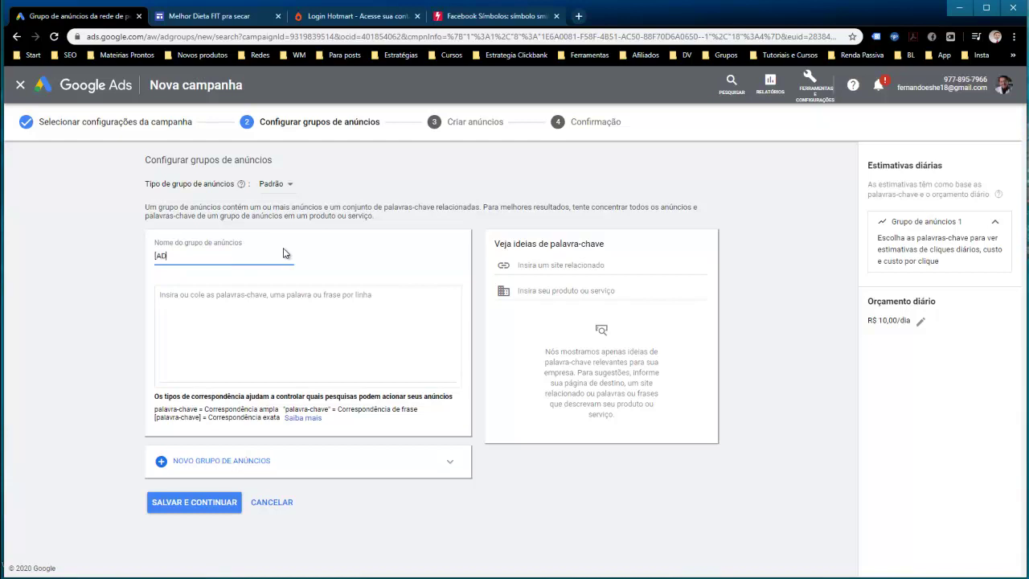
type("[AD")
key("ctrl+a")
key("End")
type("CAMPANH")
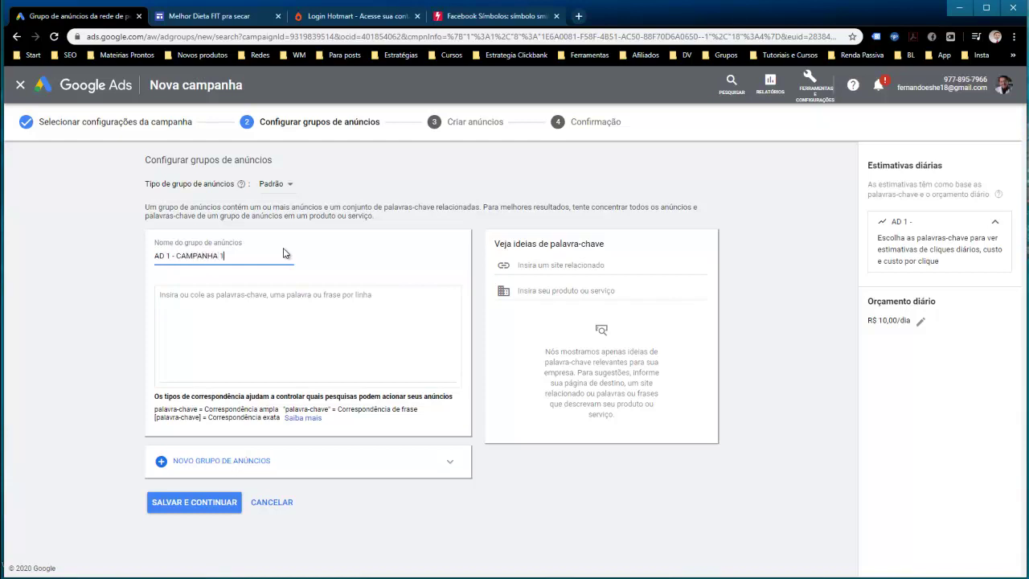
Step: Copy the seven diet keywords from the untitled Notepad note into the ad group's keyword list
left_click(402, 292)
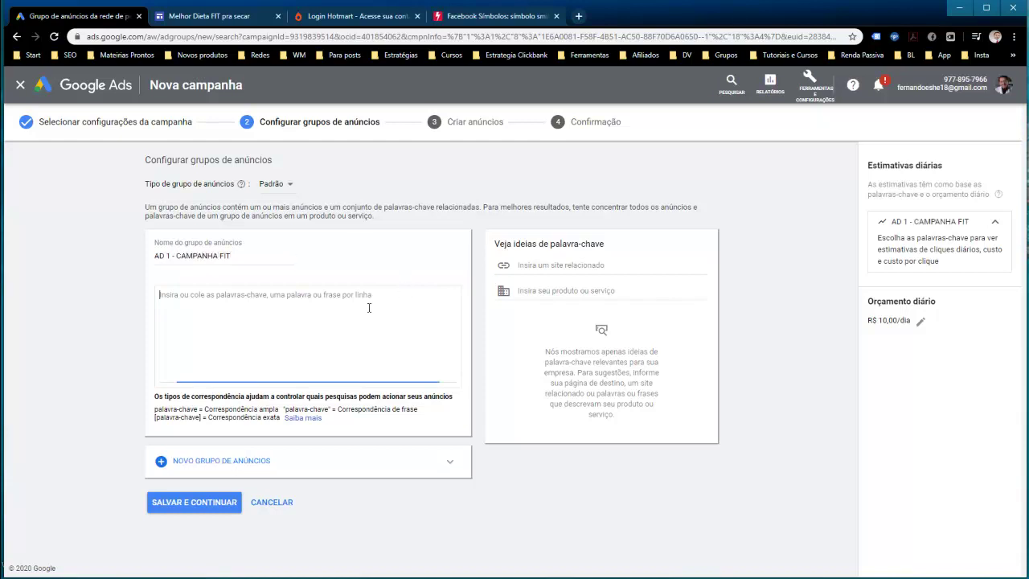
left_click(357, 577)
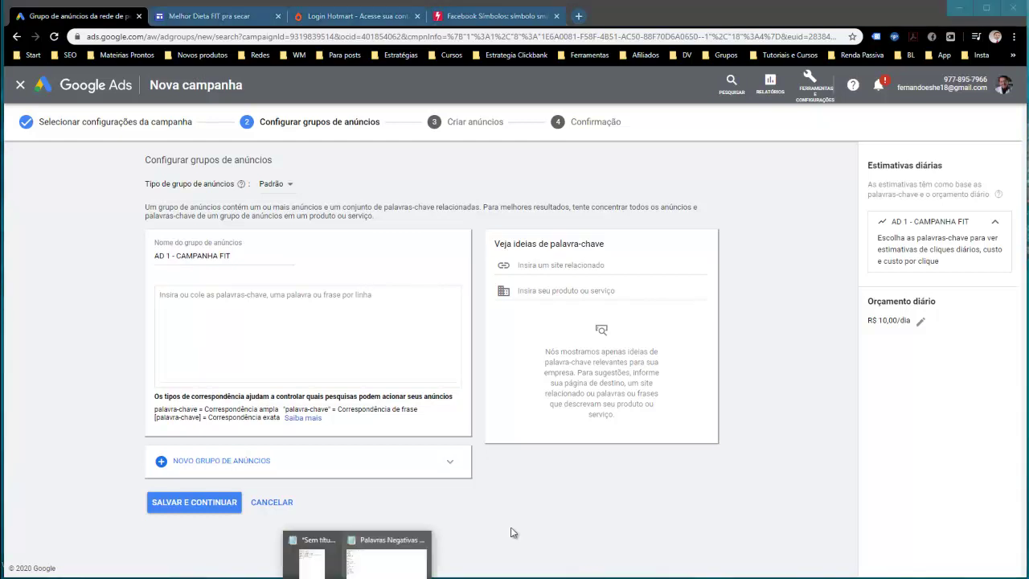
left_click(320, 573)
left_click_drag(946, 265, 792, 132)
key("ctrl+c")
left_click(300, 331)
key("ctrl+v")
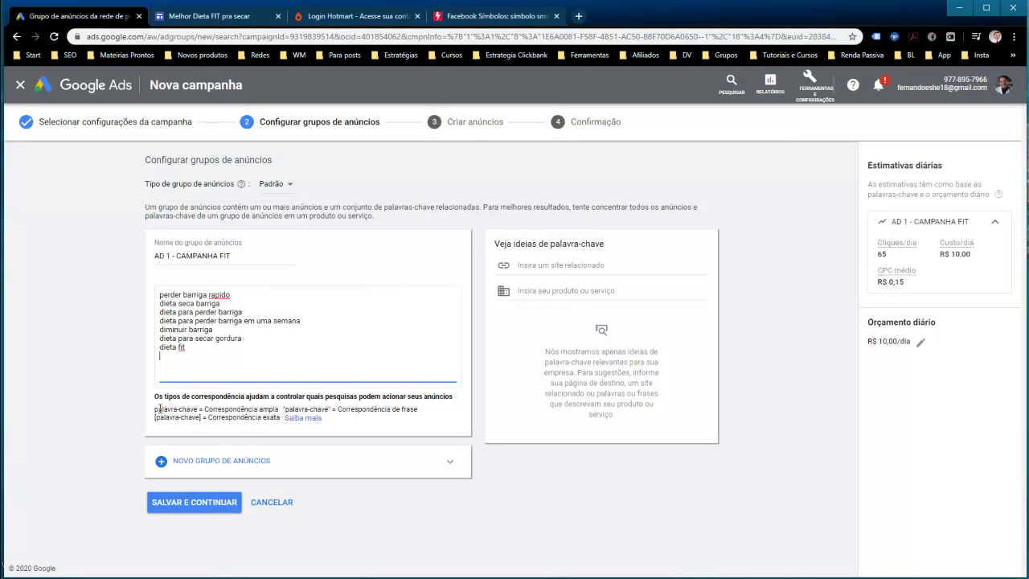
Step: Examine the notation for broad, phrase and exact match against the entered keywords
left_click_drag(155, 394, 348, 423)
left_click(347, 397)
left_click(346, 320)
left_click_drag(154, 410, 199, 410)
left_click(201, 410)
left_click_drag(243, 292, 157, 295)
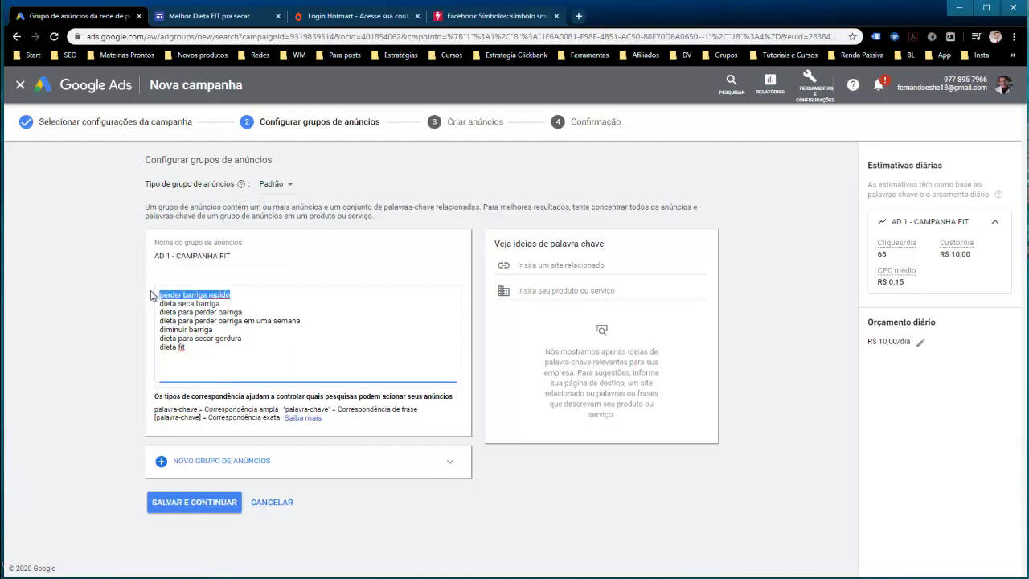
left_click_drag(205, 410, 279, 410)
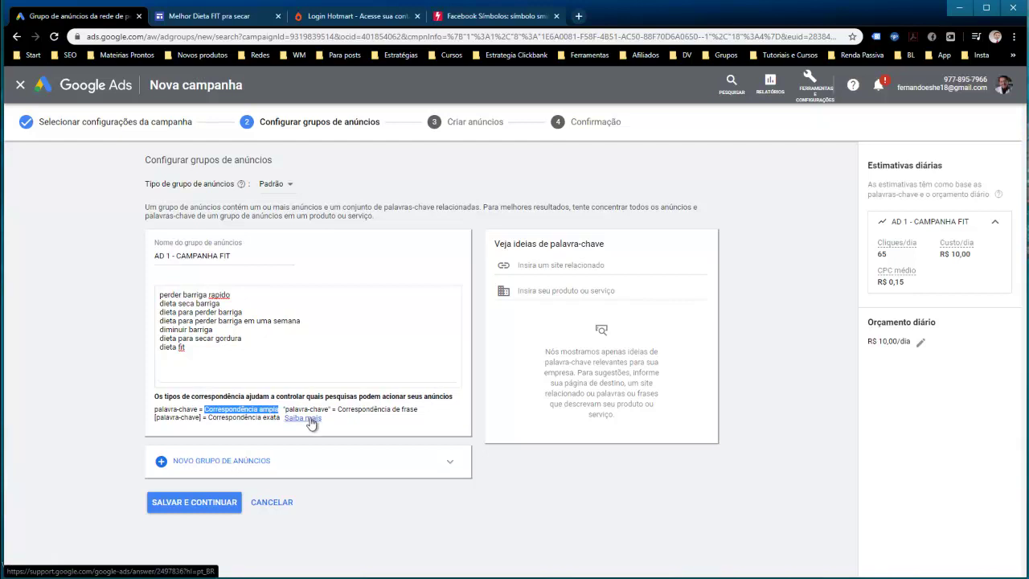
left_click_drag(284, 409, 322, 410)
left_click(340, 409)
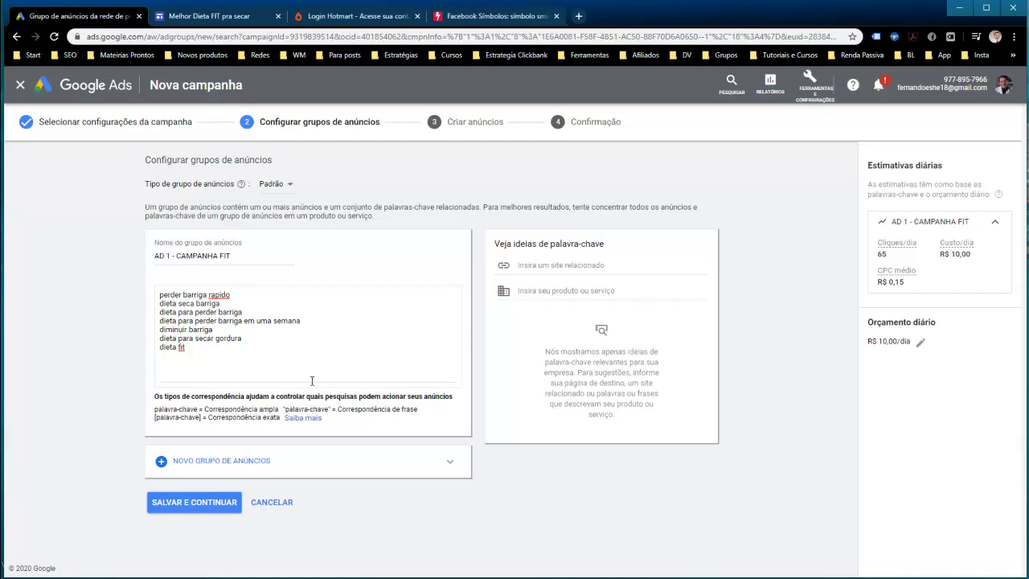
left_click(204, 349)
left_click_drag(186, 348, 165, 347)
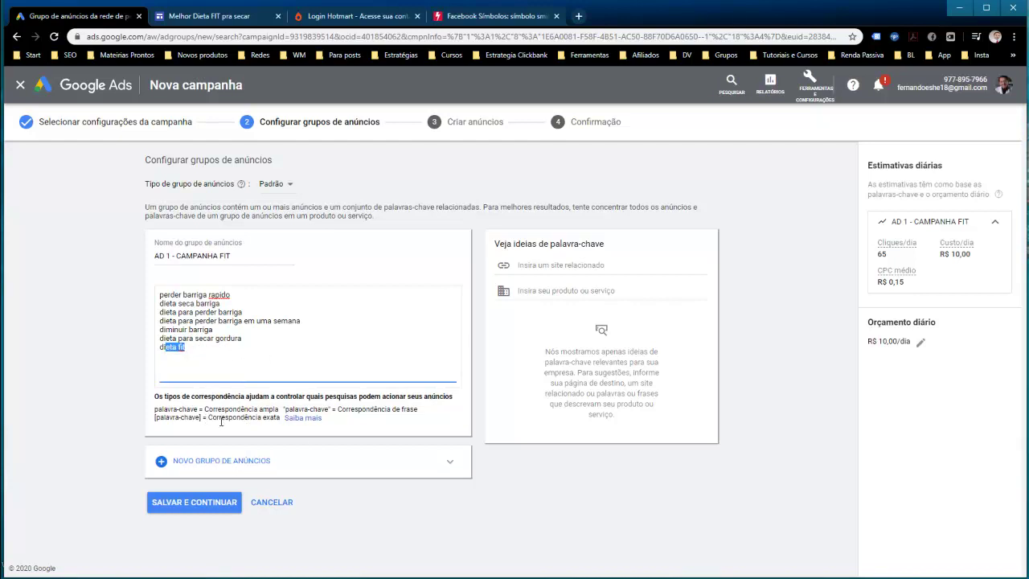
left_click(206, 355)
left_click_drag(281, 411, 258, 410)
left_click(195, 348)
left_click(283, 412)
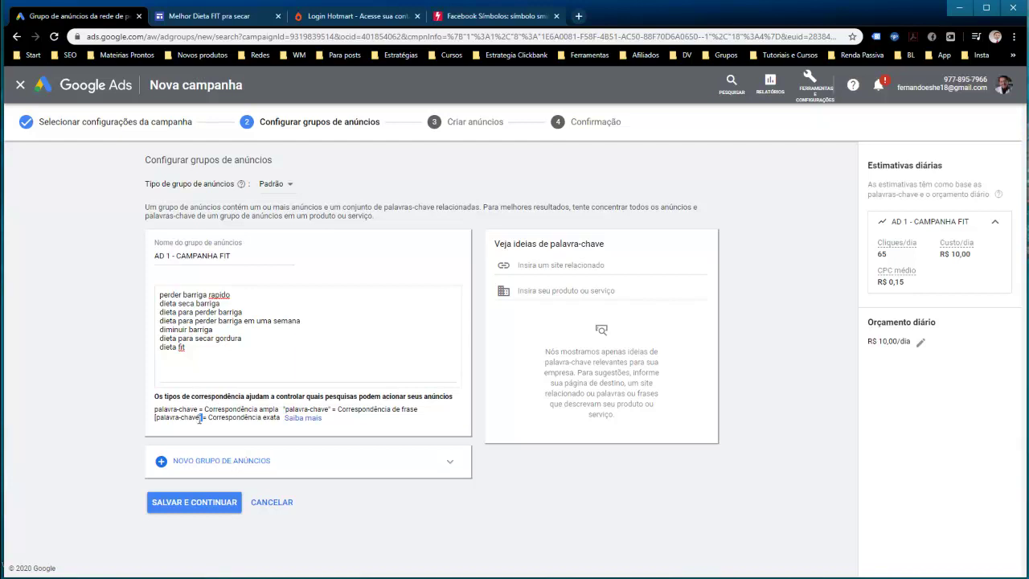
Step: Enclose each of the seven keywords in double quotation marks to make them phrase match, from "dieta fit" up to "perder barriga rapido"
left_click(200, 346)
type("\"")
key("Up")
key("Home")
type("\"")
key("End")
type("\"")
key("Up")
key("Home")
type("\"")
key("End")
type("\"")
key("Up")
key("Home")
type("\" ")
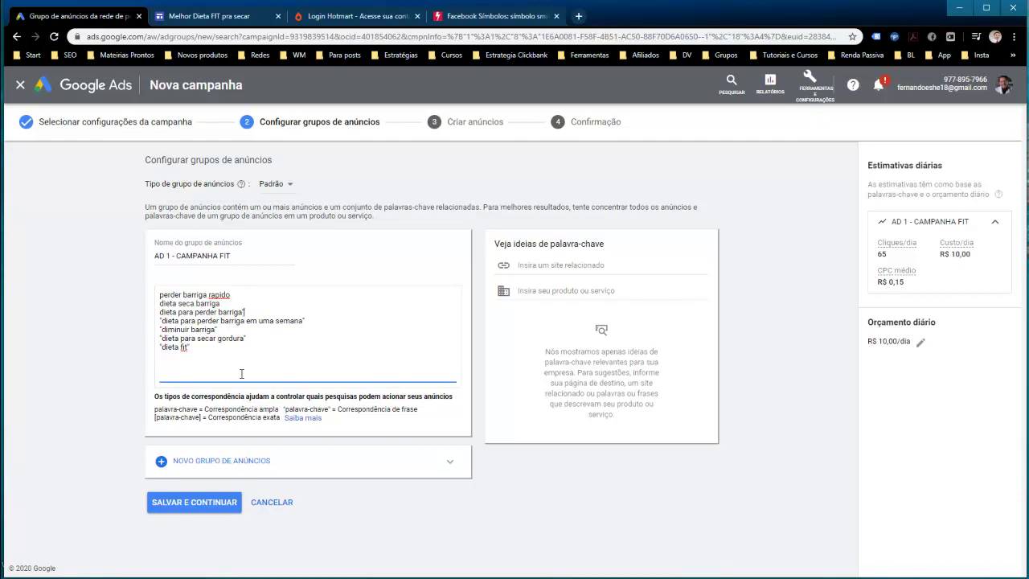
type("\"")
key("Up")
key("Home")
type("\"")
key("End")
type("\"")
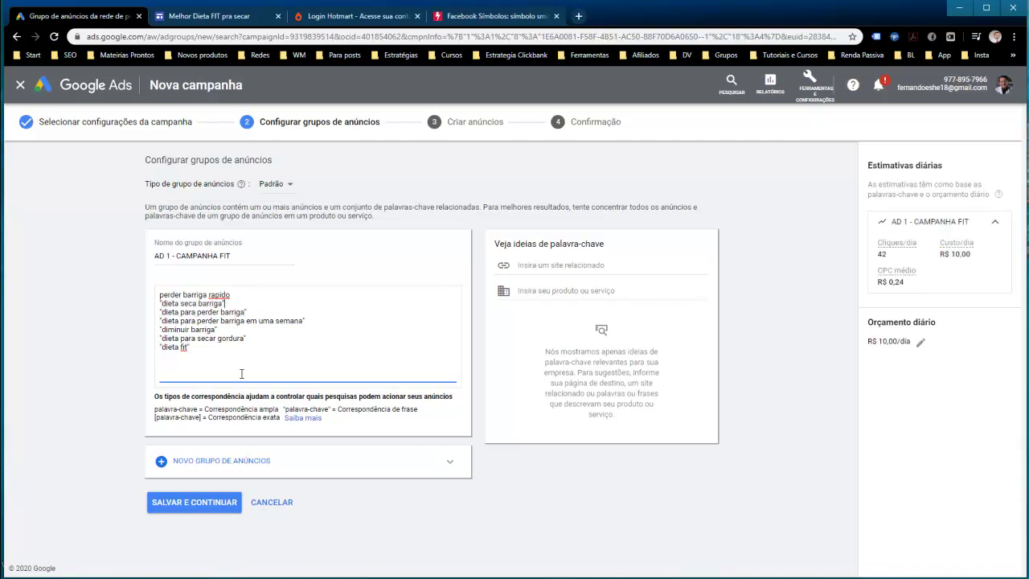
key("Home")
type("\"")
key("End")
left_click_drag(159, 295, 255, 348)
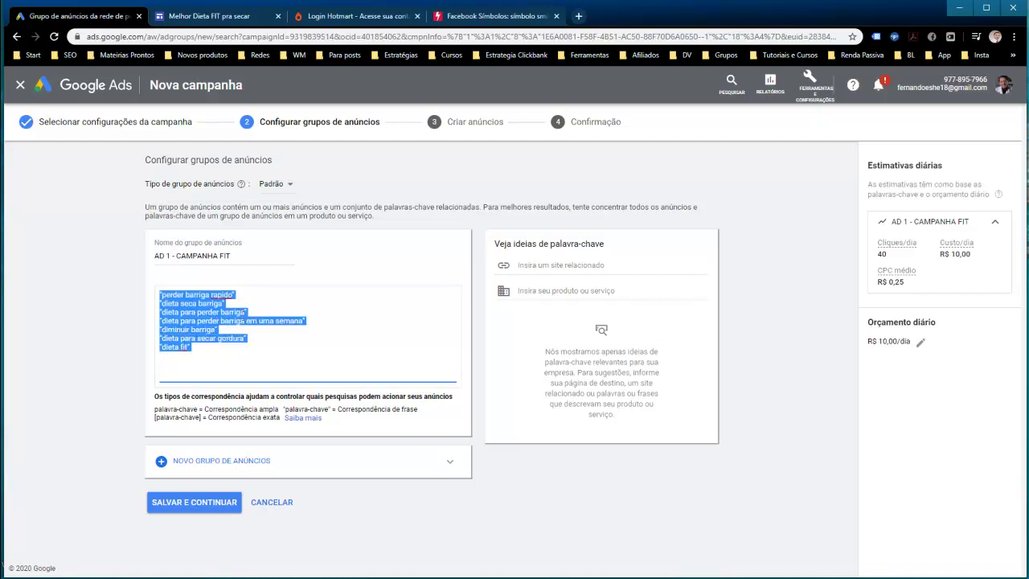
left_click(206, 503)
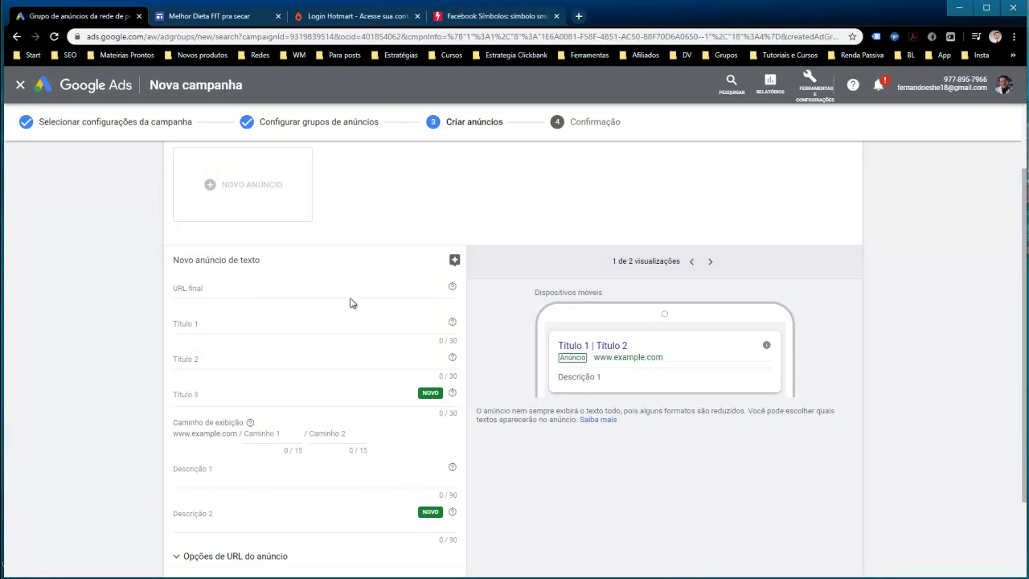
left_click(207, 288)
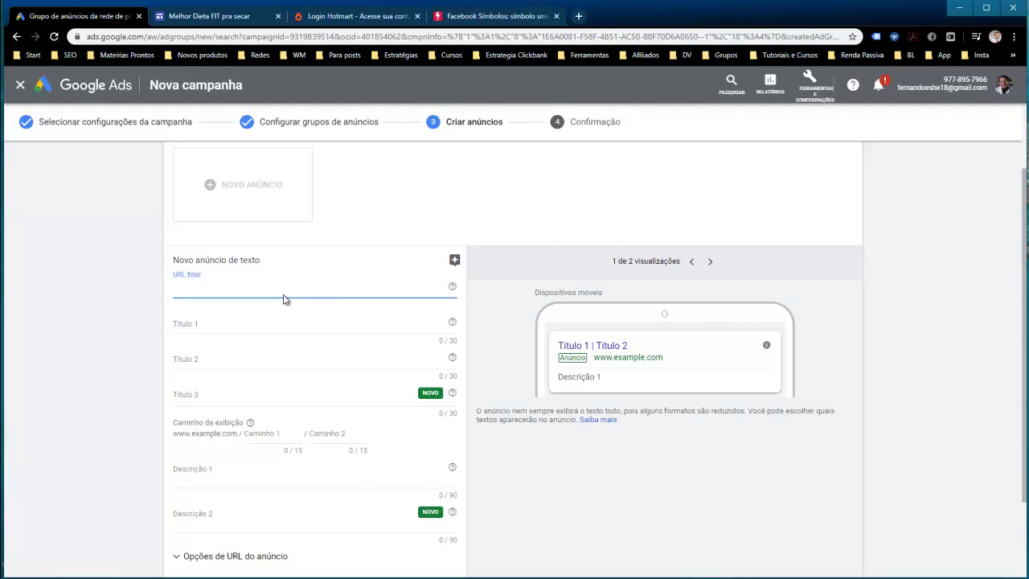
left_click(211, 11)
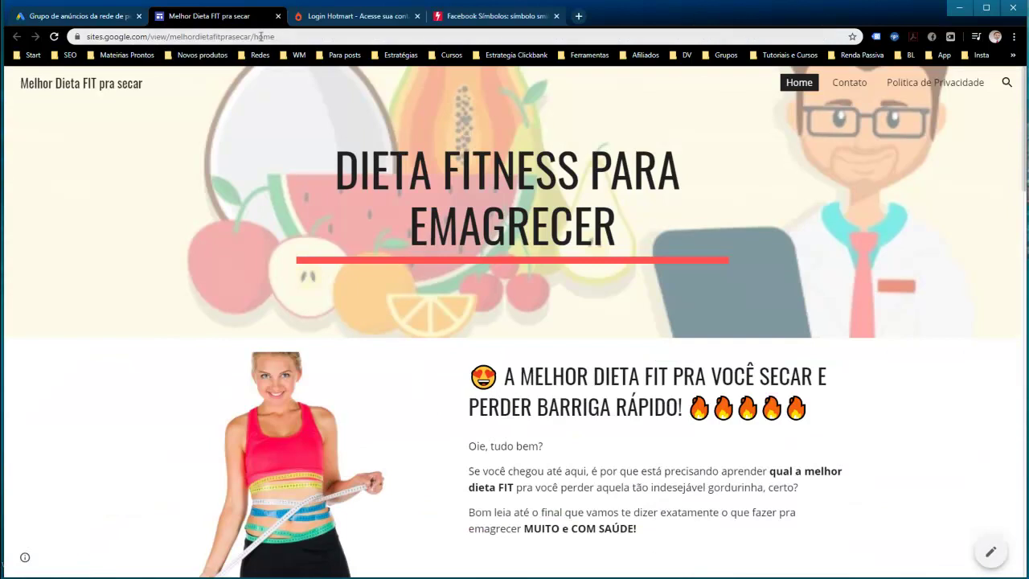
left_click_drag(254, 36, 87, 36)
key("ctrl+c")
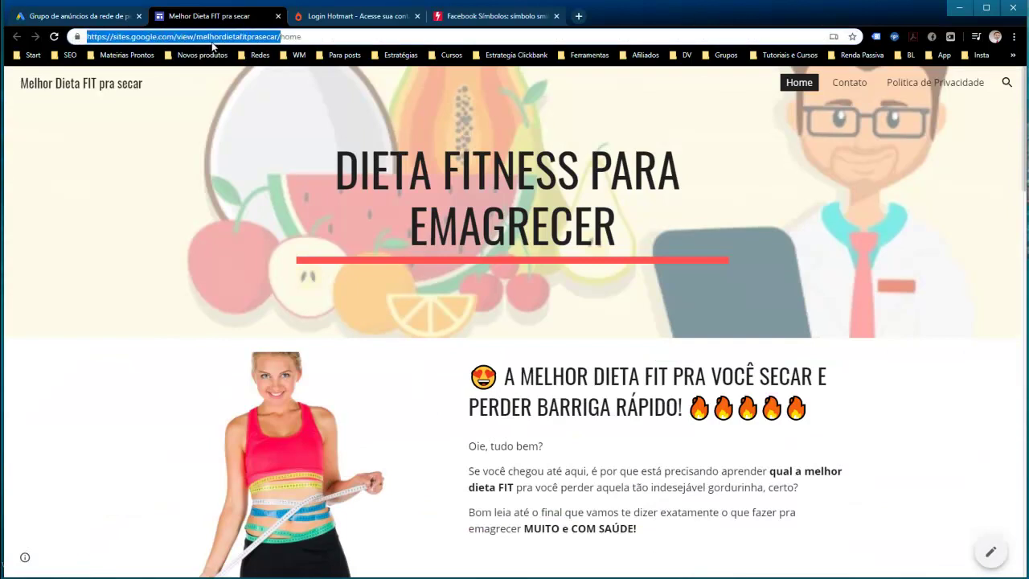
left_click(102, 16)
left_click(282, 287)
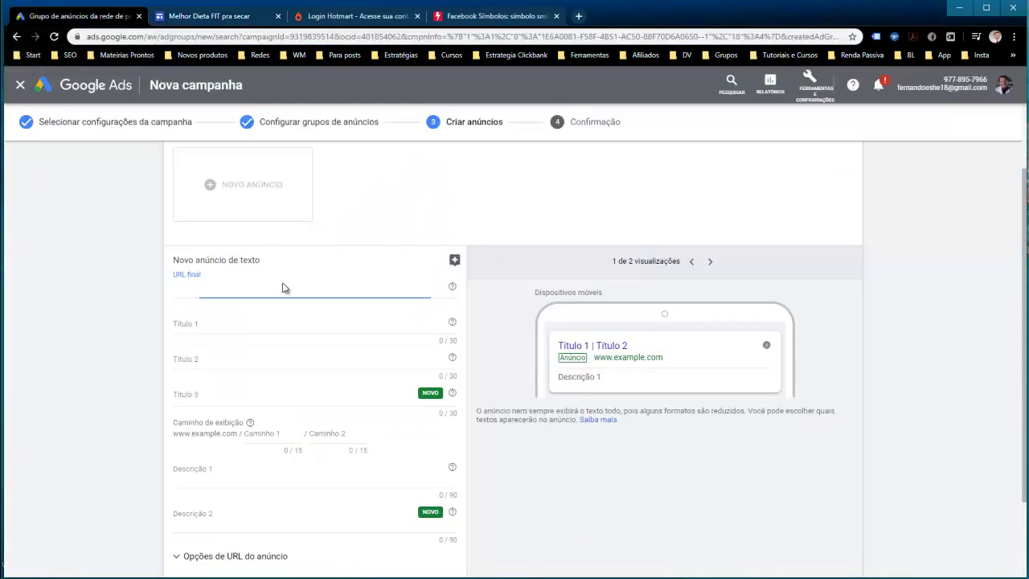
key("ctrl+v")
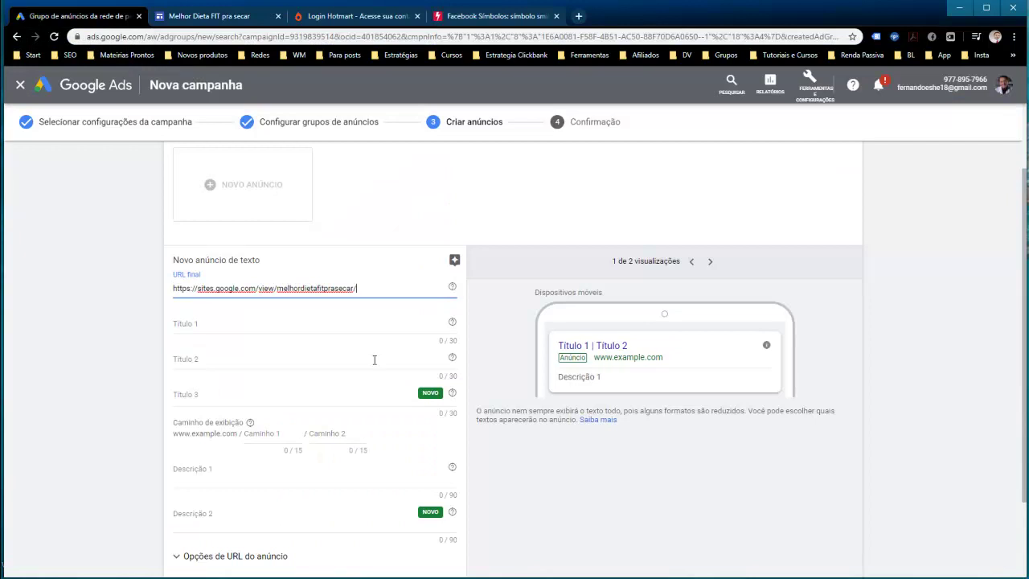
Step: Add the line RFS200 below the keyword list in the Notepad note
left_click(261, 320)
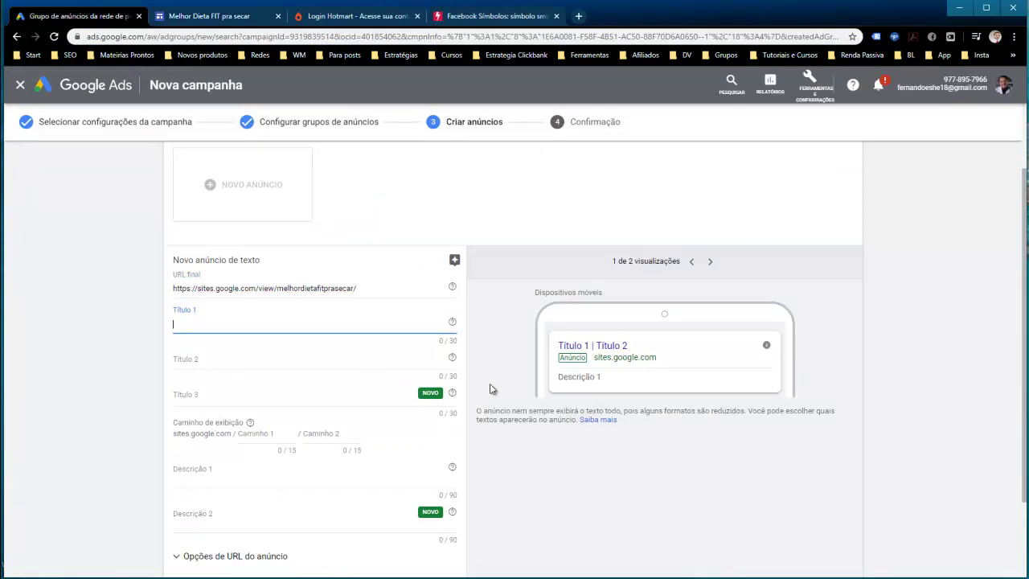
left_click(312, 555)
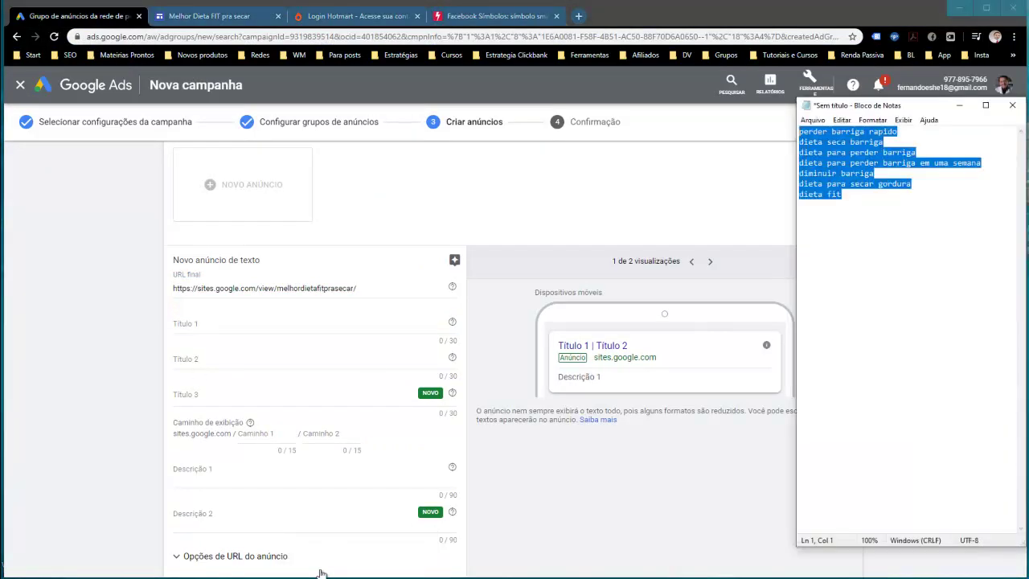
left_click(962, 301)
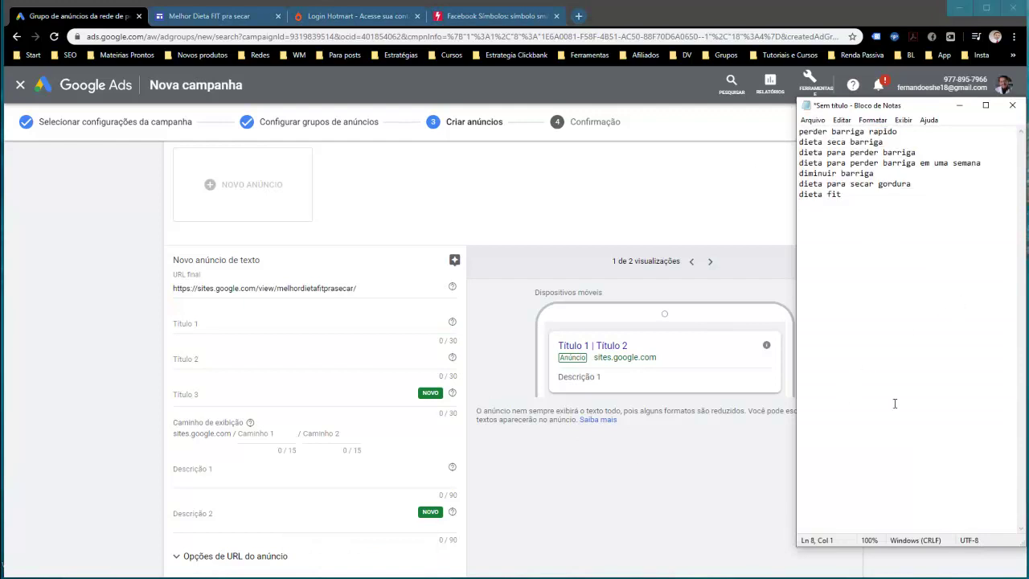
key("Return")
key("Return")
type("rRFS200")
left_click_drag(840, 228, 799, 225)
key("Up")
Step: Enter "Dieta para perder Barriga" as the ad's Título 1
left_click(197, 324)
type("Di")
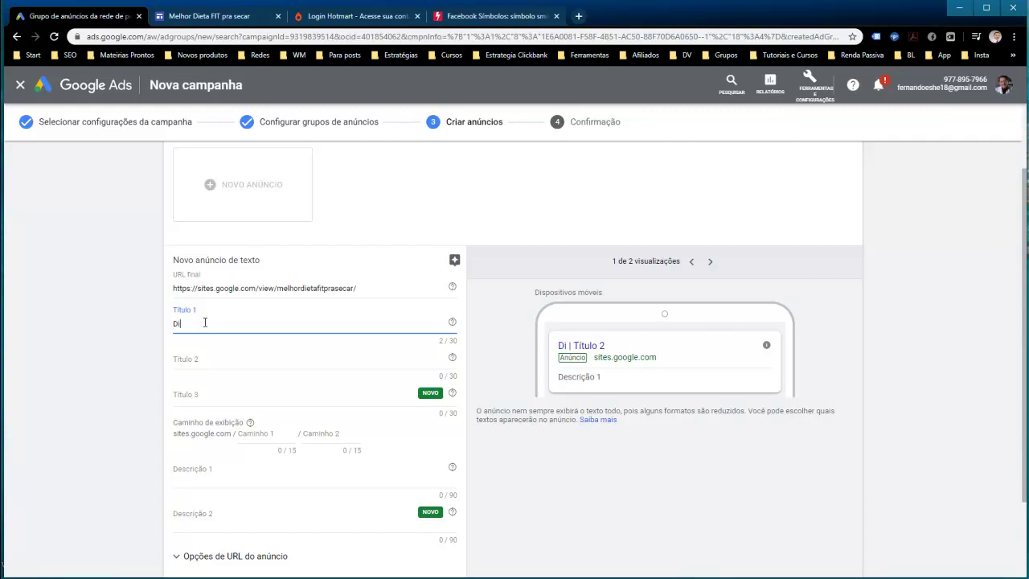
type("eta para perder Barriga")
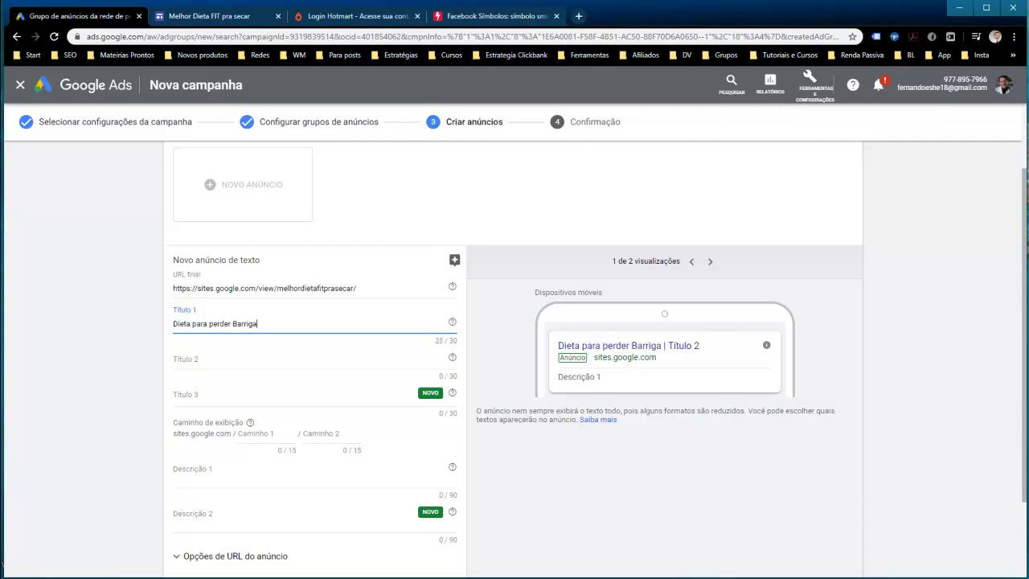
Step: Consult the keyword note and enter "Seque em até 7 dias" as the ad's Título 2
left_click(359, 576)
left_click(359, 563)
mouse_move(358, 576)
left_click(312, 561)
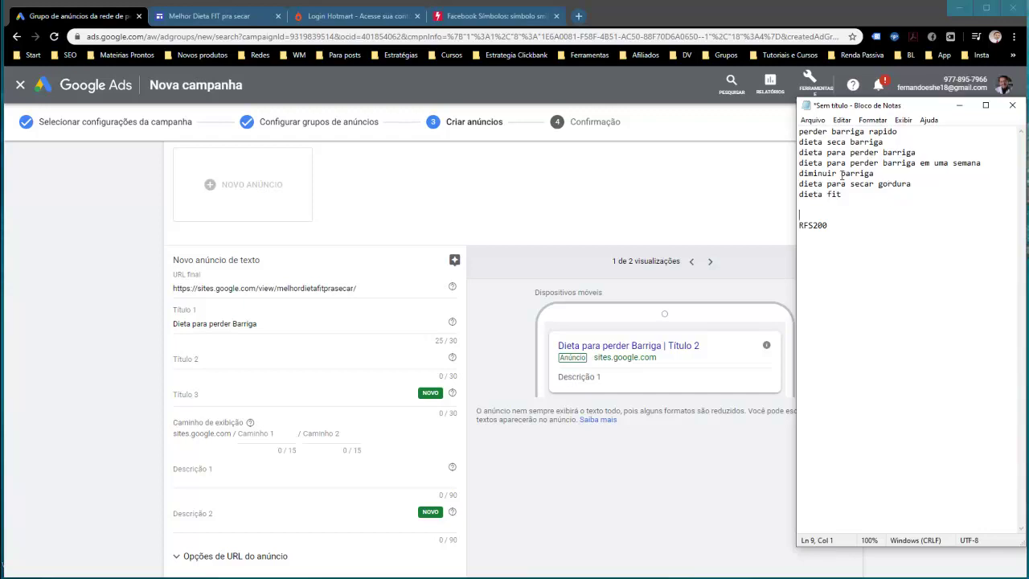
left_click(254, 360)
type("Seque em a")
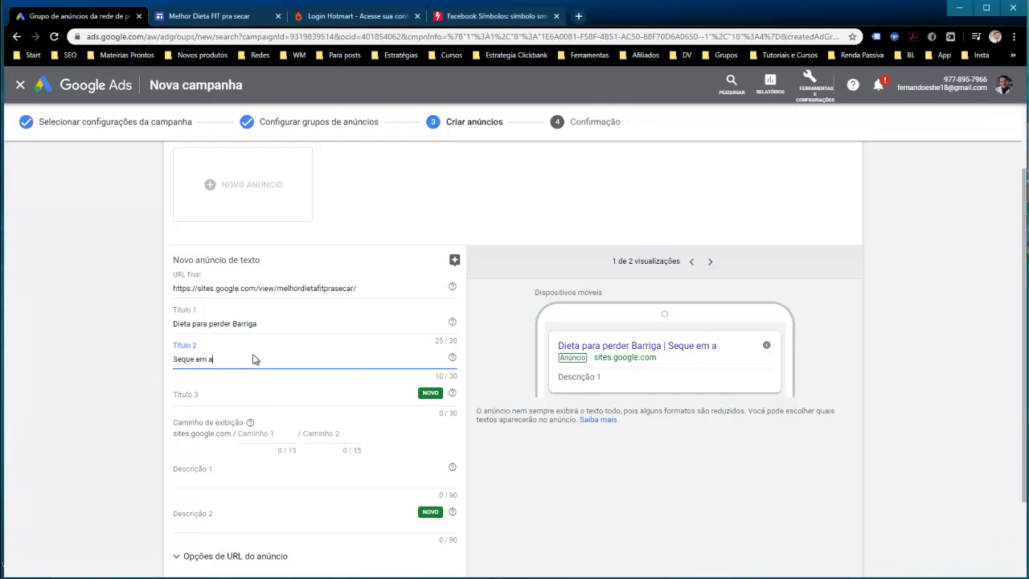
type("té 7 dias")
Step: Set the first display path to dieta-fit and move on to the empty Descrição 1 field
left_click(257, 432)
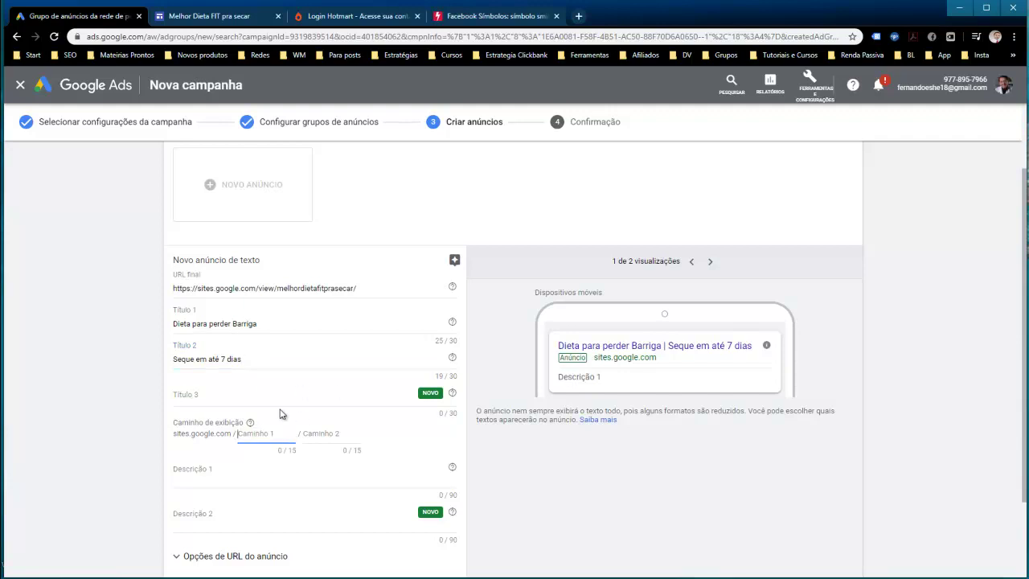
type("dieta0")
left_click_drag(266, 433, 235, 434)
left_click(281, 435)
left_click(236, 465)
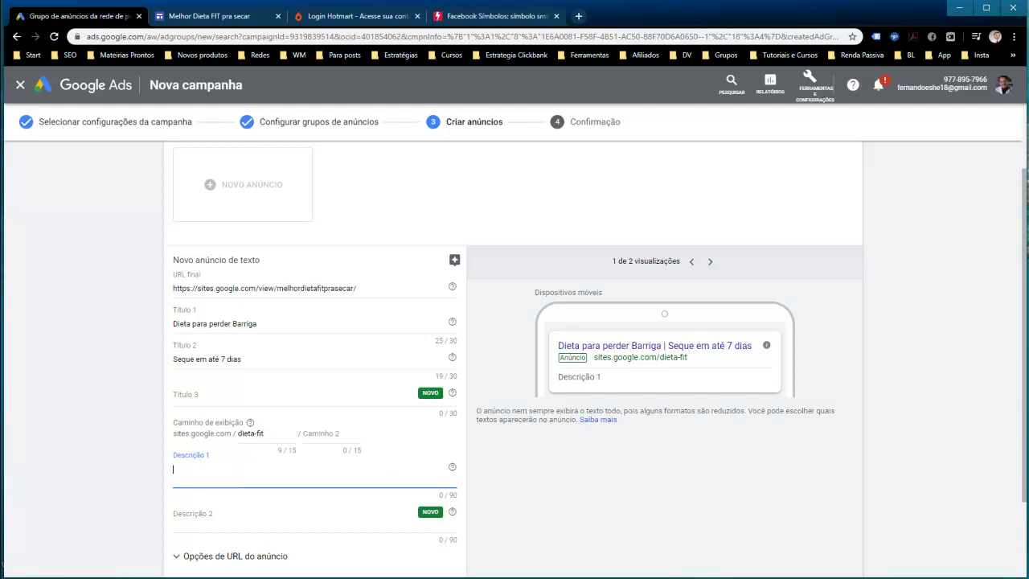
double_click(577, 376)
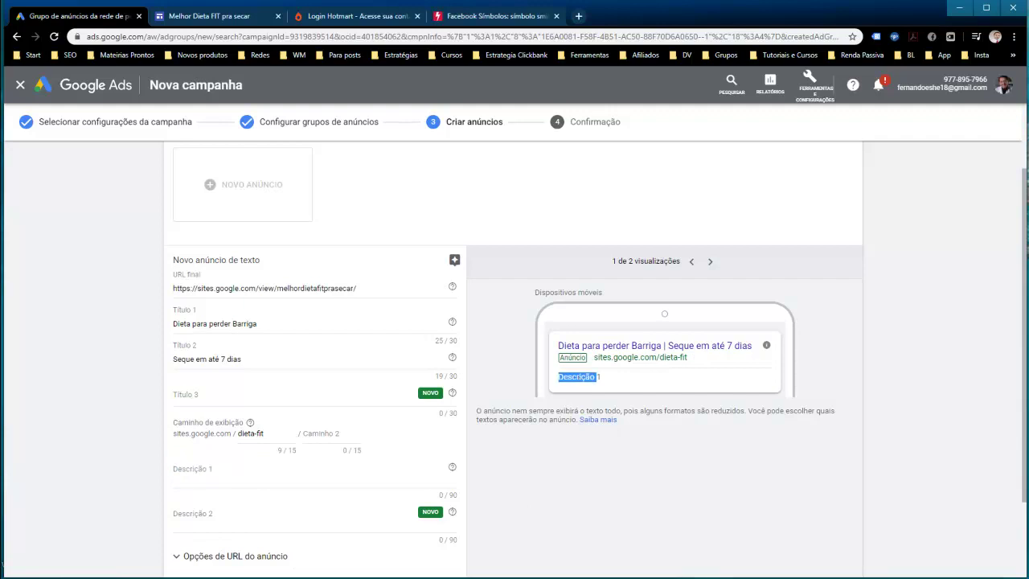
left_click(243, 475)
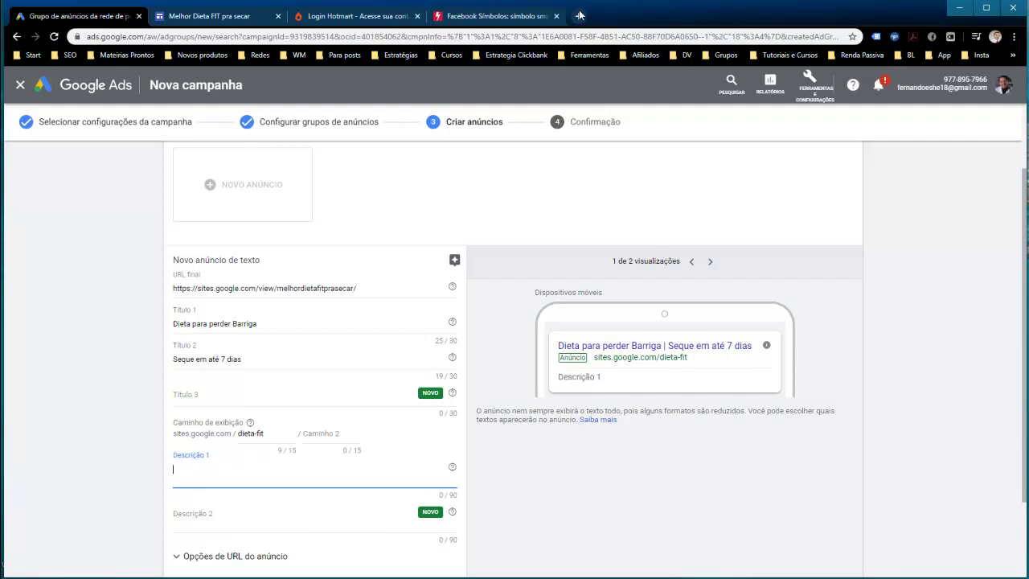
Step: Search Google in a new tab for "dieta pra secar" and look over the results
left_click(578, 16)
type("dieta pra sec")
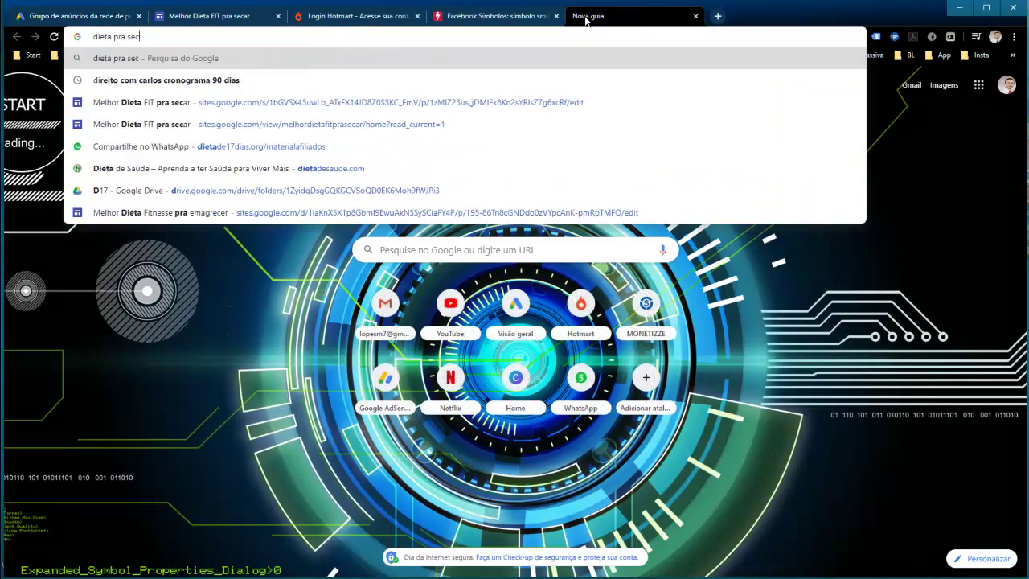
type("ar")
key("Return")
scroll(560, 152, "down", 3)
scroll(367, 156, "up", 3)
Step: Search Google for "dieta pra secar em 30 dias" to look for competitor ads
triple_click(213, 93)
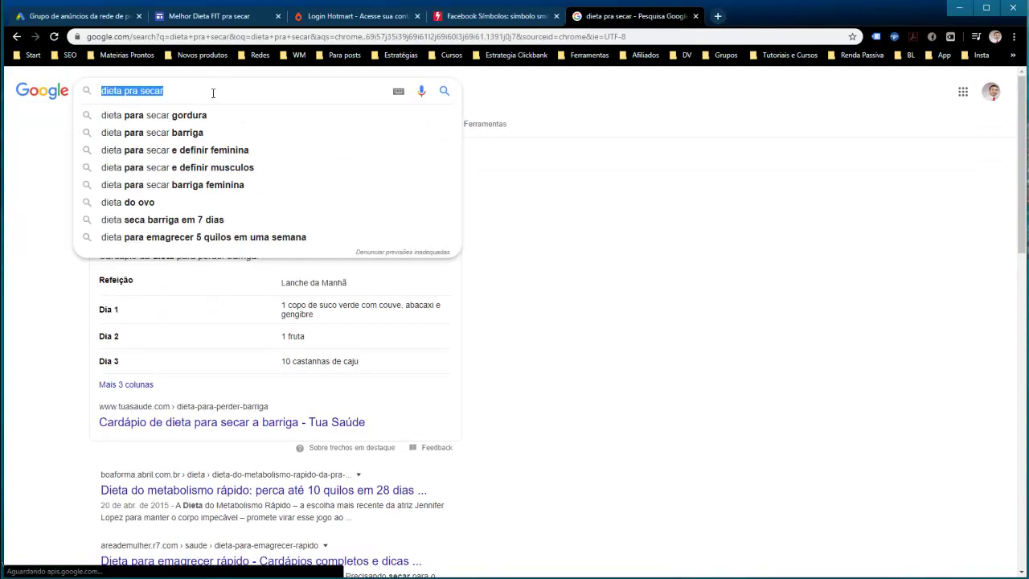
type("dieta pra secar em 3")
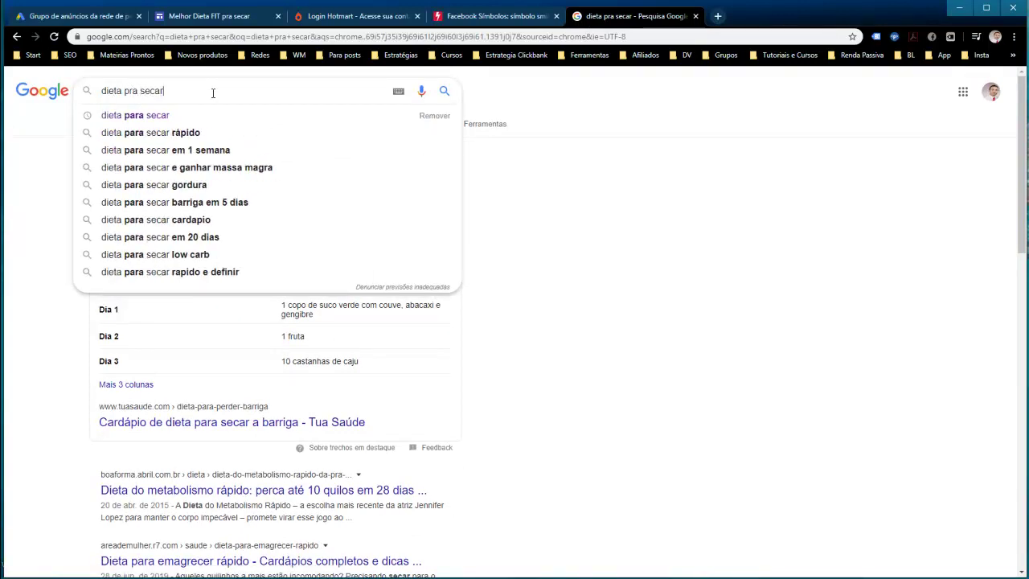
type("0 dias")
key("Return")
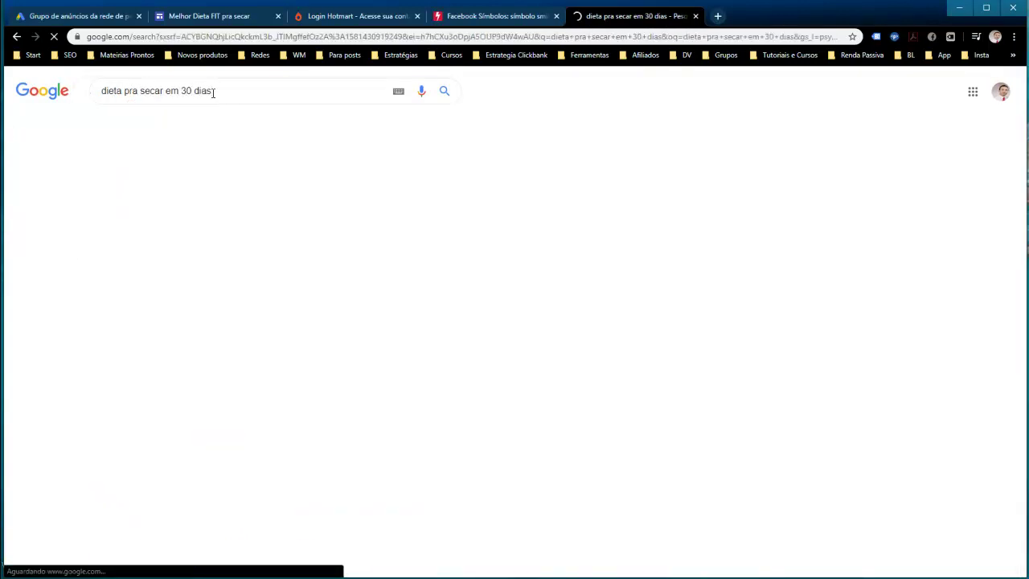
Step: Search Google for "dieta de 17 dias" to find competitor ads for reference
left_click(239, 101)
key("ctrl+a")
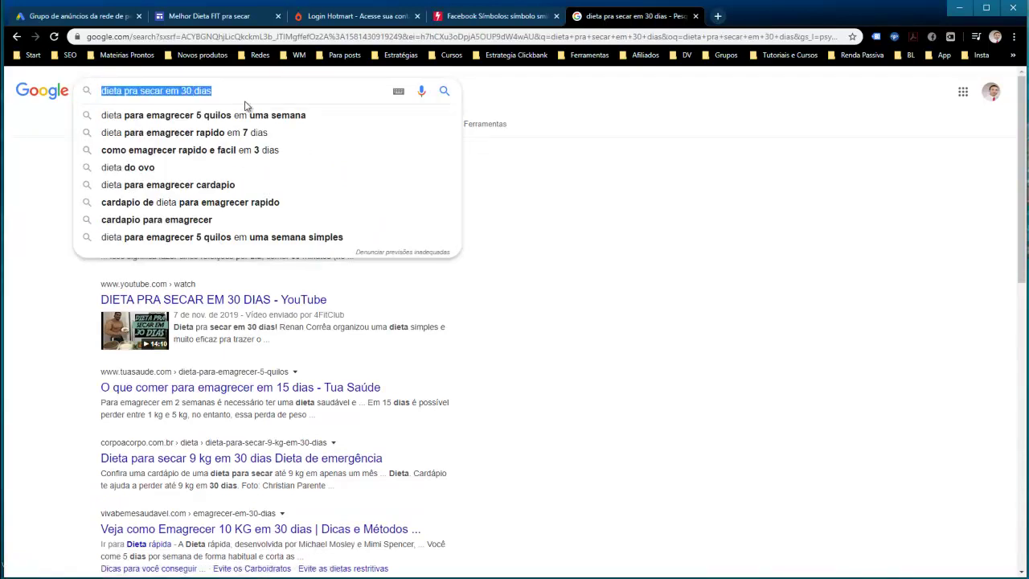
type("dieta de 17 dias")
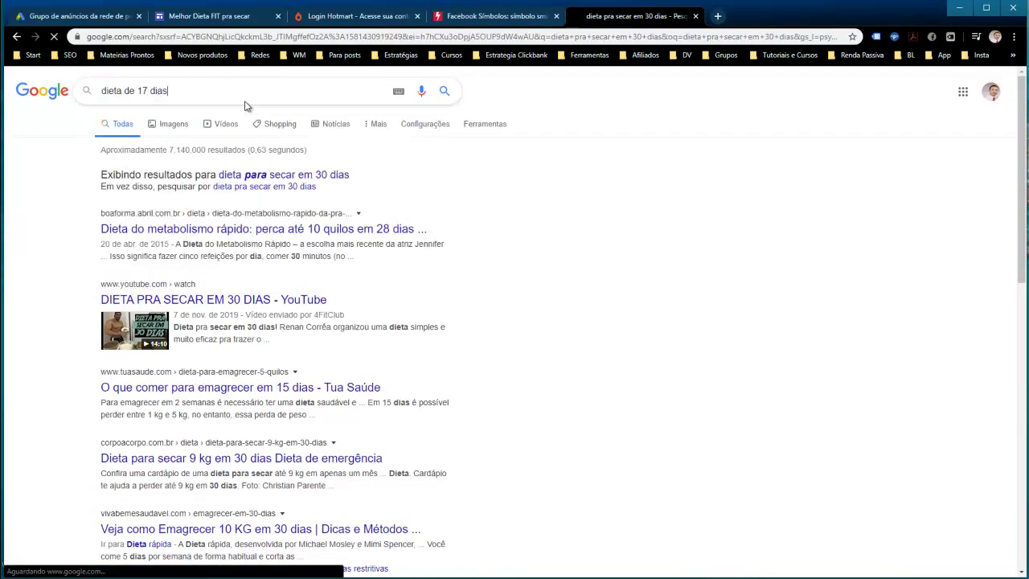
key("Return")
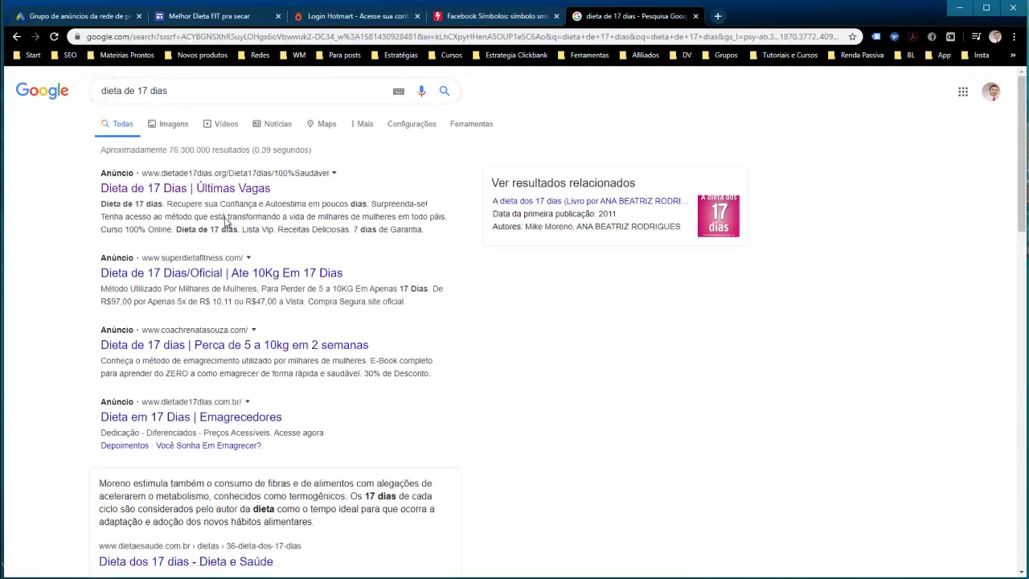
Step: Copy the description of the "Dieta de 17 Dias | Últimas Vagas" ad into the keyword note, replacing the RFS200 line
triple_click(272, 246)
left_click_drag(424, 230, 168, 204)
key("ctrl+c")
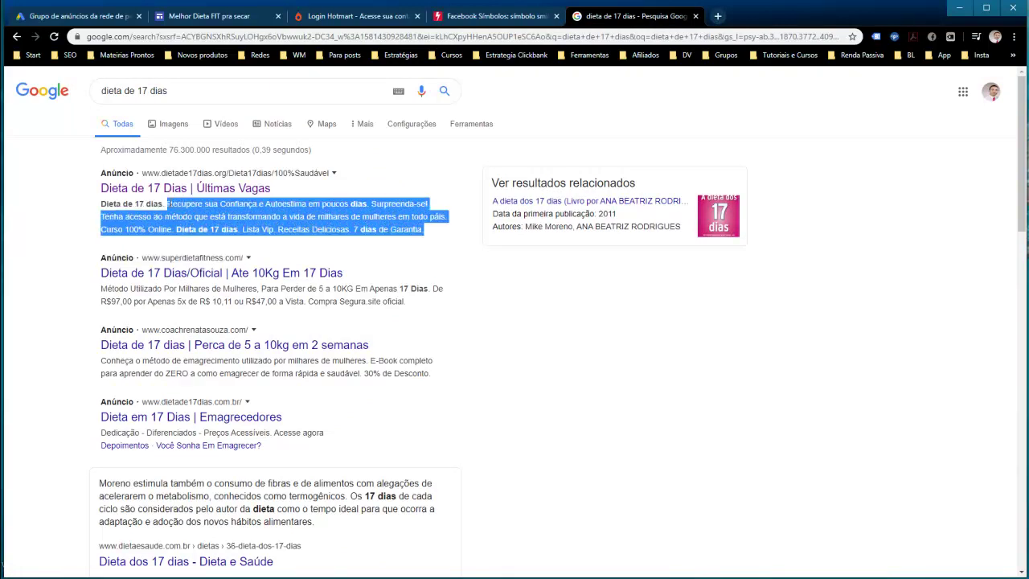
left_click(523, 572)
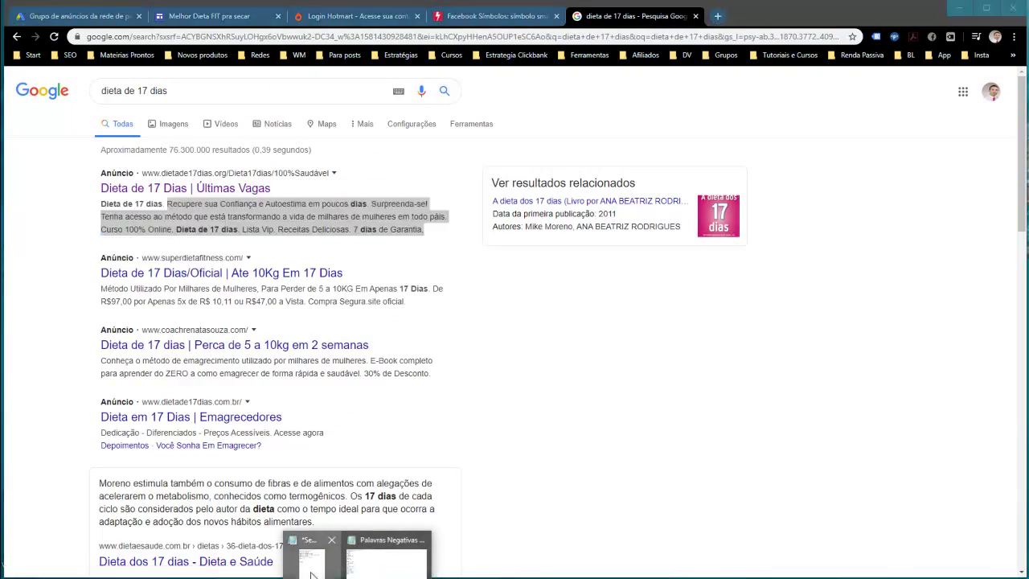
left_click(547, 555)
key("Down")
key("shift+End")
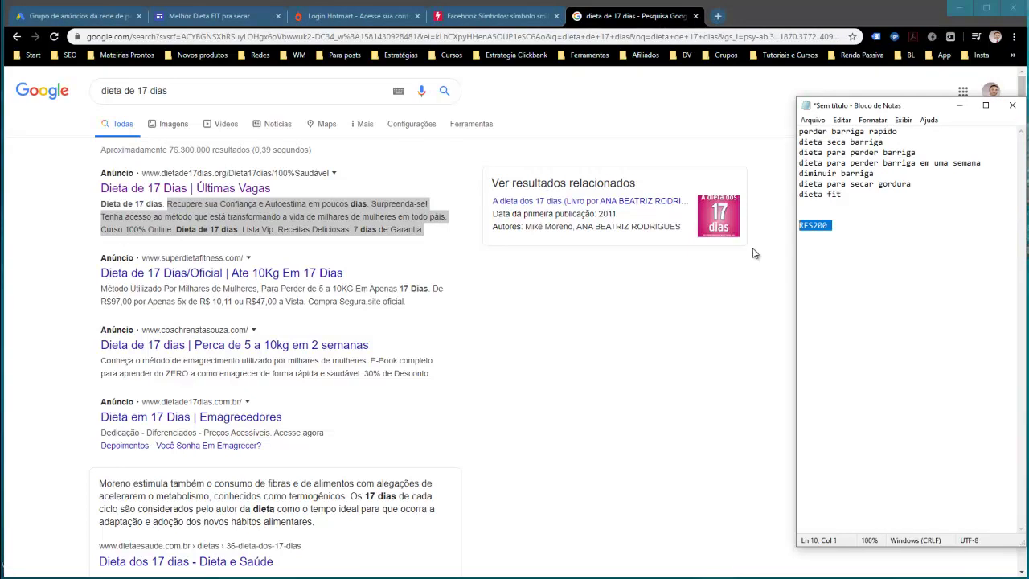
key("ctrl+v")
key("Return")
key("Return")
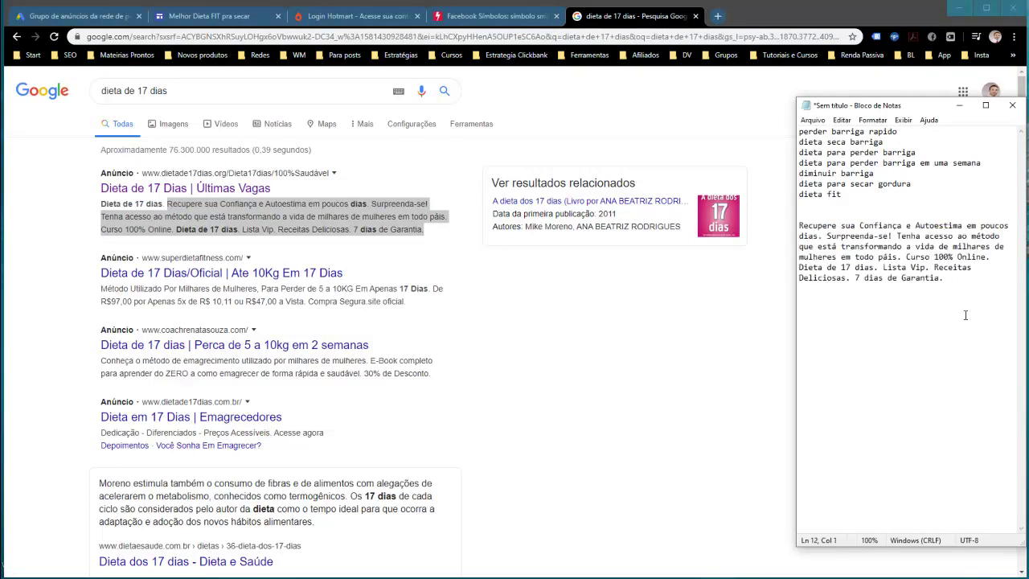
Step: Write "Melhor Dieta para Recuperar sua Confiança e Autoestima." in the note below the copied ad text
type("Melhor dieta para recuperar ")
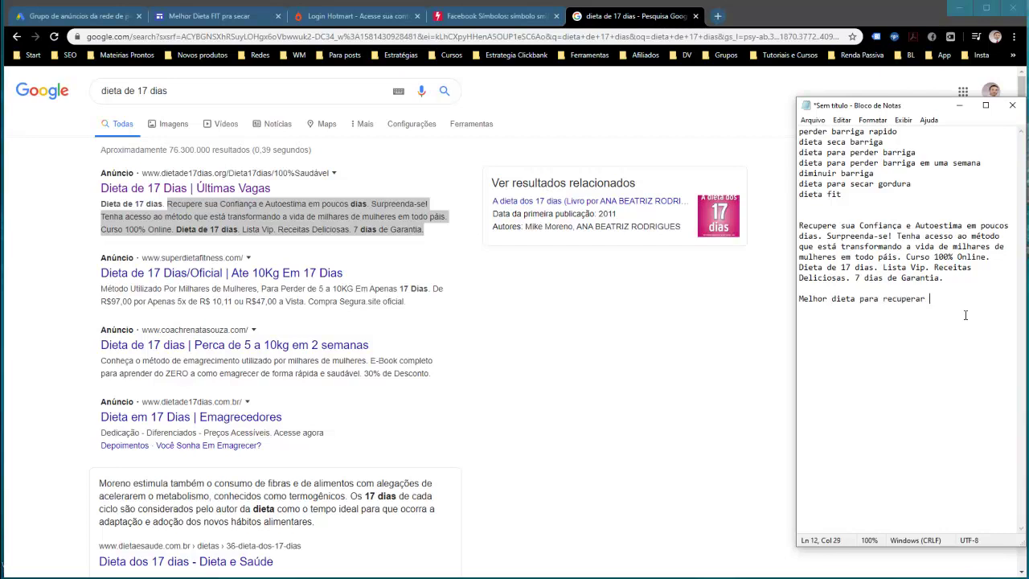
type("sua confiança e auto")
key("BackSpace")
type("estima")
key("Delete")
type("A")
left_click(832, 298)
key("Delete")
type("D")
key("Delete")
type("R")
key("BackSpace")
Step: Extend the drafted description in the note with "Seque a barriguinha em até 7 dias."
type("Ceque a barrigui")
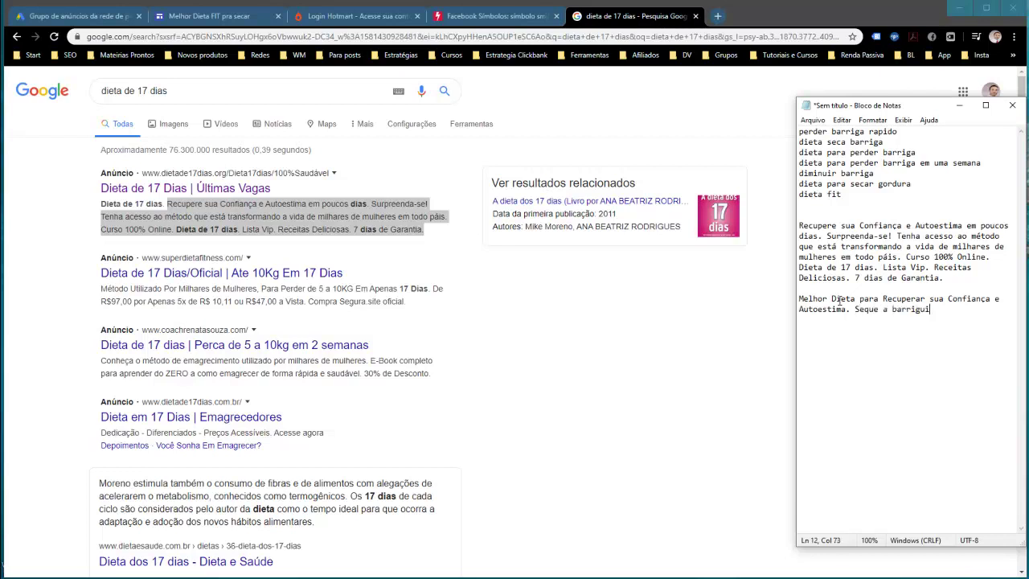
type("nha emm")
key("BackSpace")
key("BackSpace")
type("ataté 7 dias.")
Step: Copy the drafted two-sentence description from the note into the ad's Descrição 1 and move on to Descrição 2
left_click_drag(801, 295, 1011, 312)
key("ctrl+c")
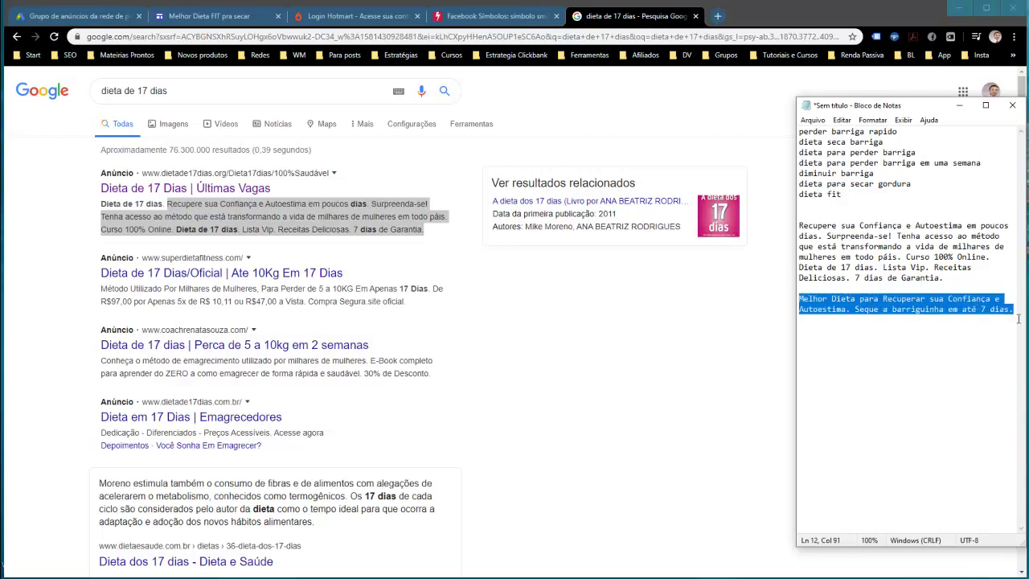
left_click(97, 18)
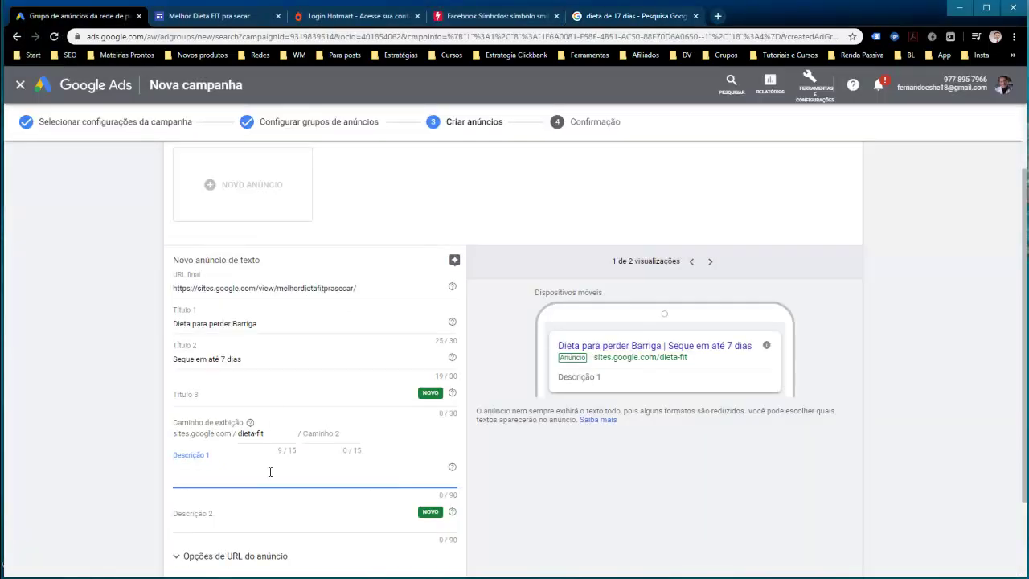
key("ctrl+v")
left_click(308, 514)
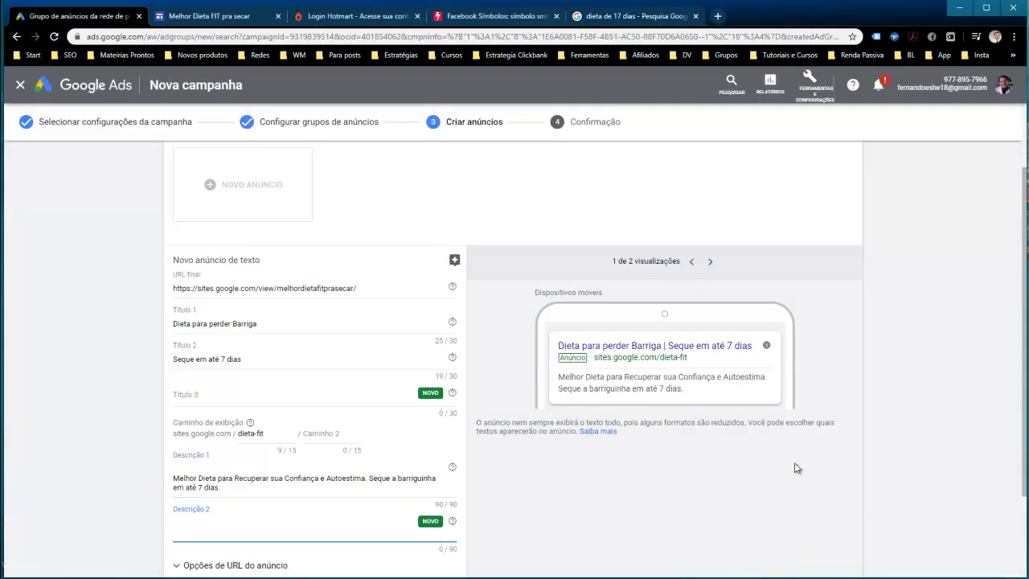
Step: Draft a second description in the note reading "Mais de 3.000 mulheres ajudadas. Lista VIP. Receitas Deliciosas"
left_click(396, 550)
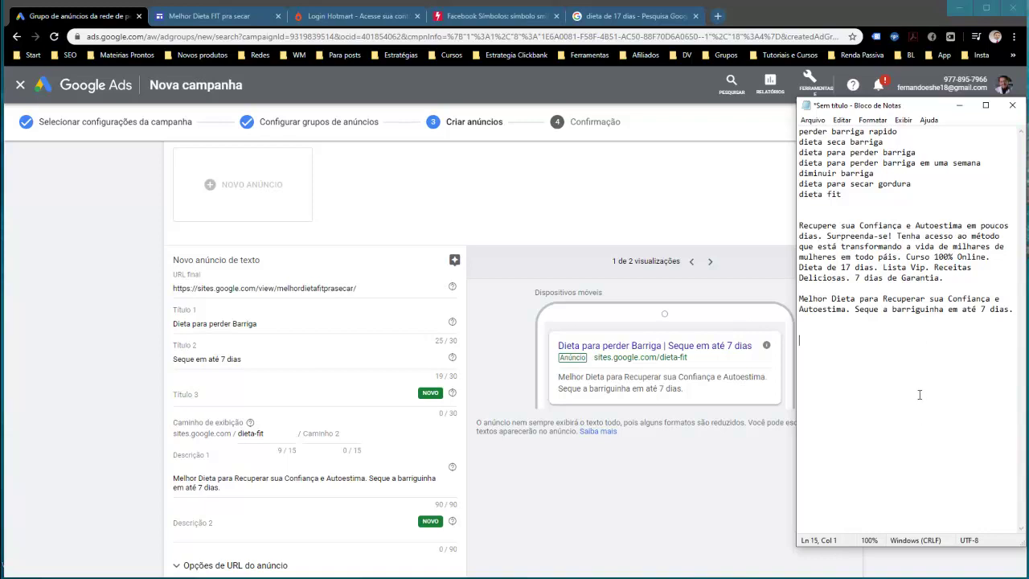
type("Mais de 3.000")
type("lheres")
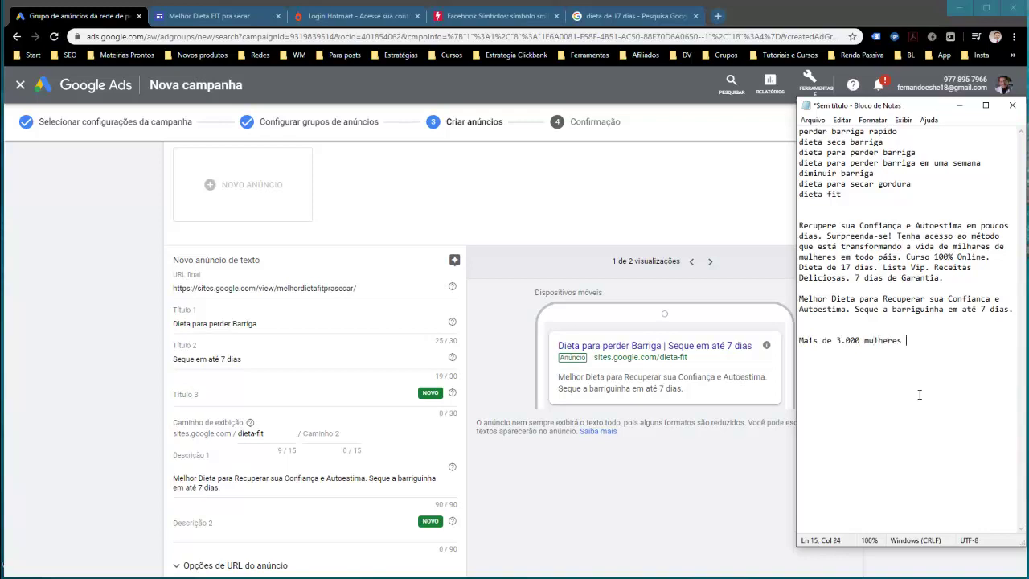
type(" ajudadas. Lista VIP. Receita")
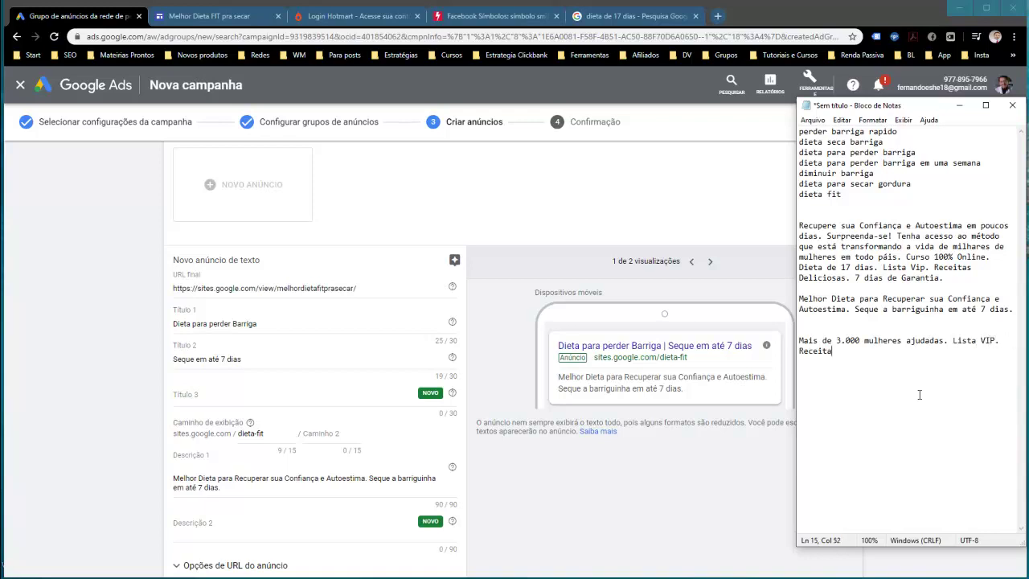
type("s Deliciosas")
Step: Append "7 dias de Garantia." from the copied competitor text to the second description draft in the note
left_click_drag(855, 278, 946, 278)
key("ctrl+c")
left_click(909, 351)
key("ctrl+v")
key("Return")
Step: Copy the second description draft from the note into the ad's Descrição 2 and review the ad preview
left_click_drag(926, 358, 799, 340)
key("ctrl+c")
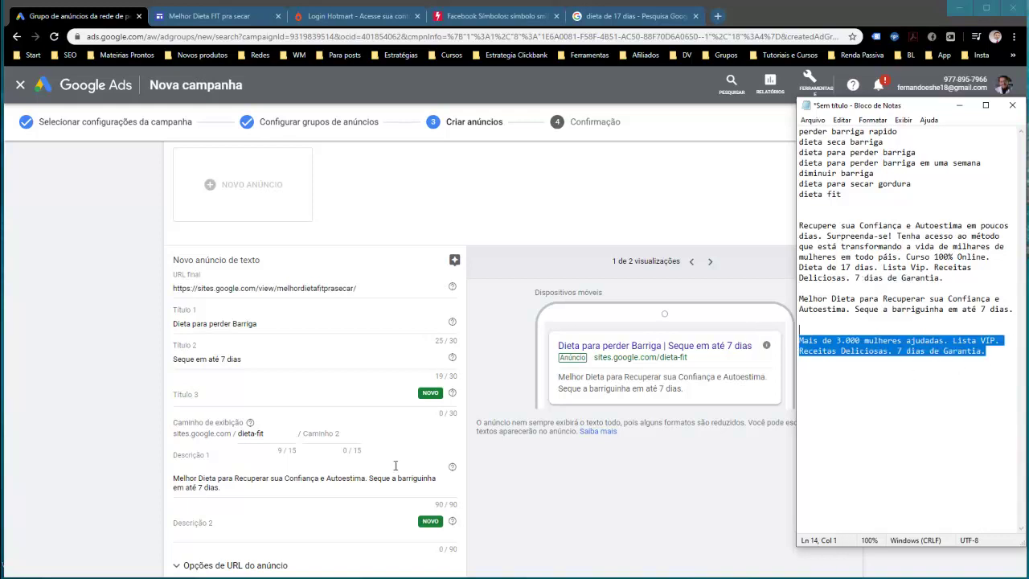
left_click(199, 524)
key("ctrl+v")
scroll(179, 324, "down", 2)
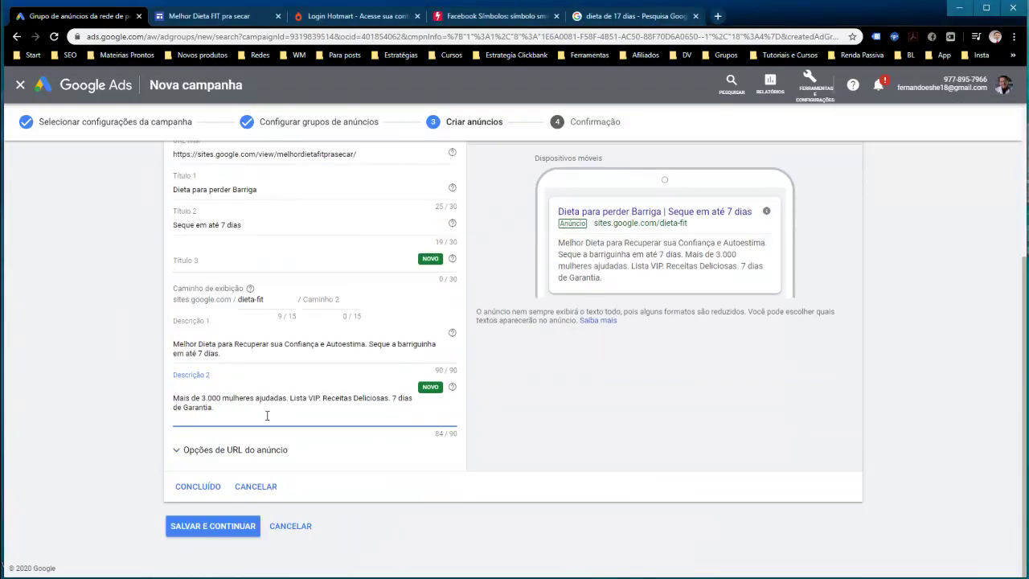
scroll(273, 439, "up", 2)
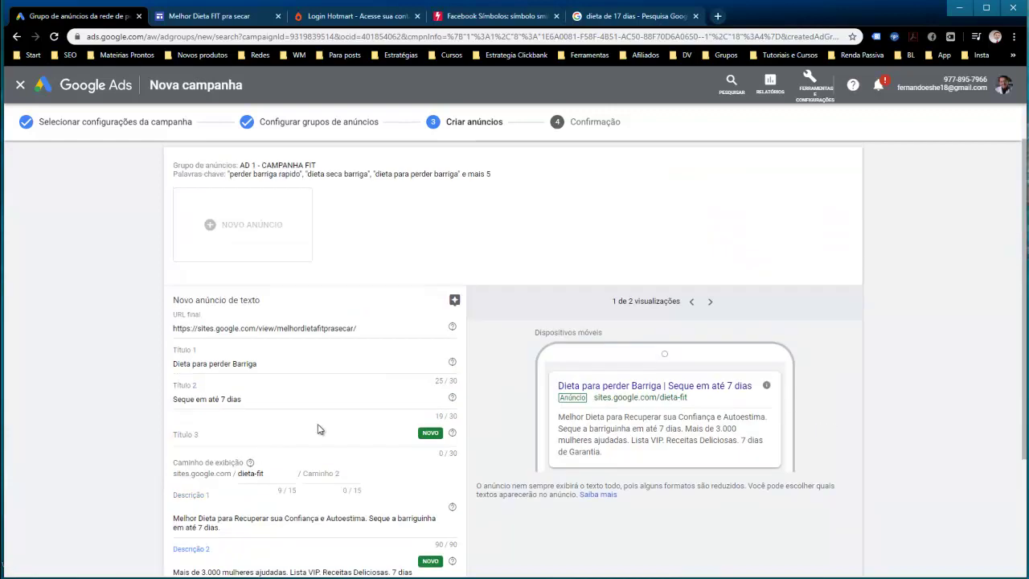
scroll(337, 411, "down", 1)
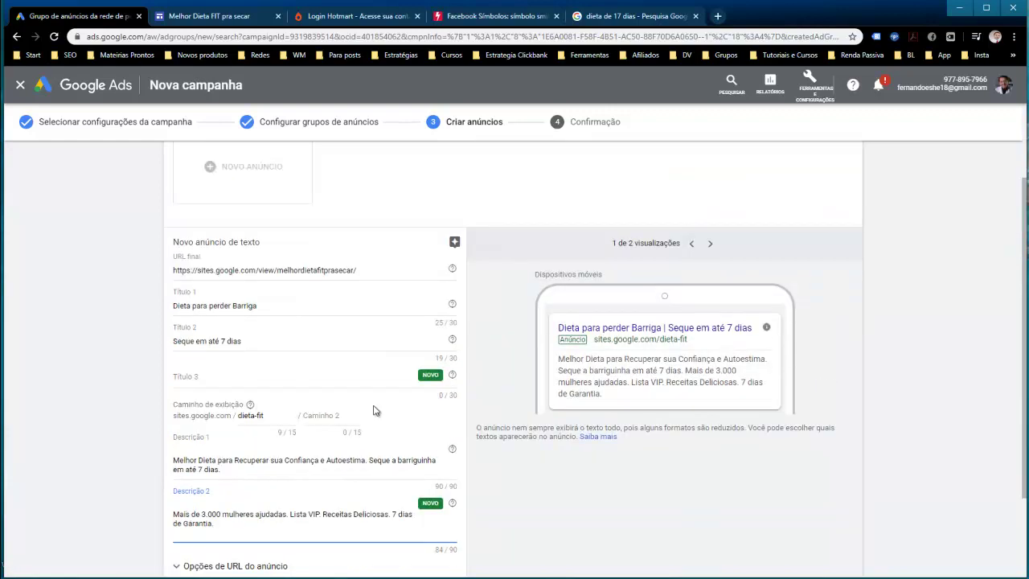
Step: Try out placeholder text in the ad's Título 3 and clear the field again
left_click(250, 372)
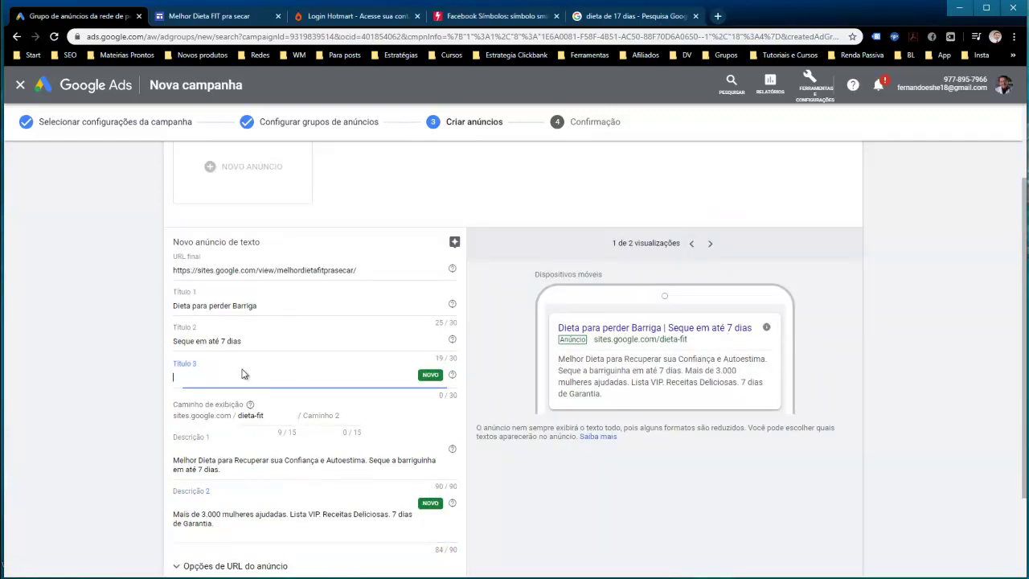
type("teteste")
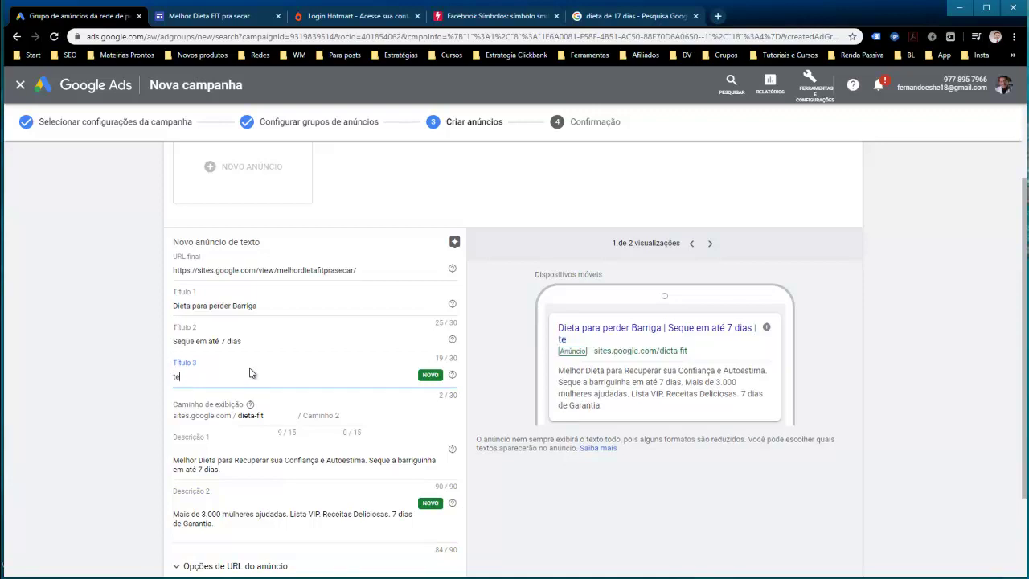
key("BackSpace")
key("BackSpace")
key("BackSpace")
key("BackSpace")
key("BackSpace")
key("BackSpace")
key("BackSpace")
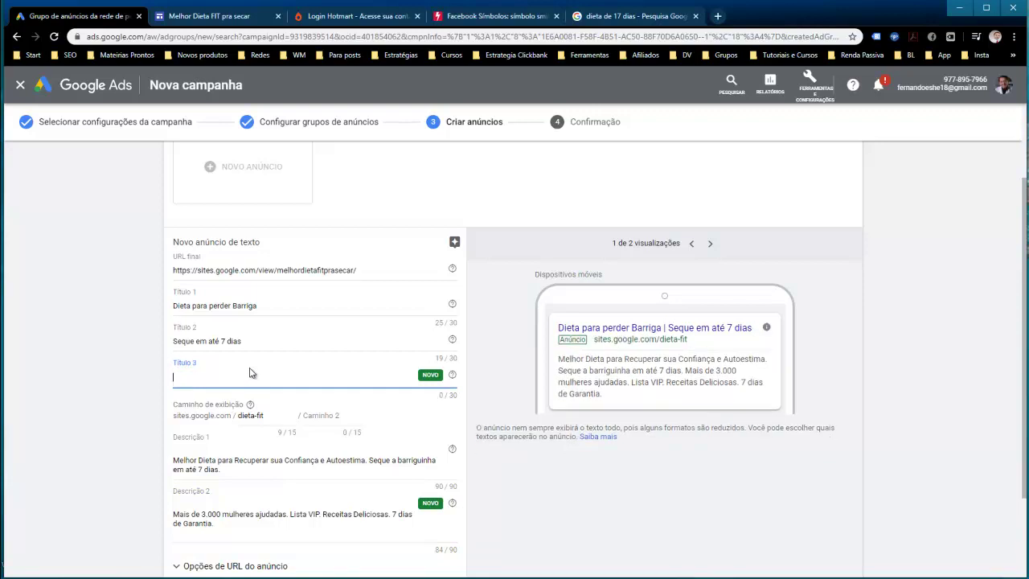
Step: Finish the first text ad and duplicate it within the ad group
scroll(340, 395, "down", 2)
left_click(201, 488)
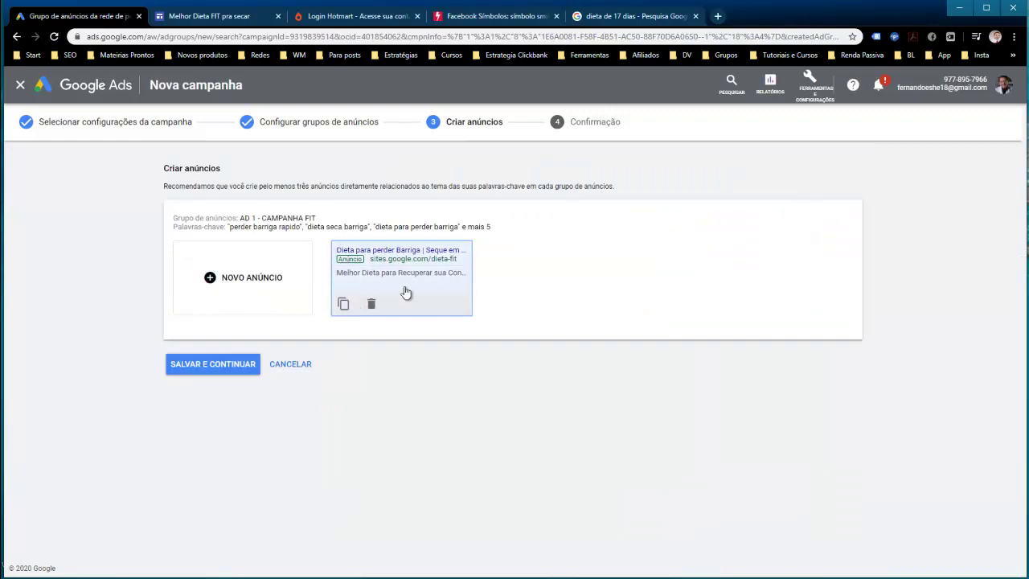
left_click(343, 305)
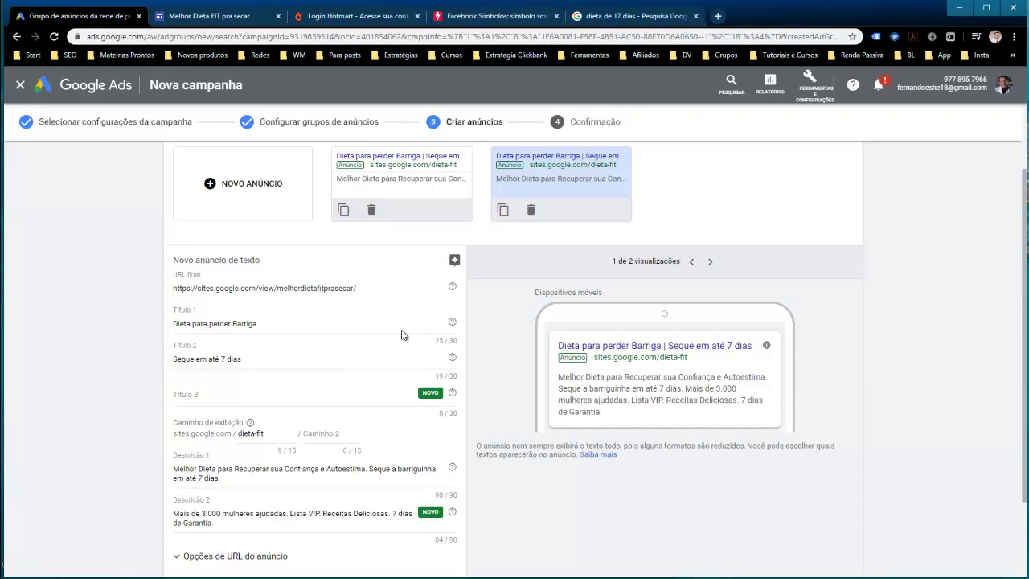
Step: Replace Título 2 of the duplicated ad with "Apenas R$ 28,00"
left_click(266, 324)
left_click_drag(266, 324, 192, 346)
left_click(305, 359)
key("ctrl+a")
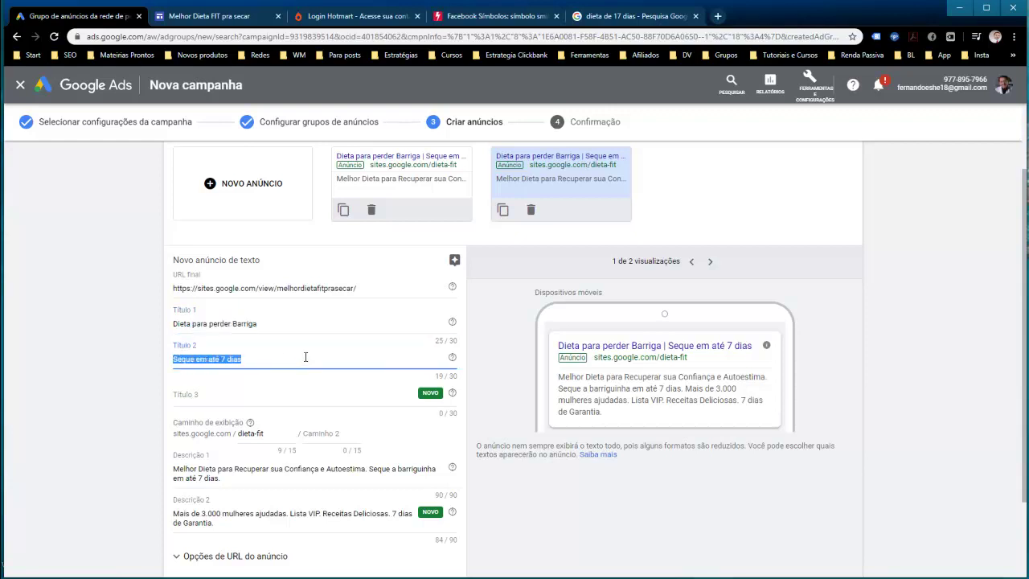
triple_click(274, 360)
type("Apenas ")
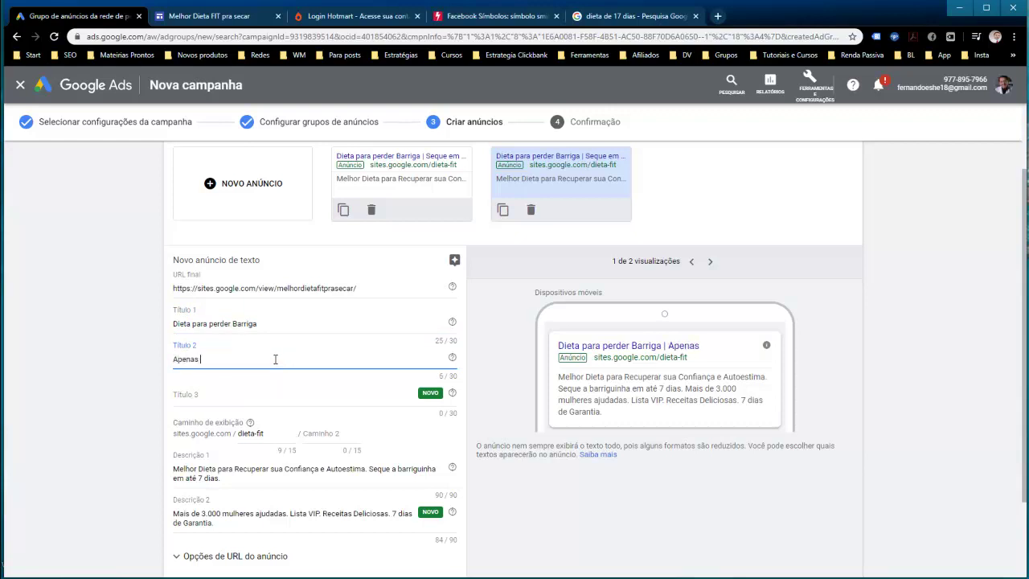
type("R$ 28,0")
Step: Try "Site Oficial" as Título 2 and "Desconto de 40%" as Título 3 in the duplicated ad
triple_click(262, 364)
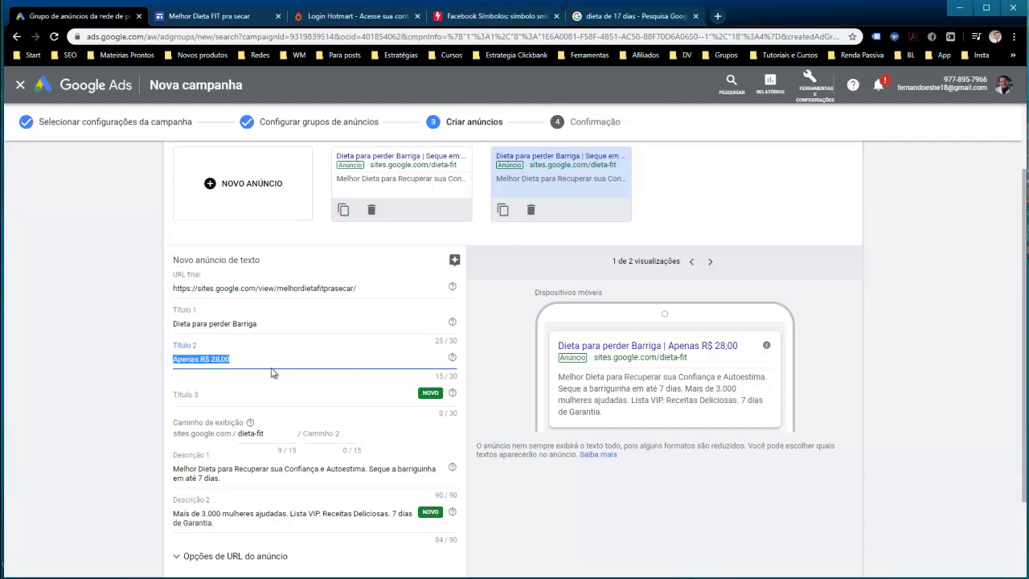
type("Site Oficial")
left_click(229, 392)
type("Desconto de 40%")
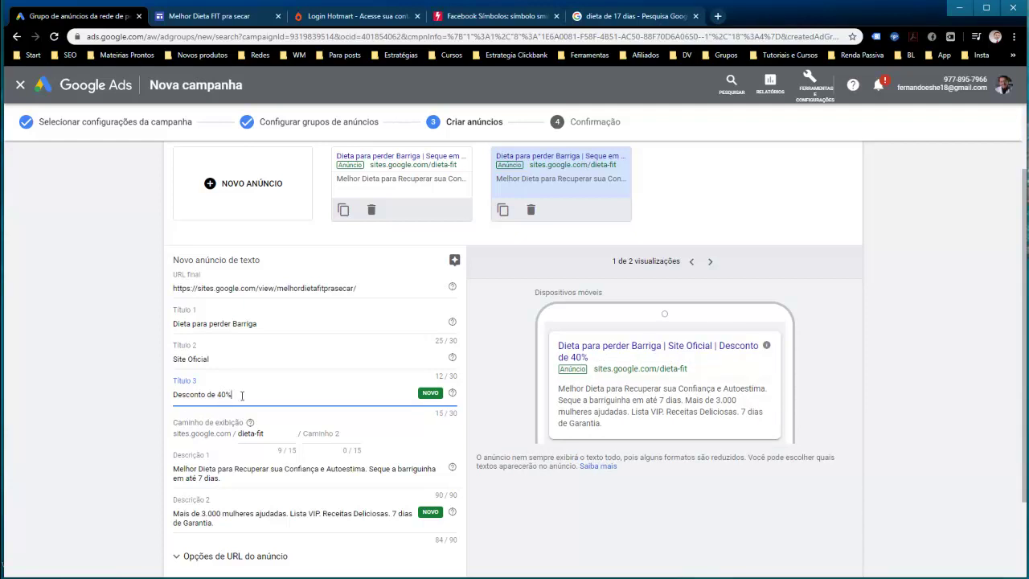
Step: Clear Título 3 of the duplicated ad and set its Título 2 back to "Apenas R$ 28,00"
left_click_drag(238, 396, 178, 395)
key("BackSpace")
key("BackSpace")
left_click_drag(213, 359, 137, 354)
key("BackSpace")
type("Apenas R$ 28,00")
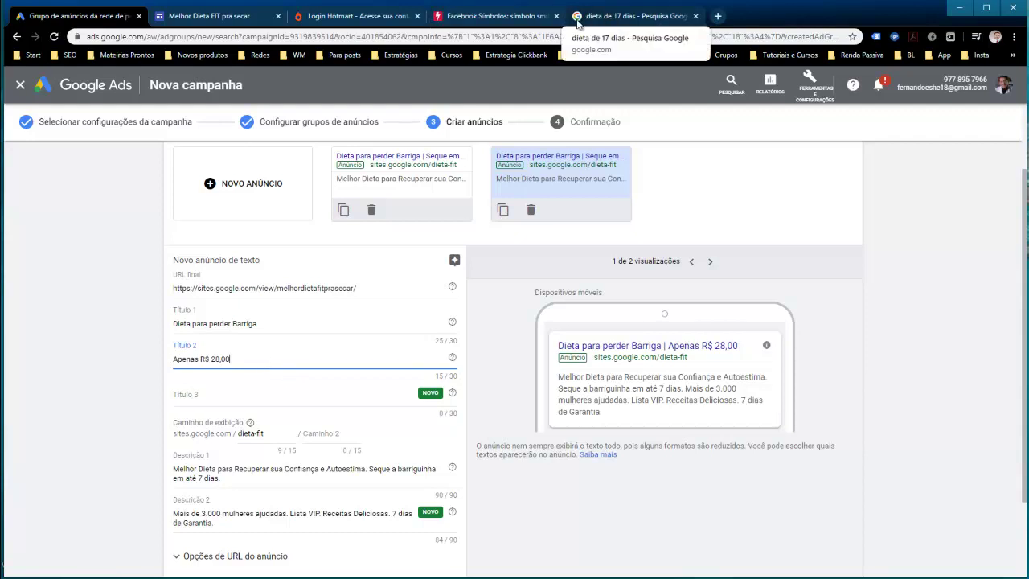
Step: Examine the headline wording of the competitor ads in the Google results and return to the duplicated ad
left_click(609, 14)
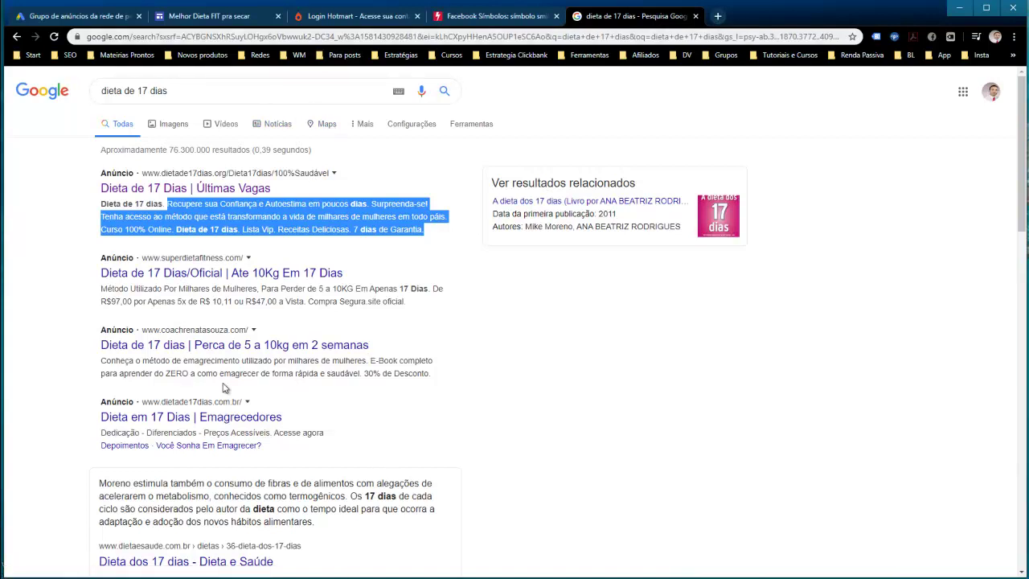
left_click(374, 348)
left_click_drag(374, 348, 194, 345)
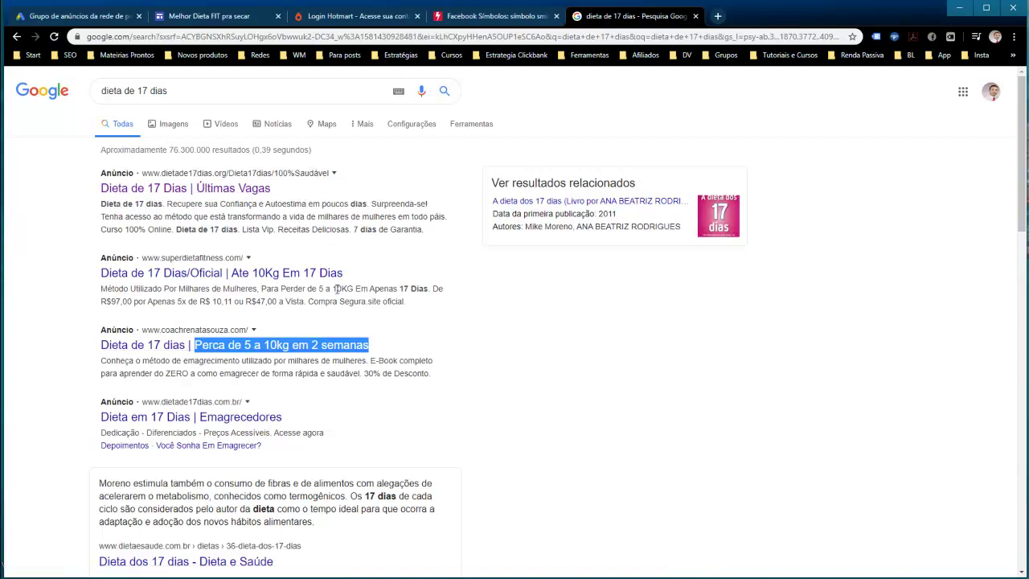
left_click(198, 23)
left_click(103, 14)
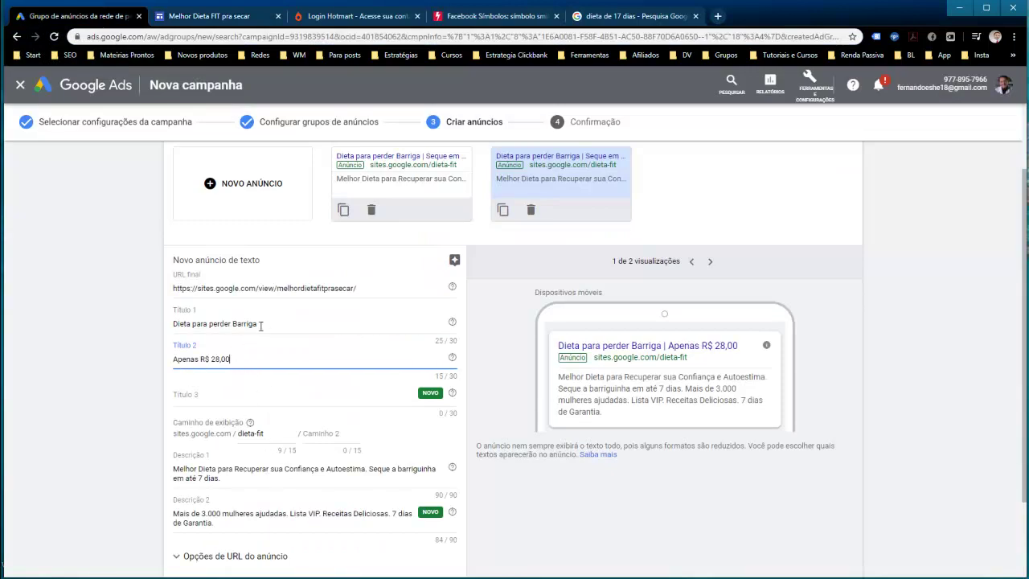
Step: Copy the "Conheça o método de emagrecimento..." description from the coachrenatasouza.com search ad and paste it over Descrição 1 of the duplicated ad
left_click_drag(271, 358, 109, 351)
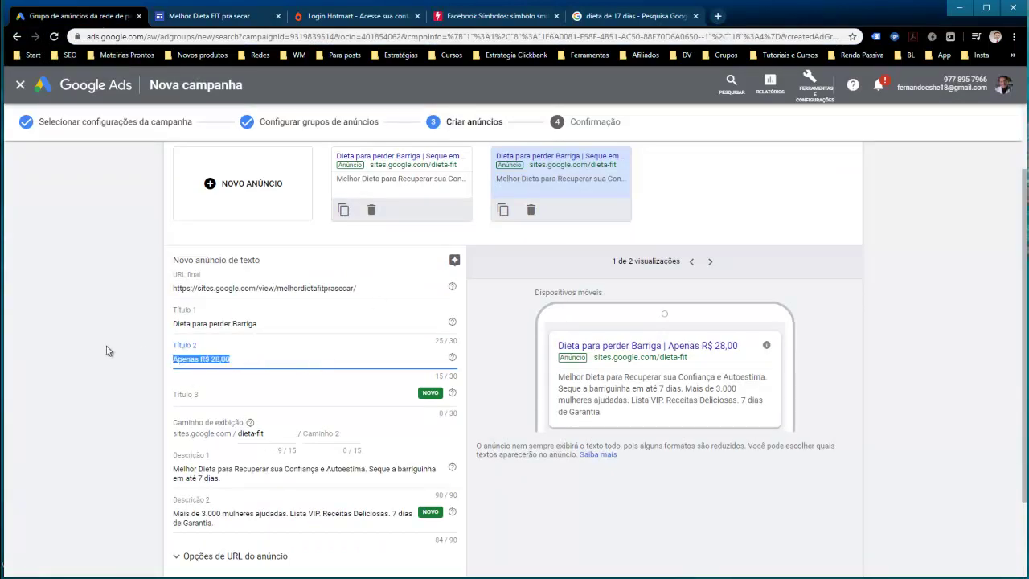
left_click(231, 476)
left_click(635, 16)
scroll(337, 386, "down", 3)
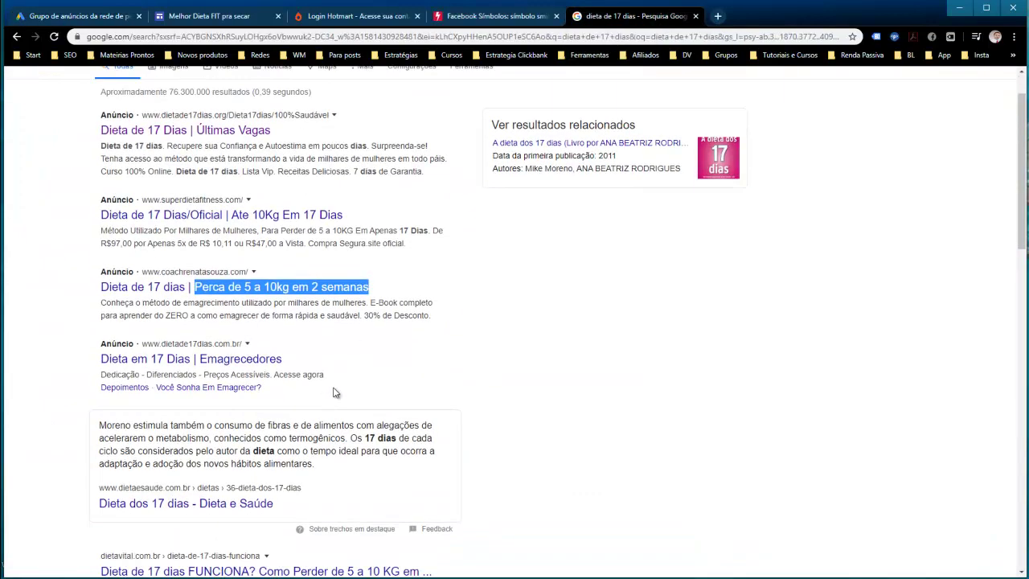
left_click_drag(101, 304, 450, 316)
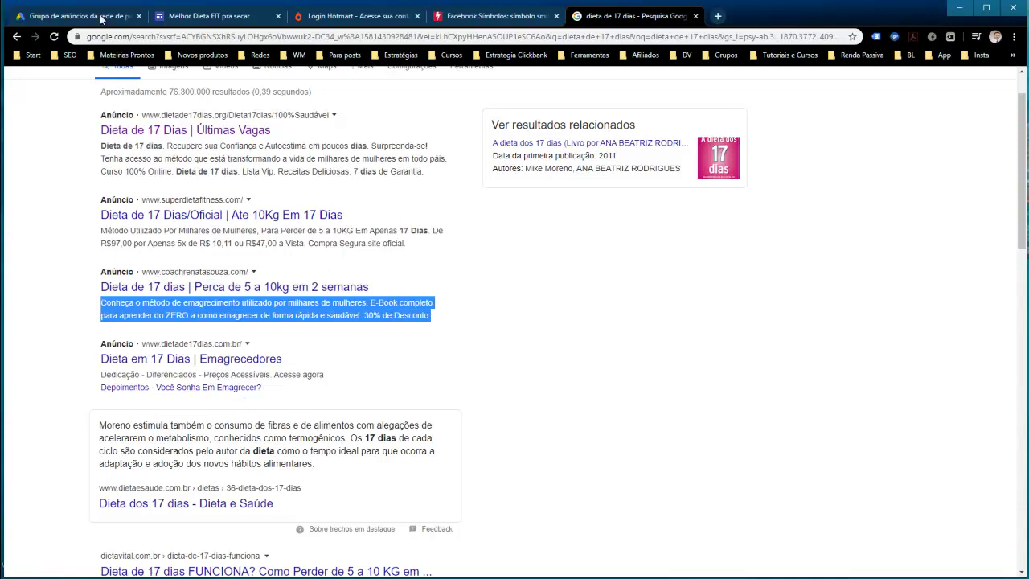
left_click(77, 16)
scroll(227, 400, "down", 1)
left_click_drag(222, 420, 174, 411)
key("ctrl+v")
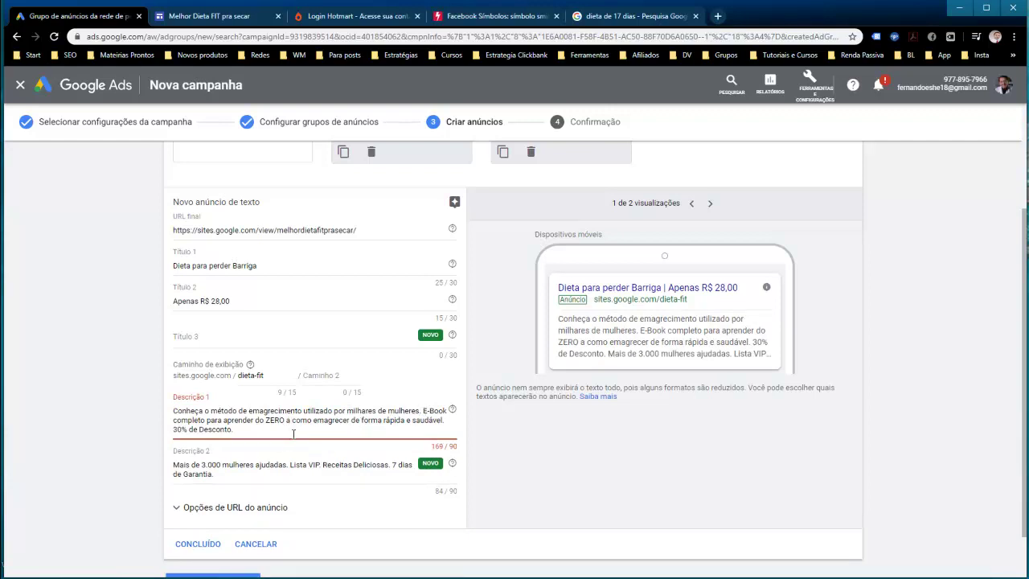
Step: Move the text from "E-Book completo" through "30% de Desconto." out of Descrição 1 into Descrição 2, replacing its existing text
left_click_drag(425, 410, 434, 433)
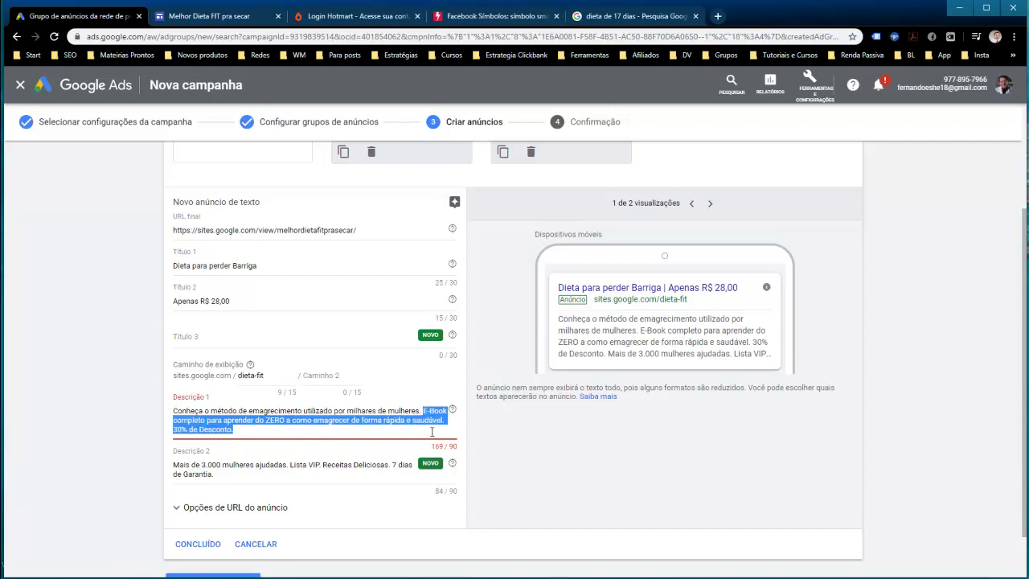
key("BackSpace")
left_click(230, 469)
key("ctrl+a")
key("ctrl+v")
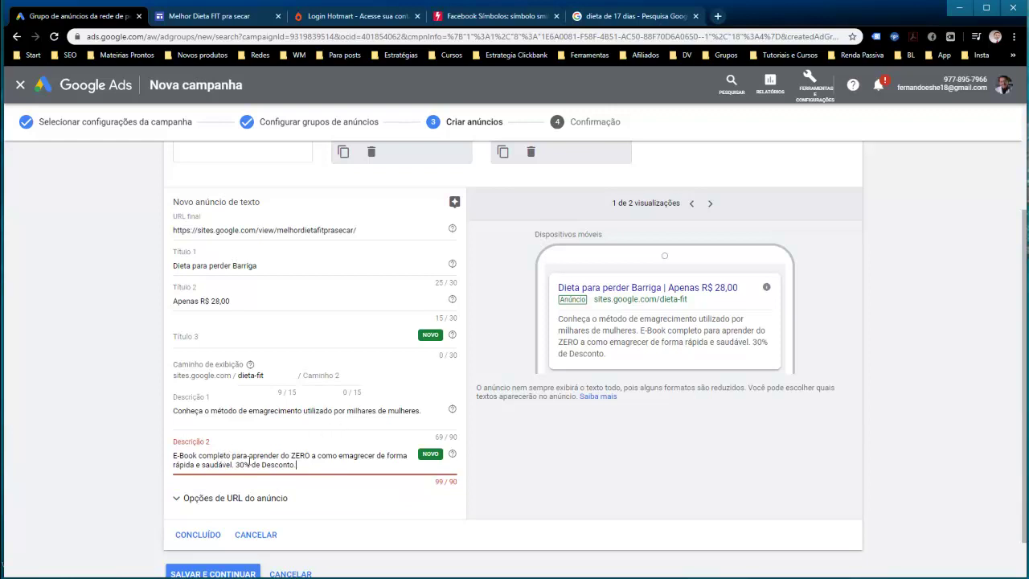
Step: Replace "E-Book" with "Material" at the start of Descrição 2
left_click_drag(179, 456, 198, 456)
key("BackSpace")
key("BackSpace")
key("BackSpace")
type("Material")
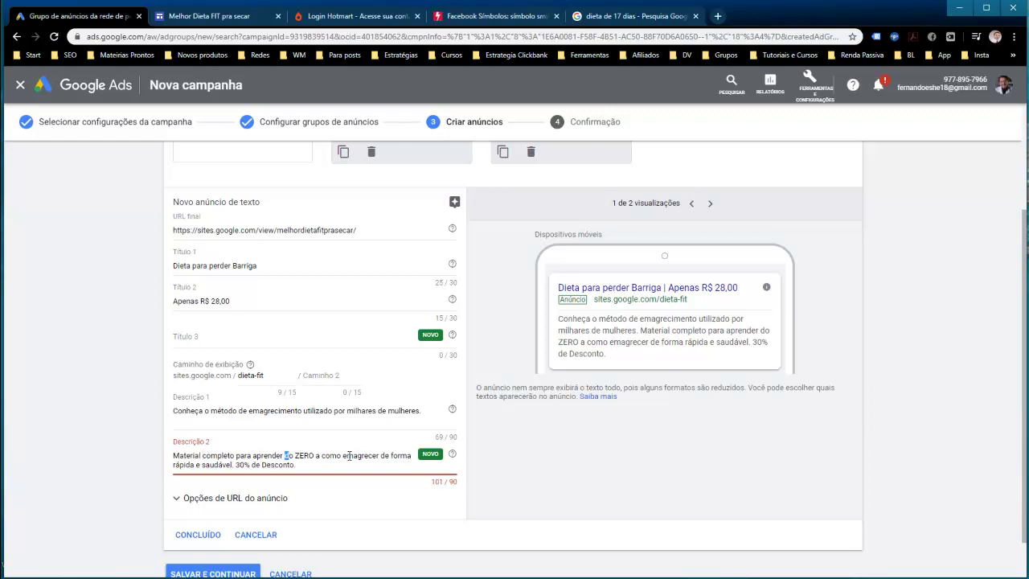
Step: Shorten Descrição 2 by removing "aprender do ZERO a como" so it reads "Material completo para emagrecer de forma rápida e saudável"
left_click_drag(343, 456, 285, 456)
key("BackSpace")
key("BackSpace")
key("BackSpace")
key("BackSpace")
key("BackSpace")
key("BackSpace")
key("BackSpace")
key("BackSpace")
key("BackSpace")
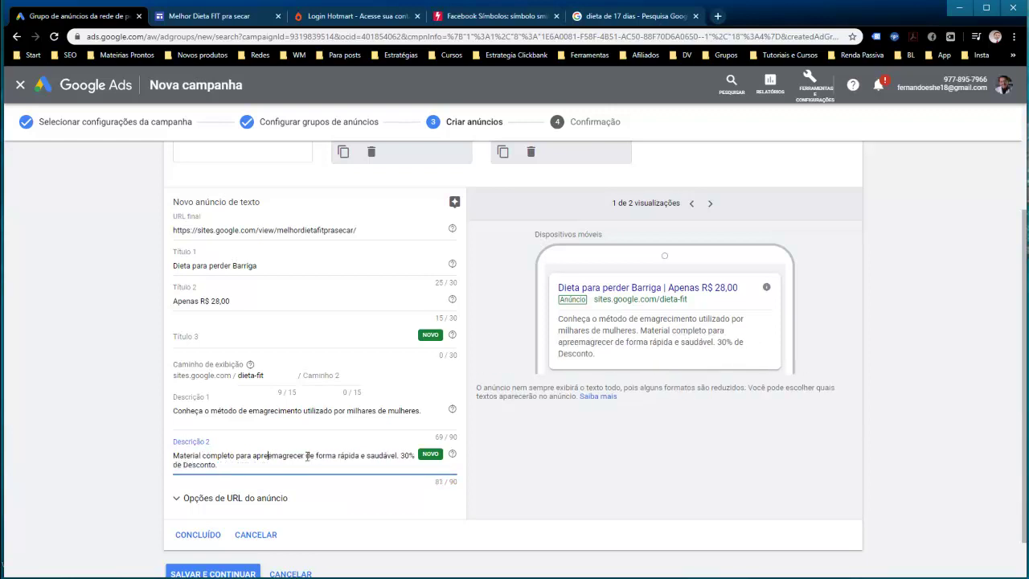
key("BackSpace")
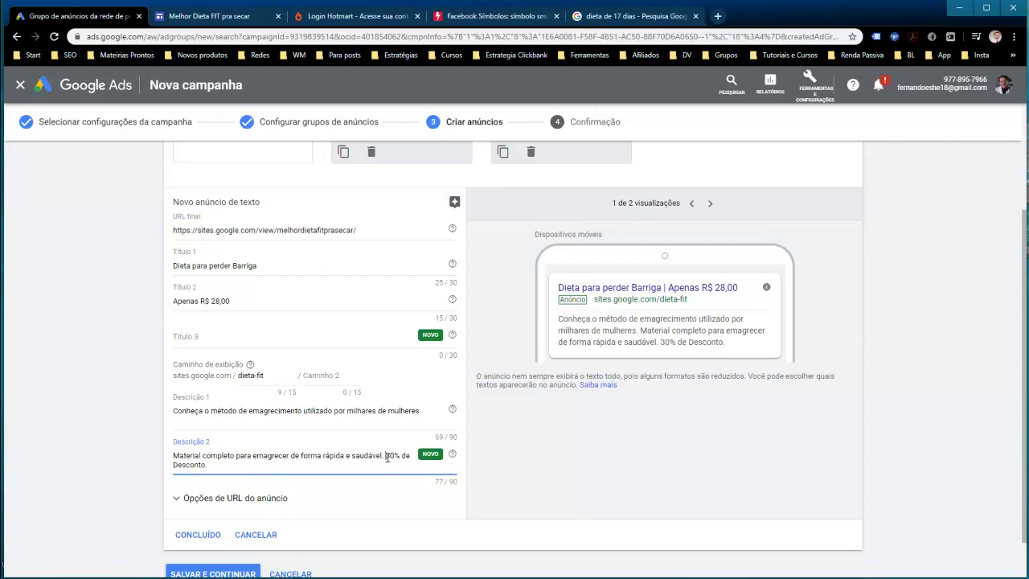
Step: Set the discount percentage in Descrição 2 to 15%
left_click_drag(386, 456, 395, 458)
type("15")
left_click(550, 465)
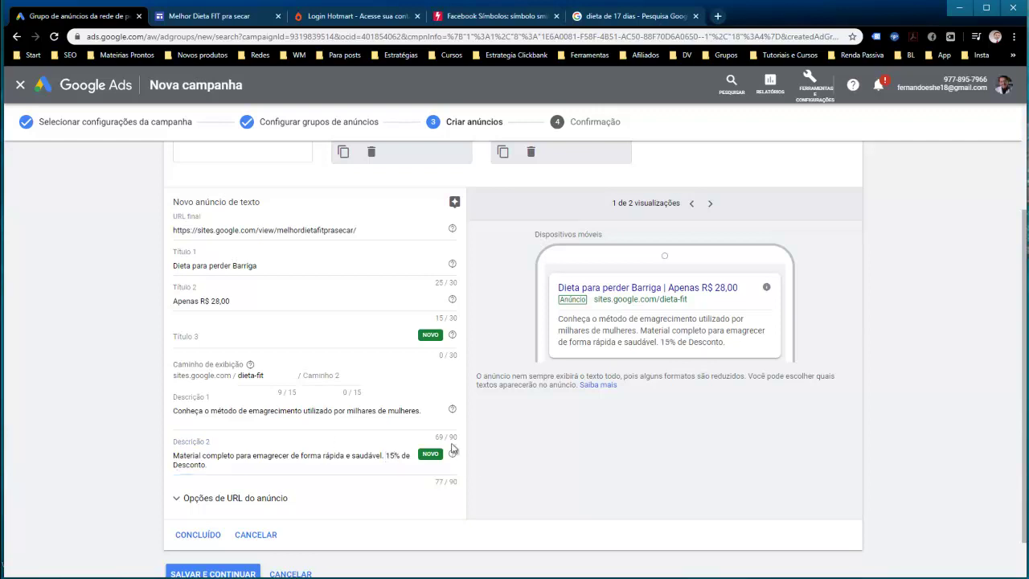
Step: Finish the duplicated ad, save the campaign's ads and continue to the completed campaign
scroll(193, 467, "down", 1)
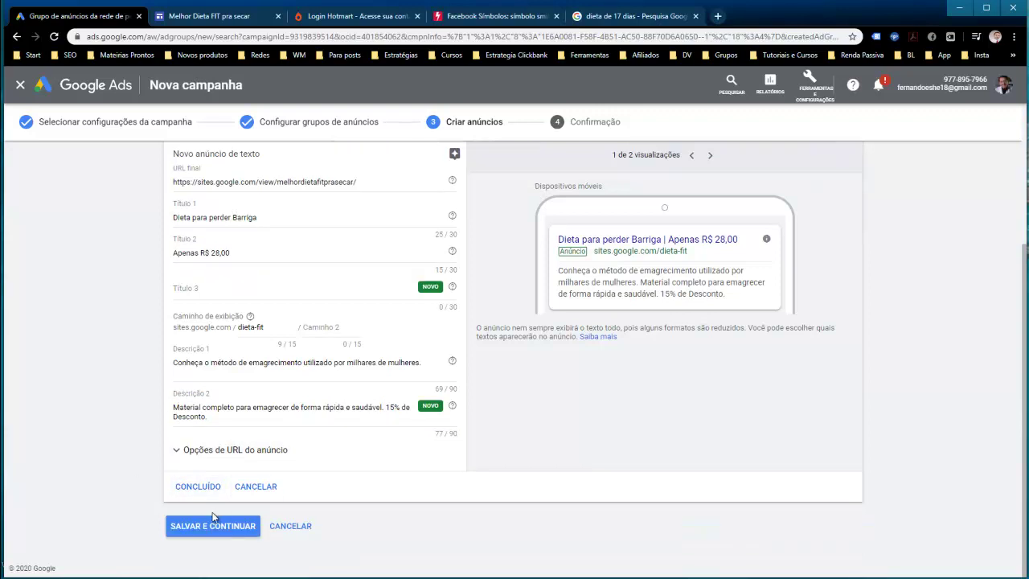
left_click(198, 486)
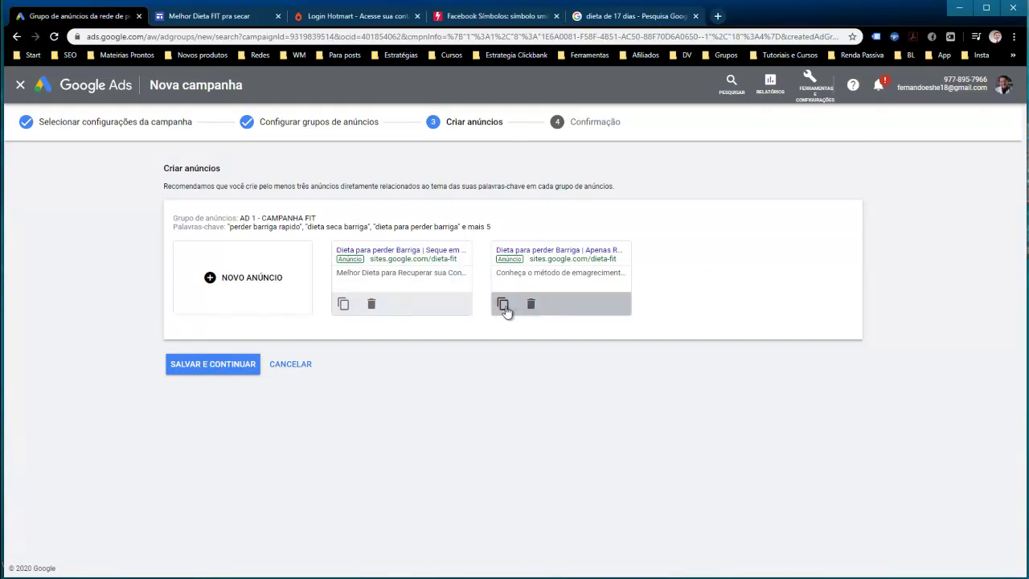
left_click(233, 366)
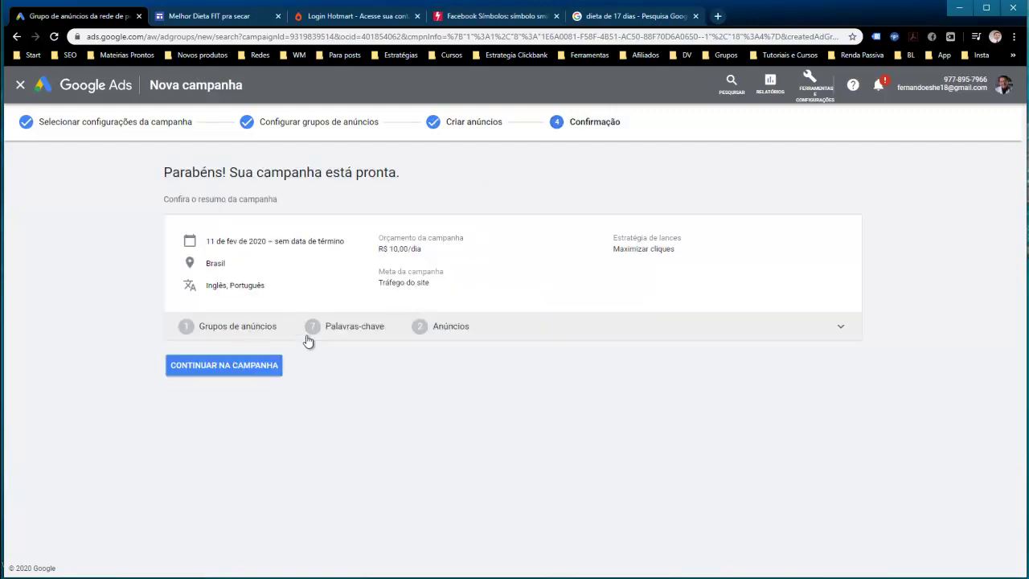
left_click(226, 366)
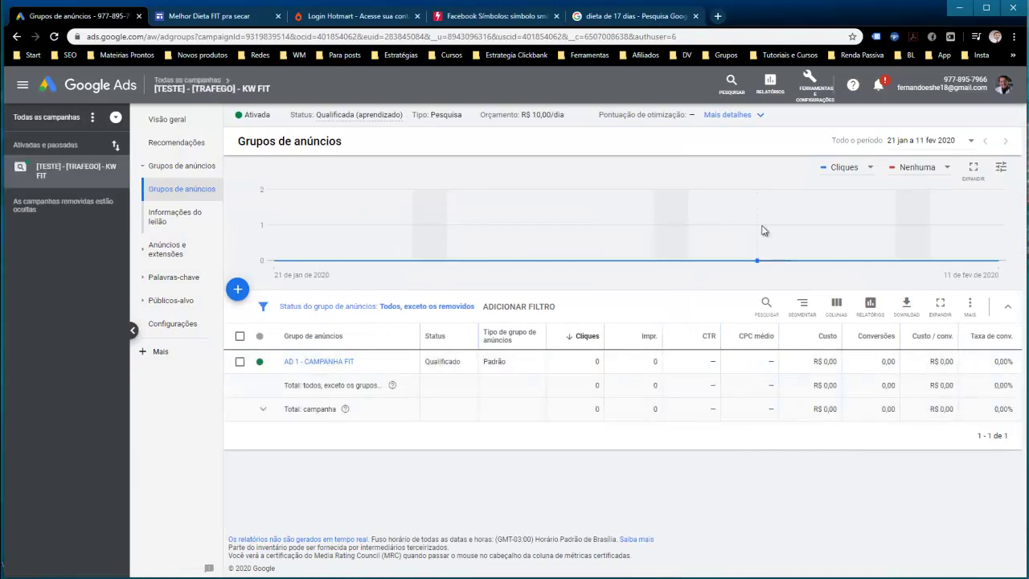
Step: Dismiss the notification about the campaign having no ad groups and close the notifications
left_click(881, 89)
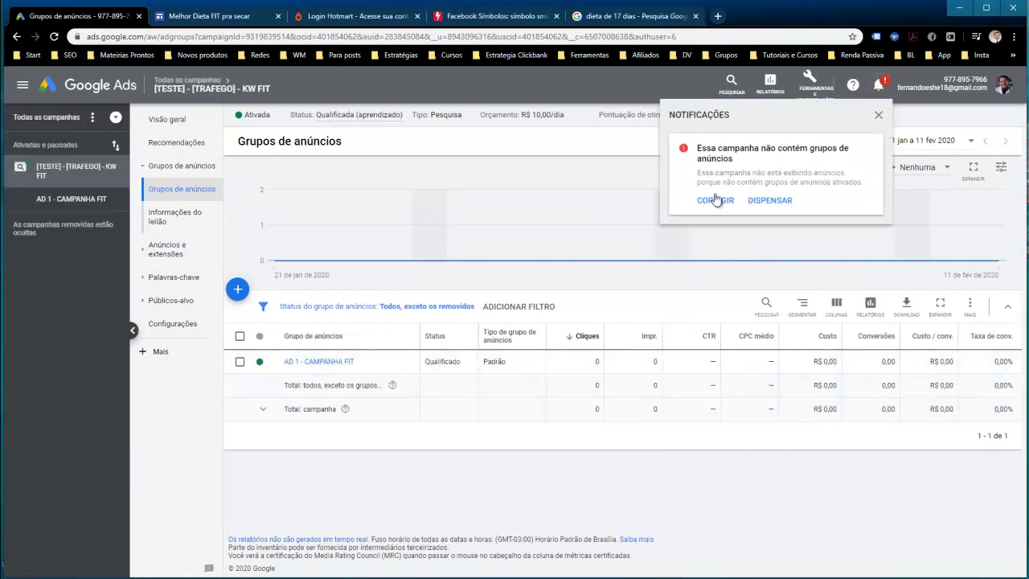
left_click(764, 206)
left_click(878, 115)
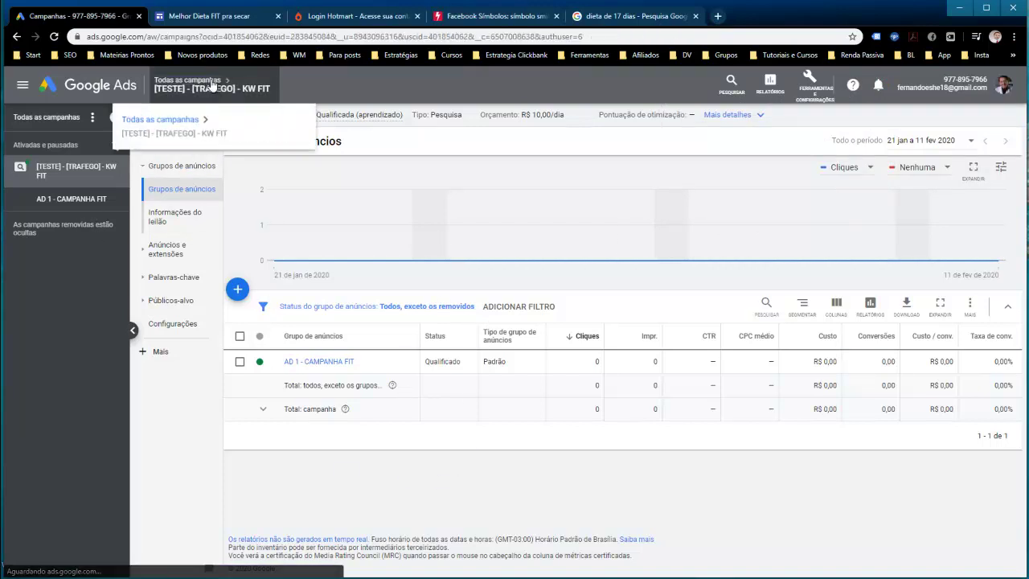
Step: Show the list of all campaigns and collapse the campaign navigation pane
left_click(165, 117)
left_click(132, 333)
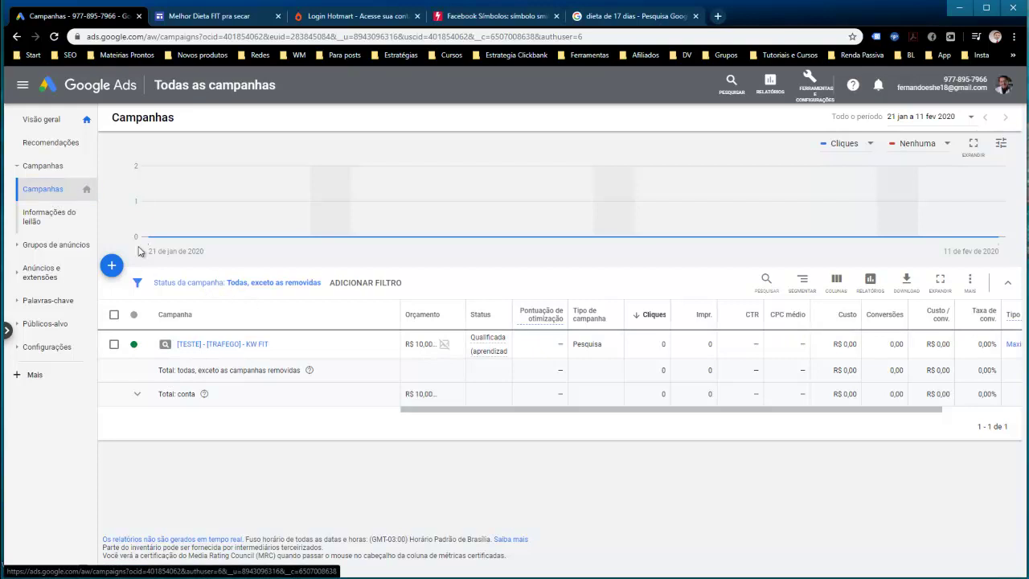
left_click(45, 167)
left_click(45, 167)
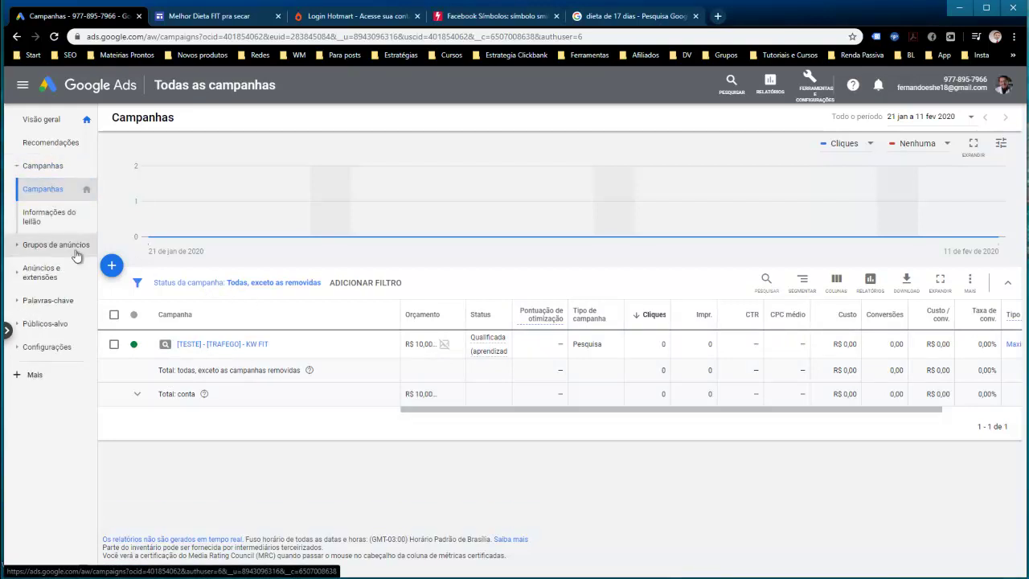
Step: Open the ads of the [TESTE] - [TRAFEGO] - KW FIT campaign and check the first ad's review status
left_click(205, 345)
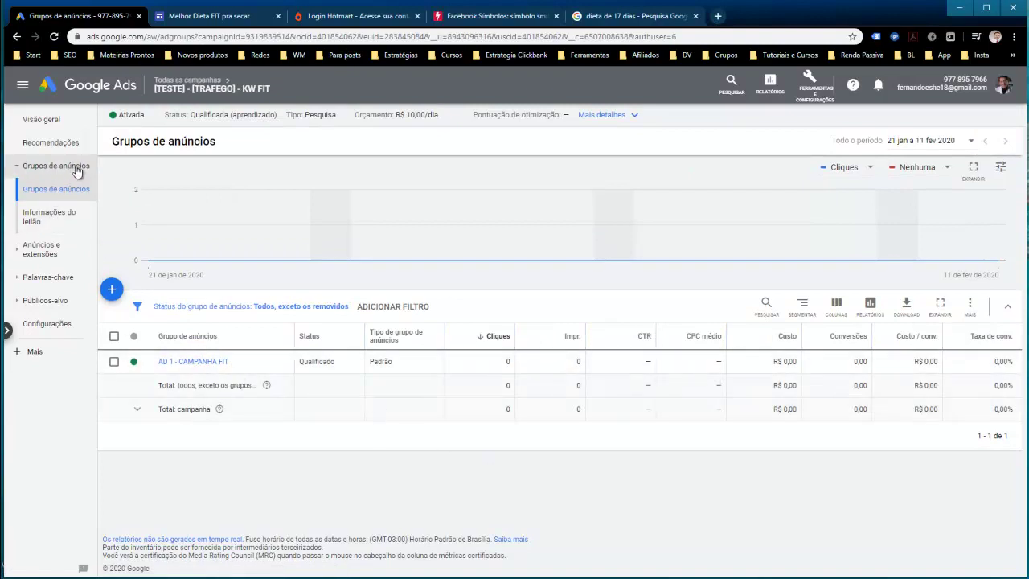
left_click(53, 251)
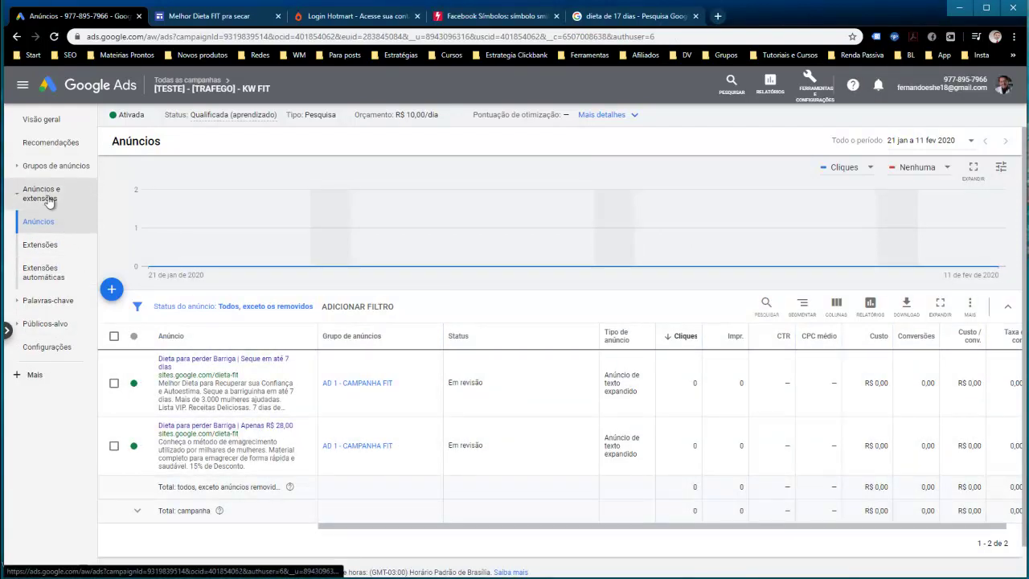
triple_click(481, 383)
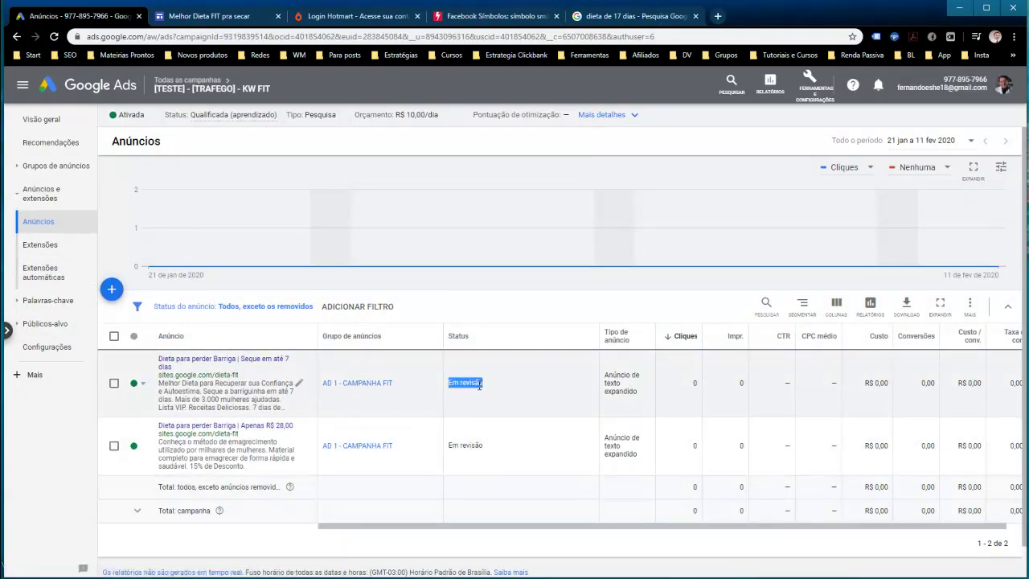